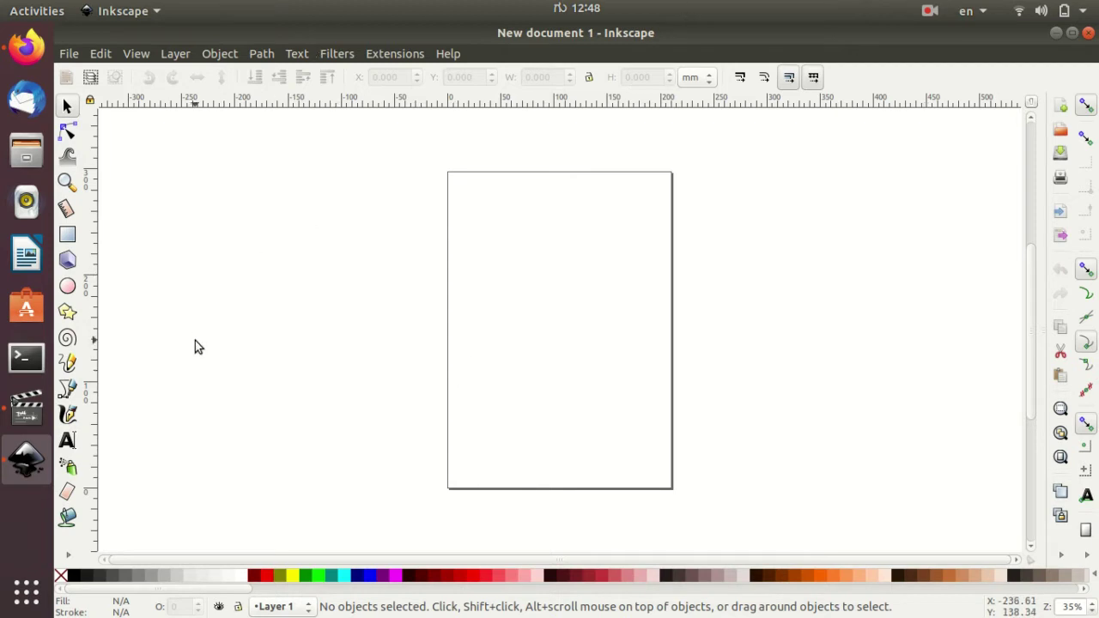
Step: Draw a long wavy freehand outline with the Pencil across the page's upper half
scroll(292, 331, "up", 1, "ctrl")
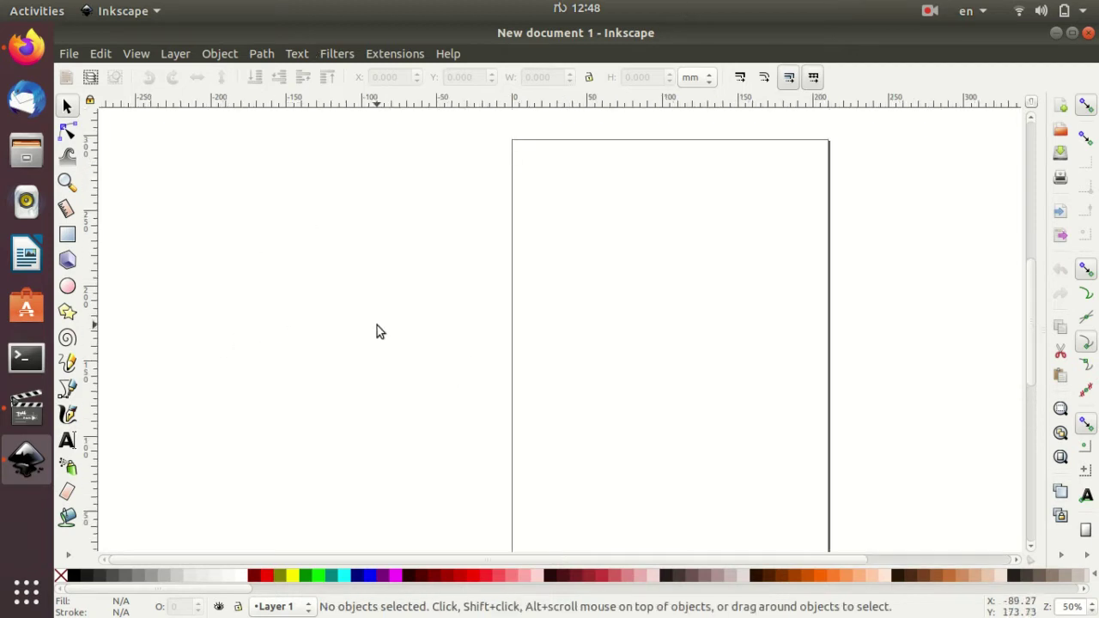
scroll(377, 331, "up", 1)
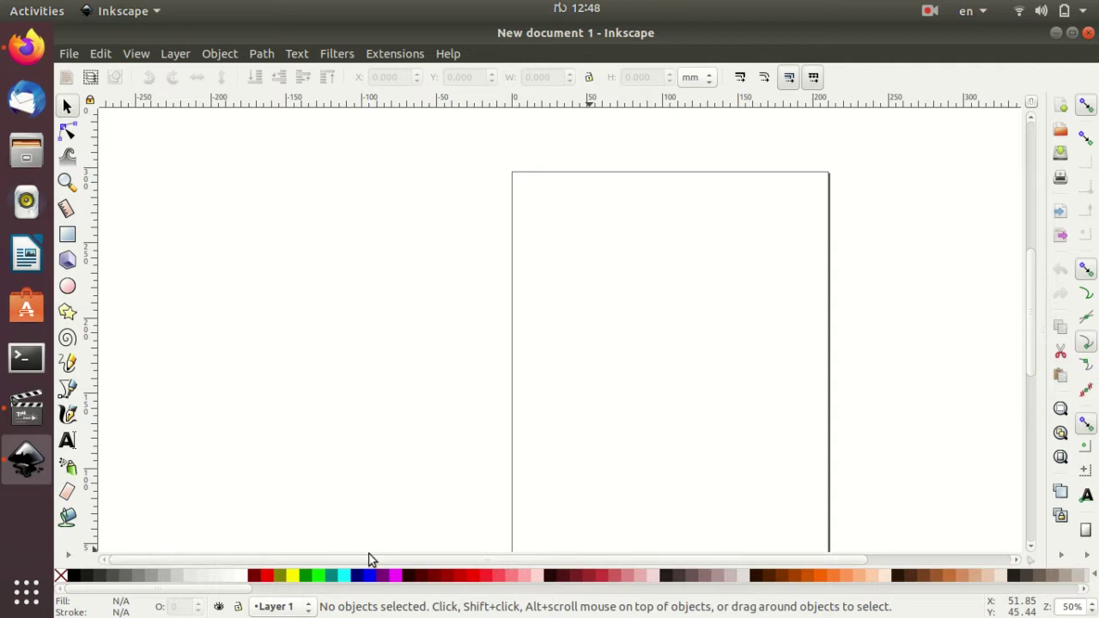
left_click_drag(757, 560, 843, 560)
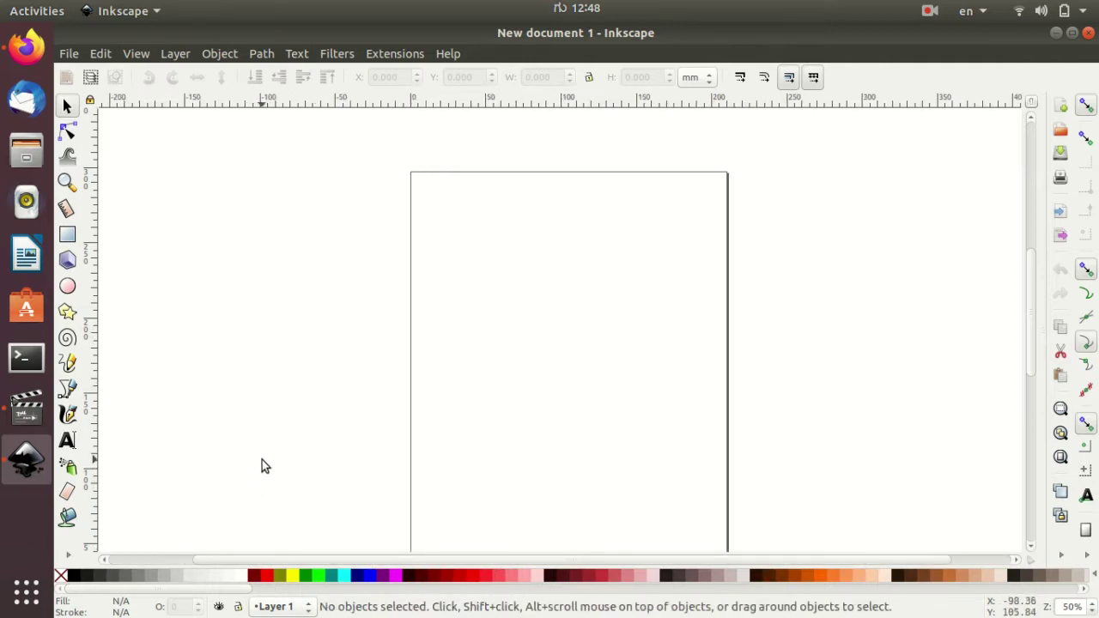
scroll(262, 460, "down", 1)
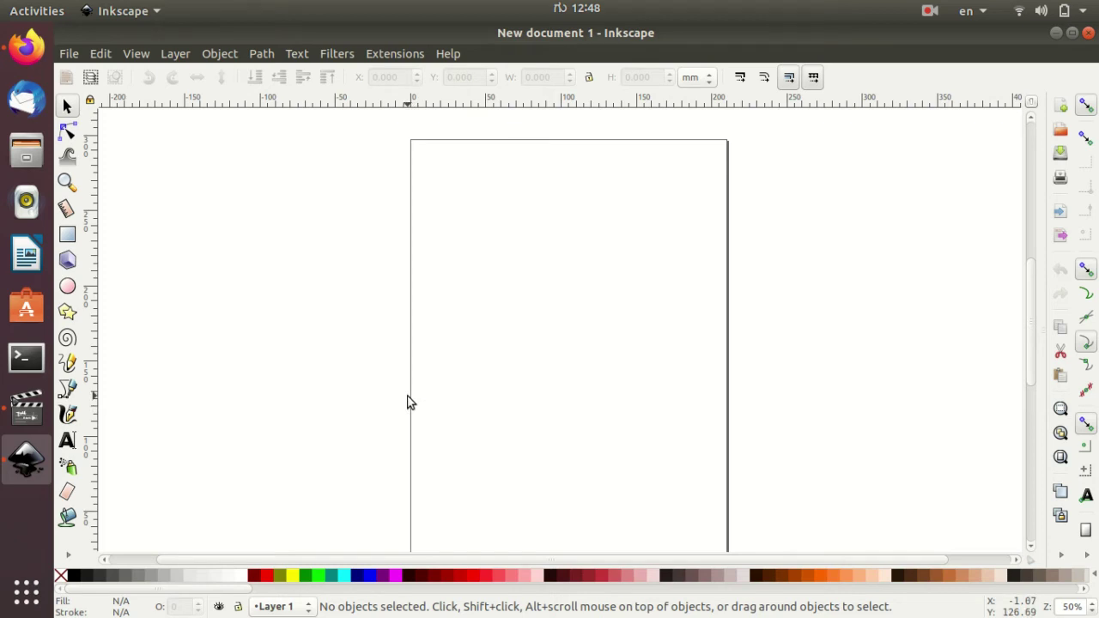
left_click(71, 364)
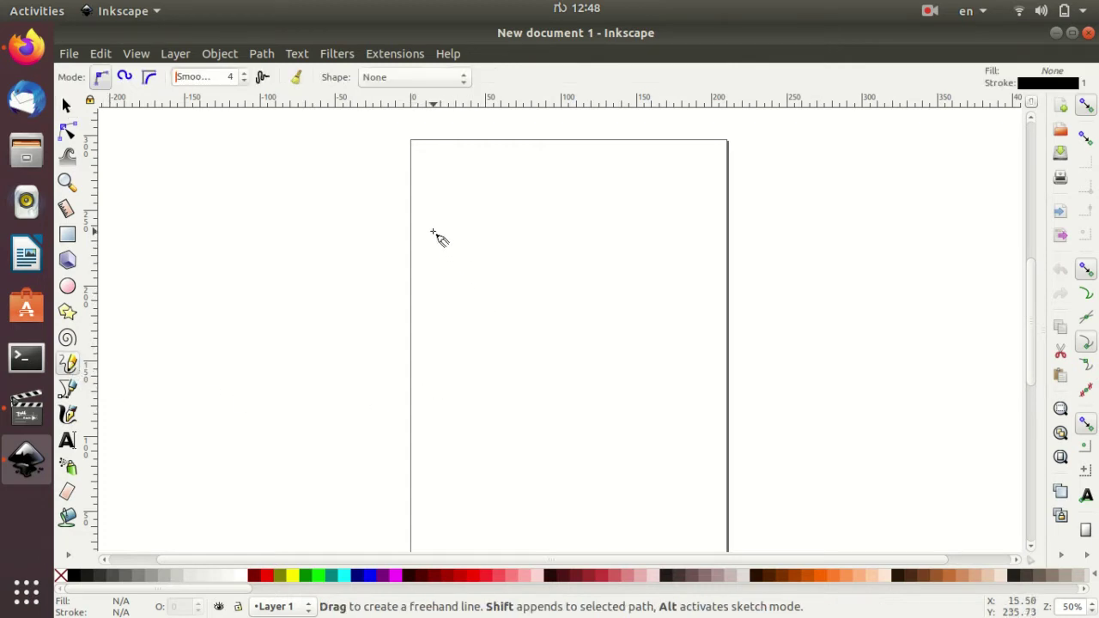
mouse_move(433, 231)
left_mouse_down()
mouse_move(554, 257)
mouse_move(549, 374)
left_mouse_up()
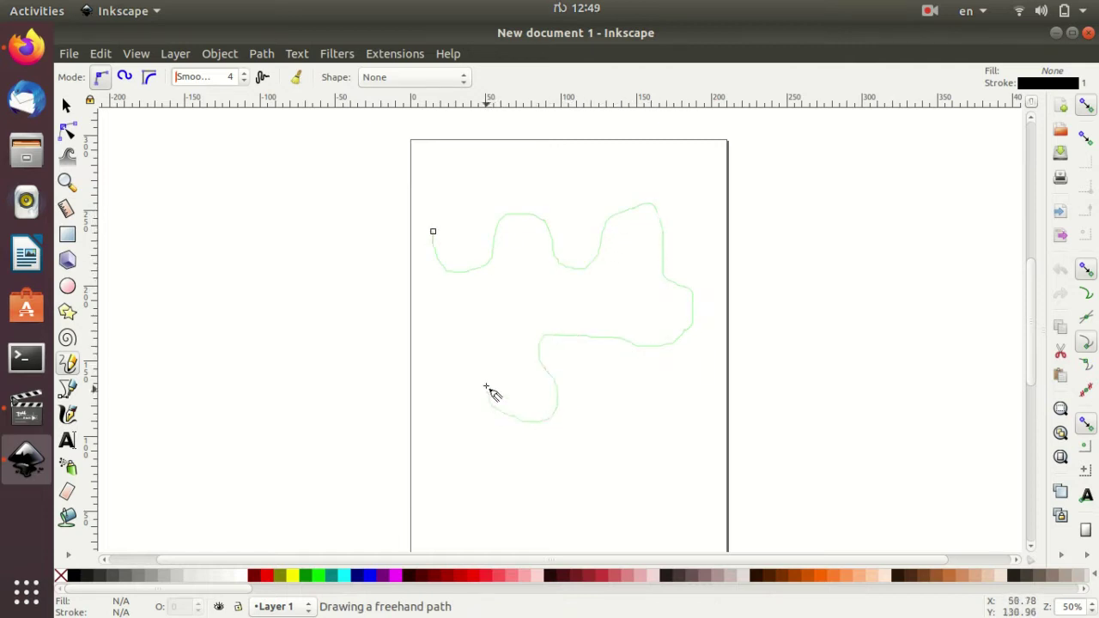
left_click_drag(549, 374, 469, 315)
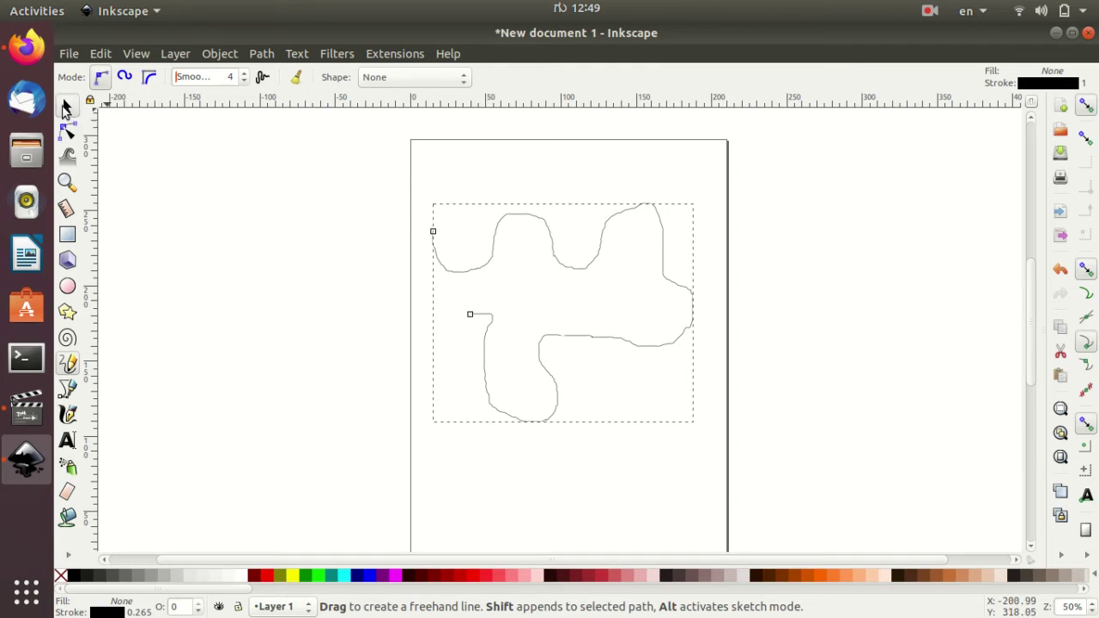
left_click(66, 105)
mouse_move(426, 197)
left_mouse_down()
mouse_move(404, 182)
mouse_move(436, 188)
left_mouse_up()
Step: Scale the freehand outline up toward the page's top-left to about 175 × 167 mm
left_click(478, 202)
left_click(509, 241)
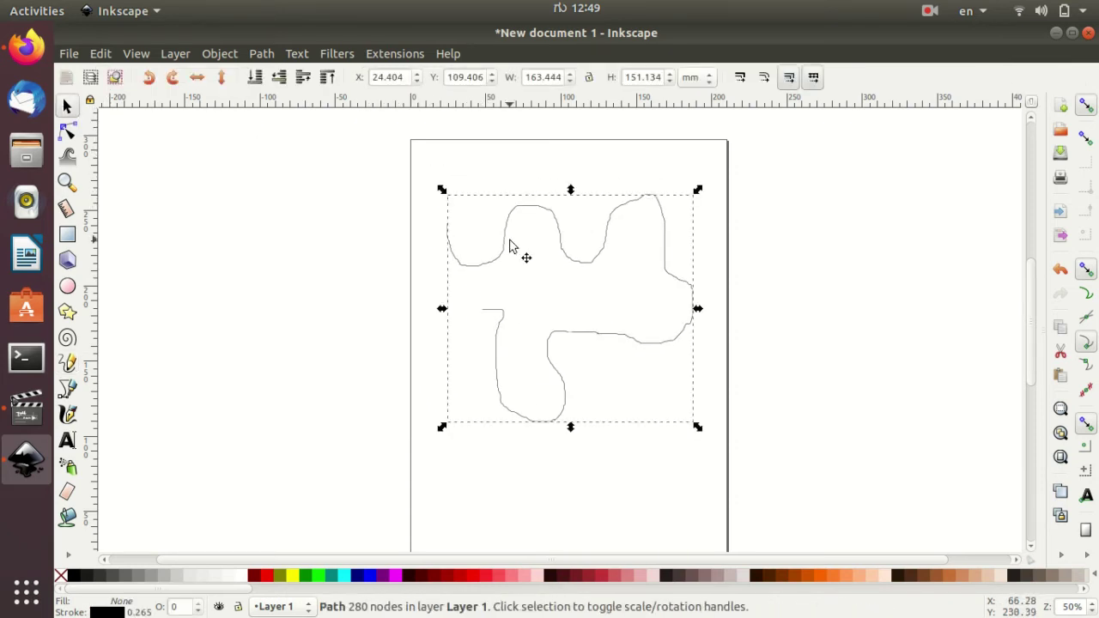
left_click(666, 198)
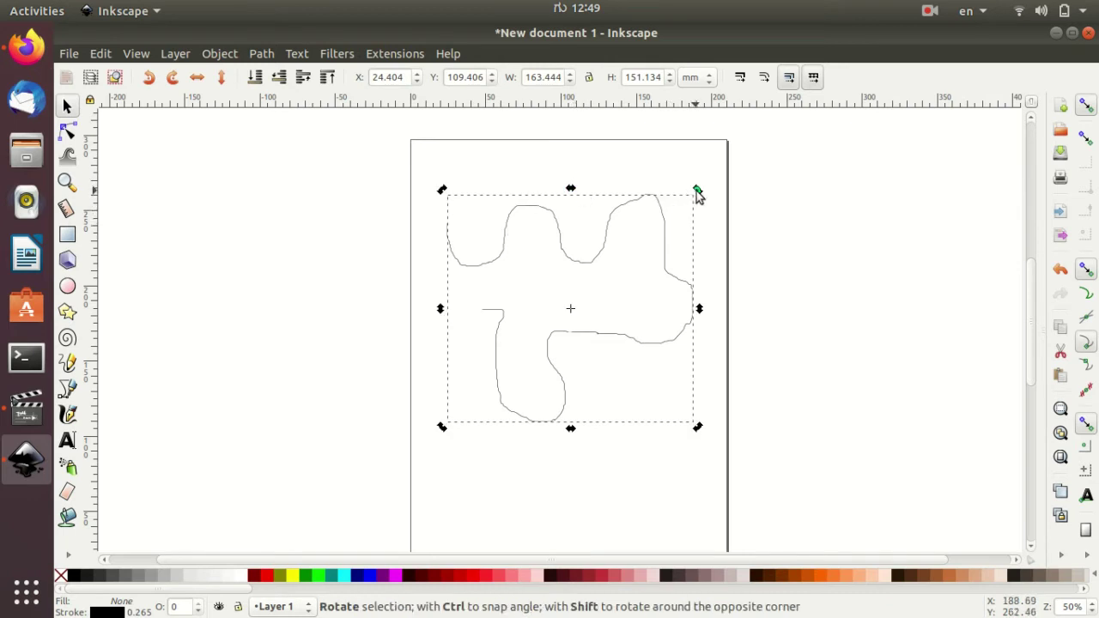
mouse_move(697, 191)
left_mouse_down()
mouse_move(485, 262)
mouse_move(618, 271)
mouse_move(613, 252)
mouse_move(621, 260)
left_mouse_up()
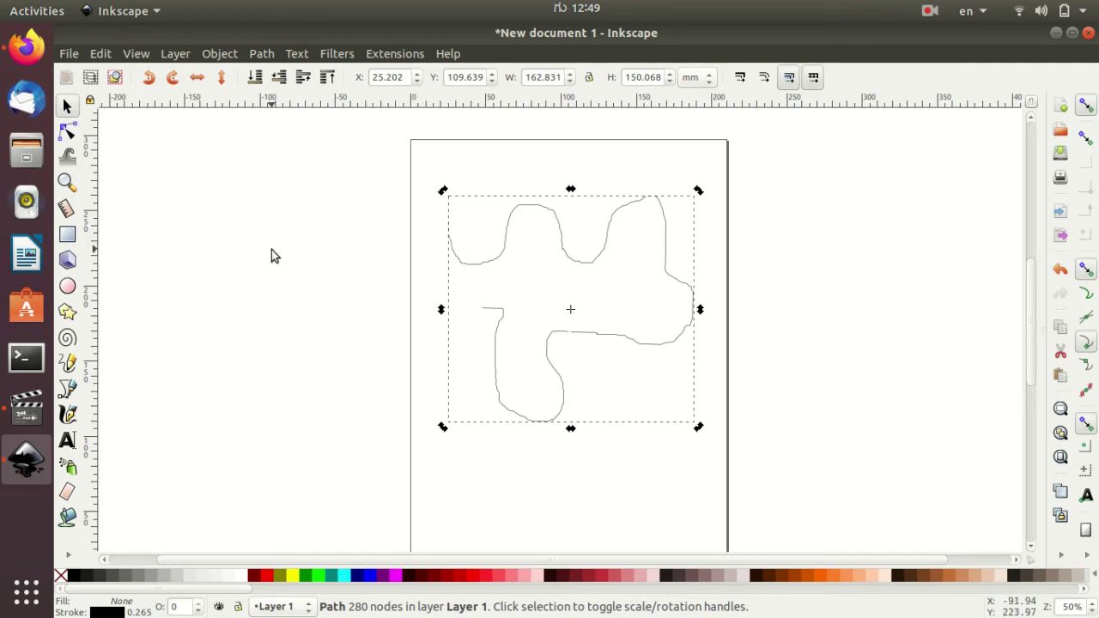
left_click_drag(443, 189, 449, 196)
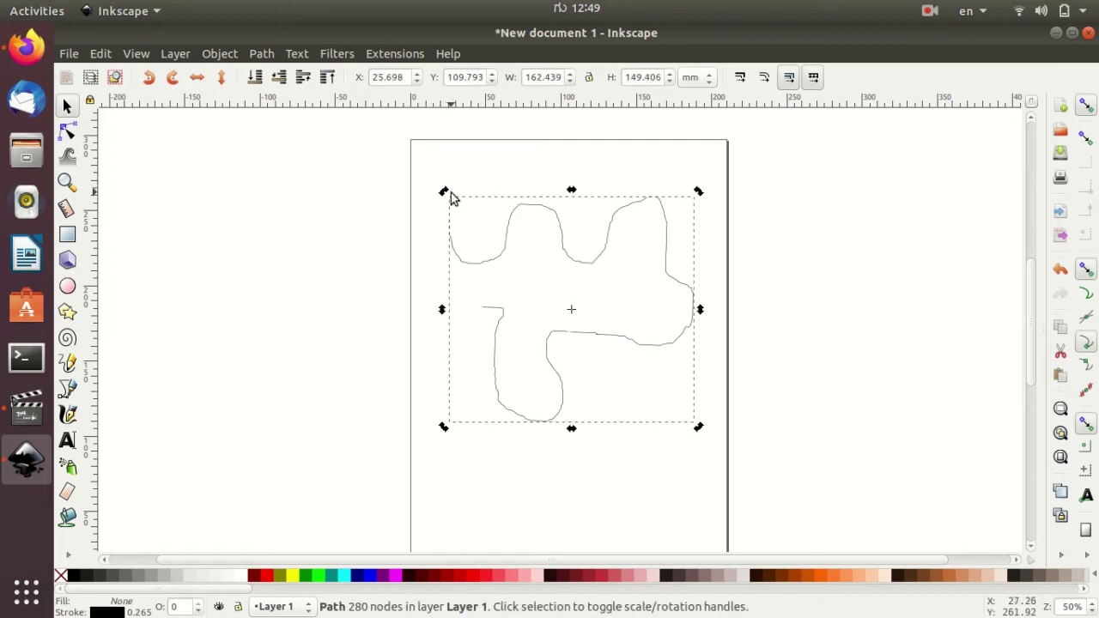
left_click(541, 236)
left_click(507, 228)
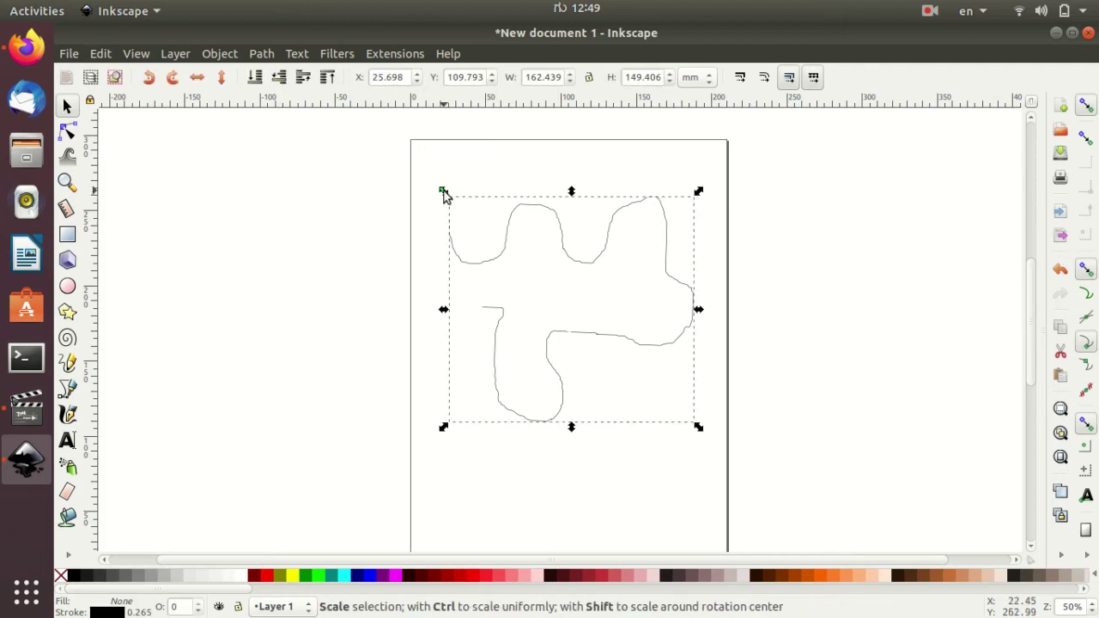
left_click_drag(442, 192, 424, 164)
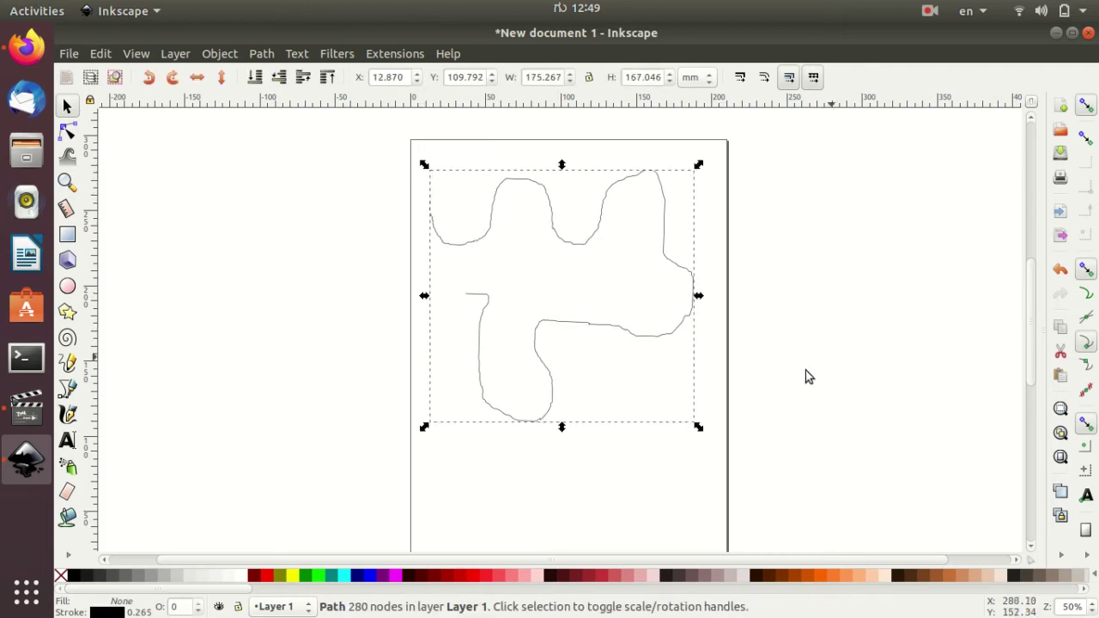
left_click(808, 398)
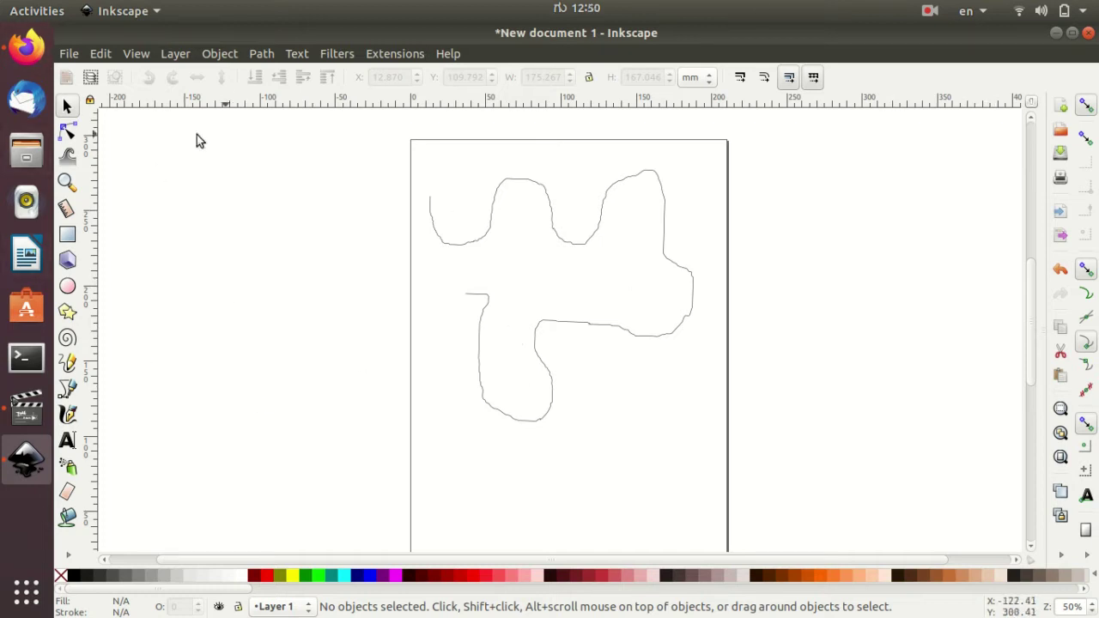
Step: Show the outline's nodes with the Node tool and zoom in on its left dip
left_click(69, 133)
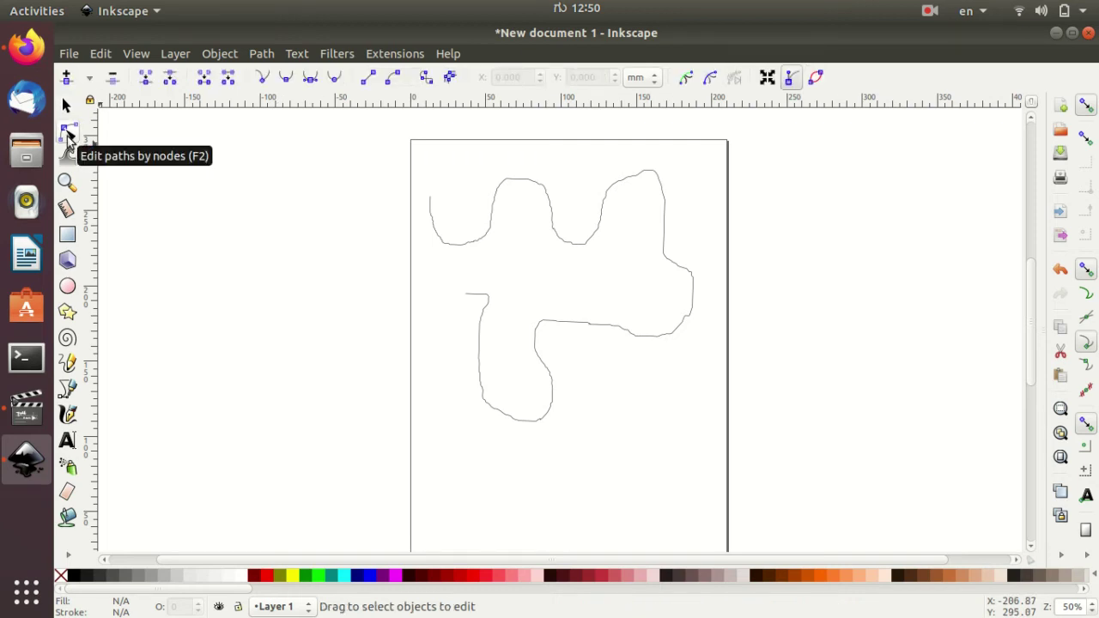
left_click(457, 247)
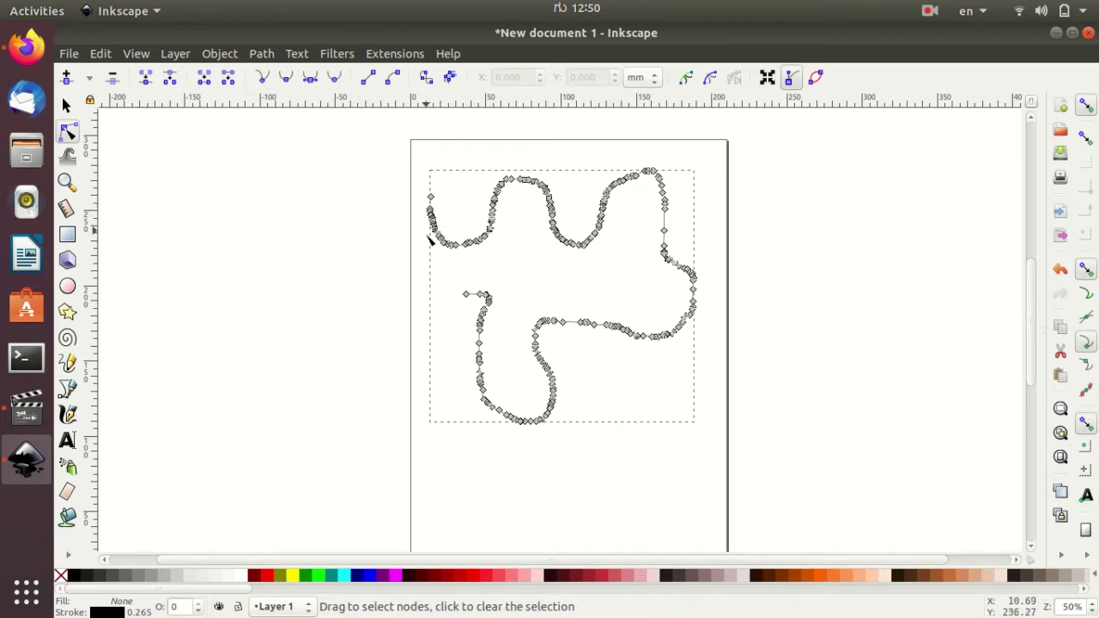
left_click(640, 334)
scroll(637, 335, "up", 1, "ctrl")
scroll(637, 336, "up", 2, "ctrl")
scroll(637, 337, "up", 1, "ctrl")
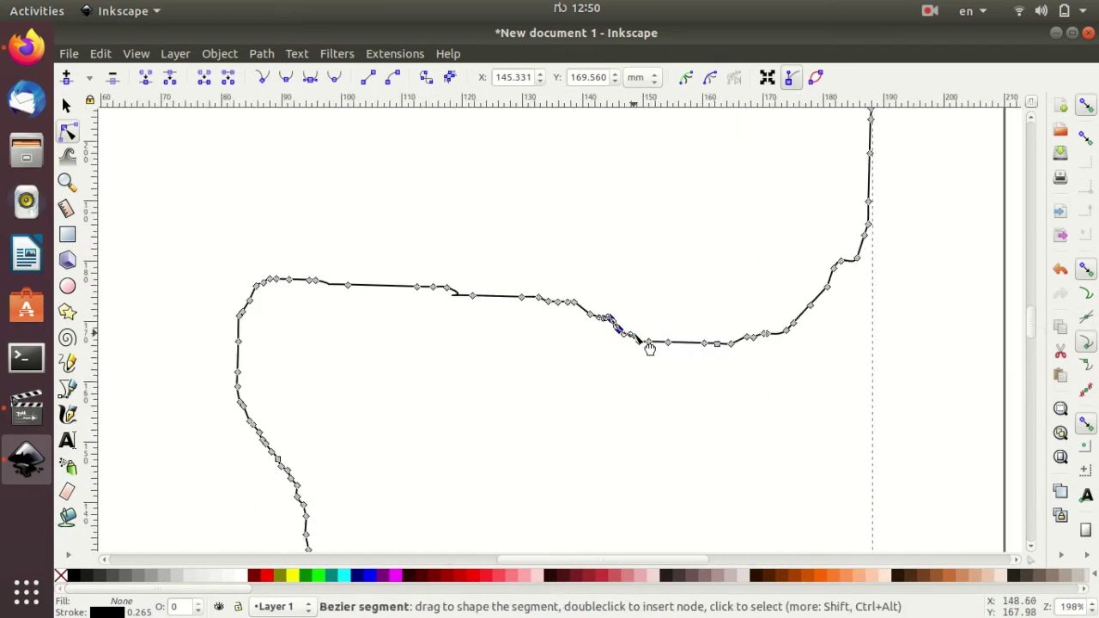
scroll(585, 438, "down", 1, "ctrl")
scroll(588, 434, "down", 1, "ctrl")
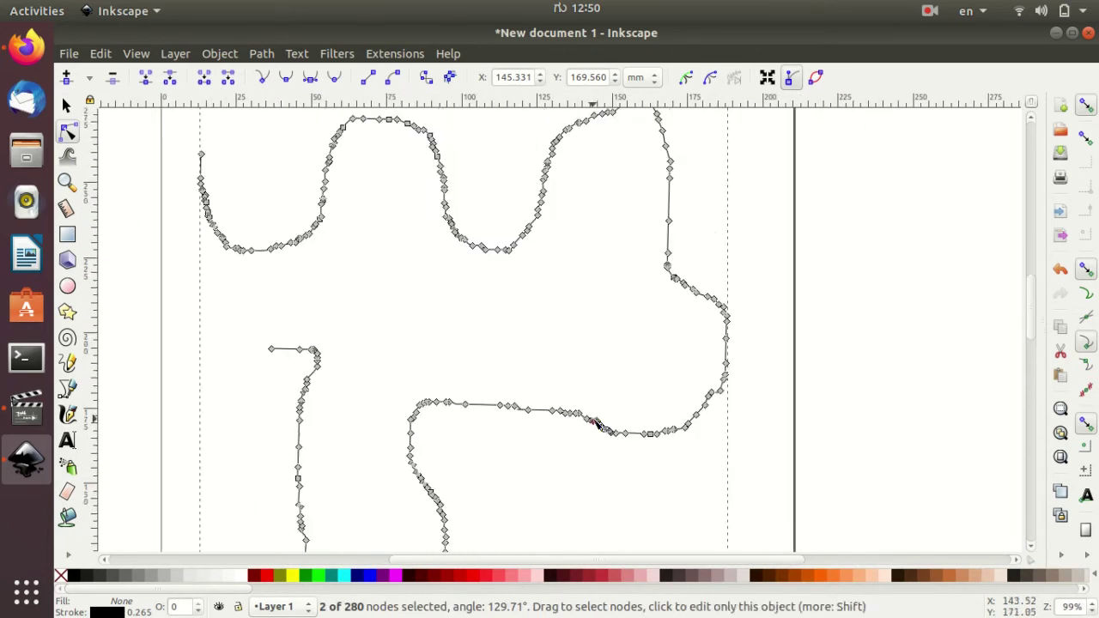
scroll(592, 412, "up", 2)
scroll(593, 394, "up", 2, "ctrl")
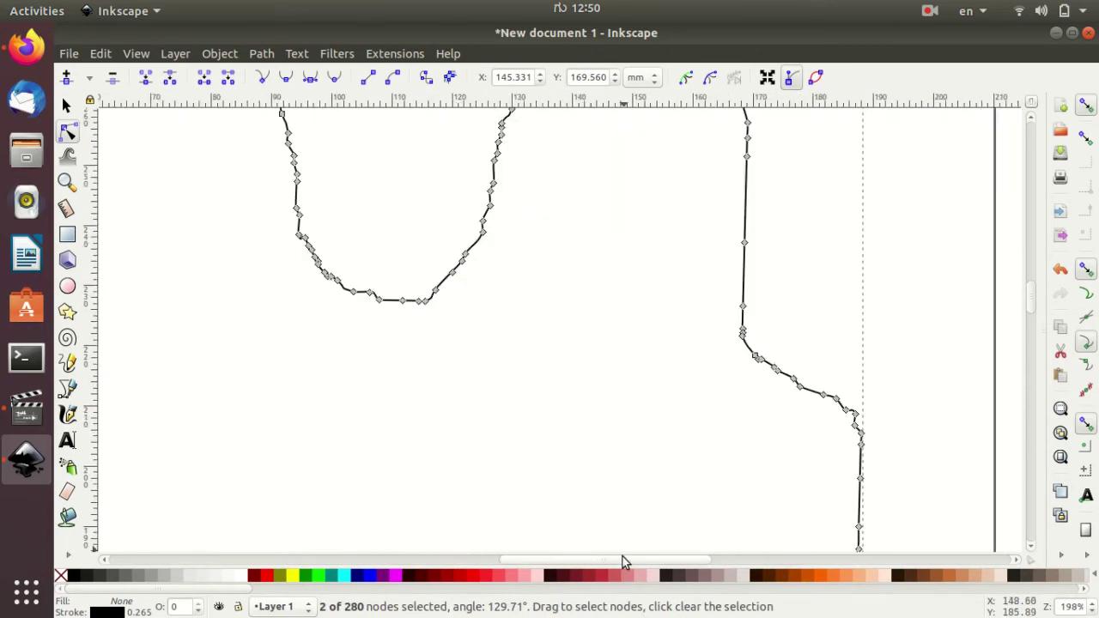
scroll(621, 559, "left", 5)
scroll(788, 412, "down", 1, "ctrl")
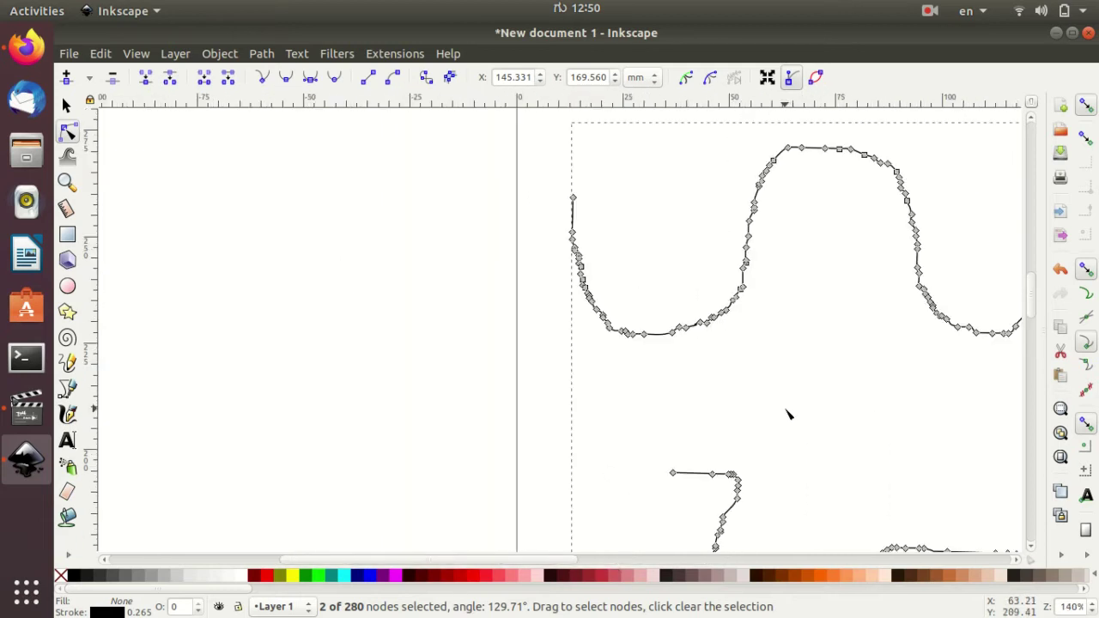
scroll(598, 561, "right", 2)
scroll(598, 560, "right", 4)
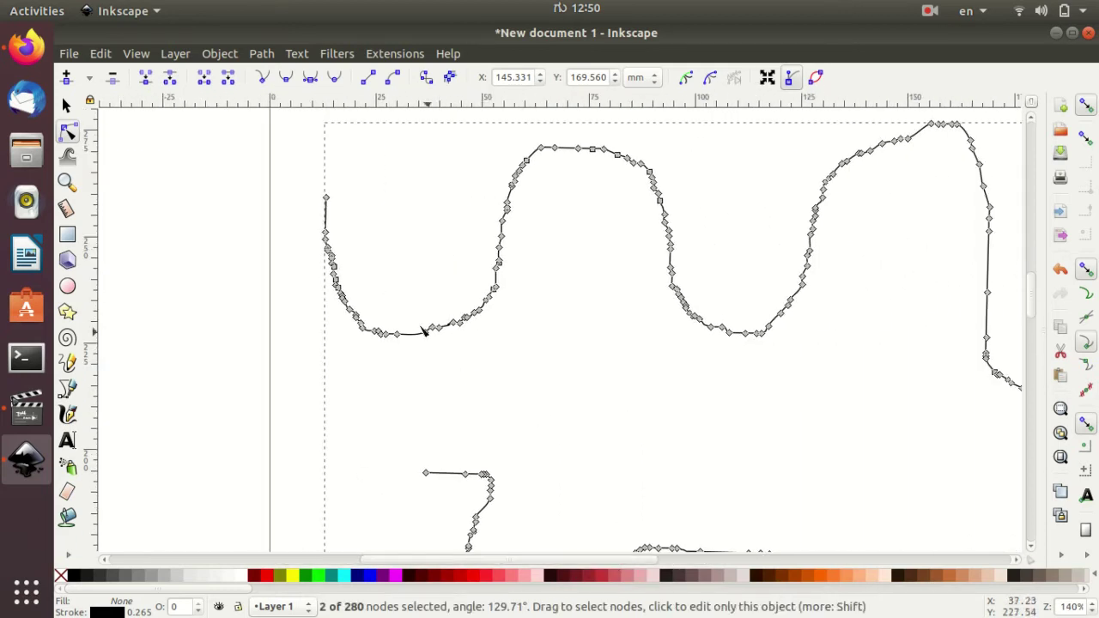
Step: Pull four nodes in the left dip upward into a row of thin spikes
left_click_drag(402, 334, 409, 249)
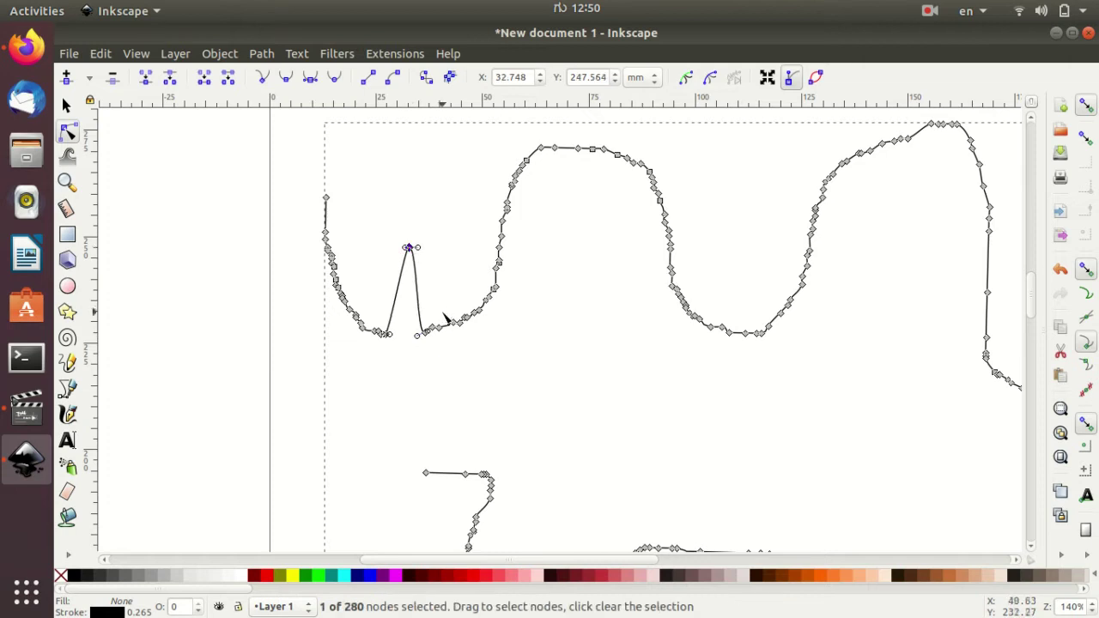
left_click_drag(437, 329, 437, 249)
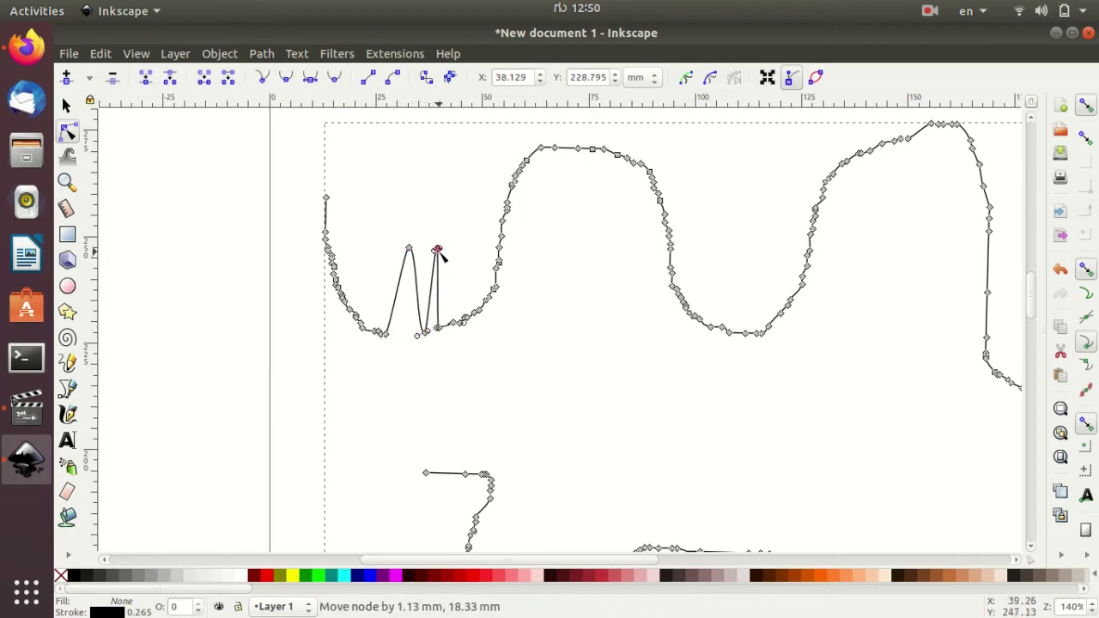
left_click_drag(467, 323, 467, 249)
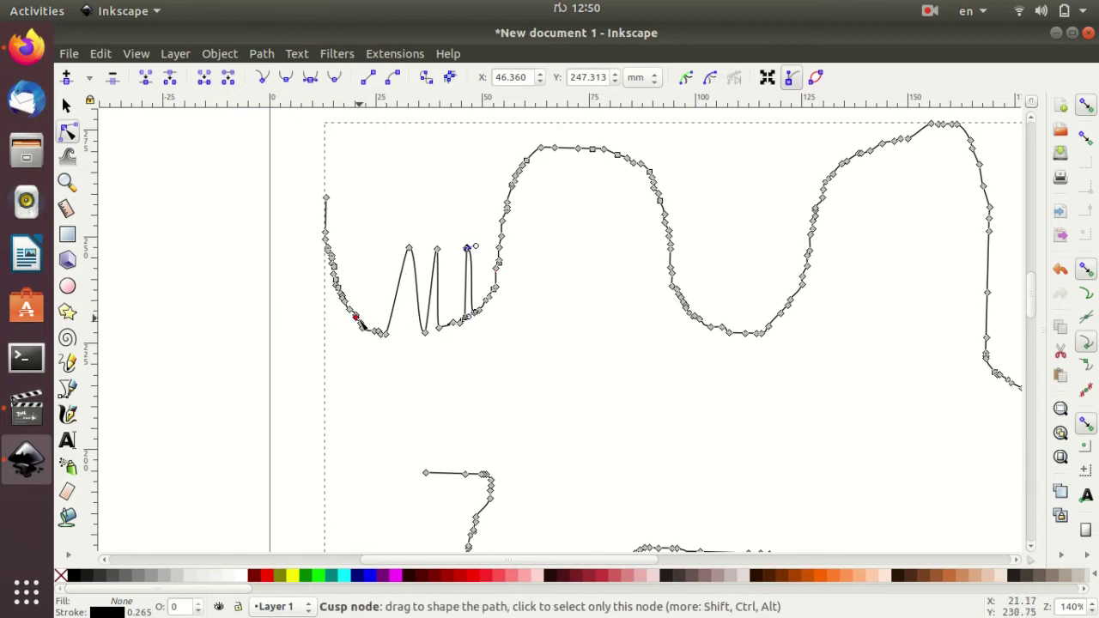
left_click_drag(358, 296, 365, 258)
left_click(556, 384)
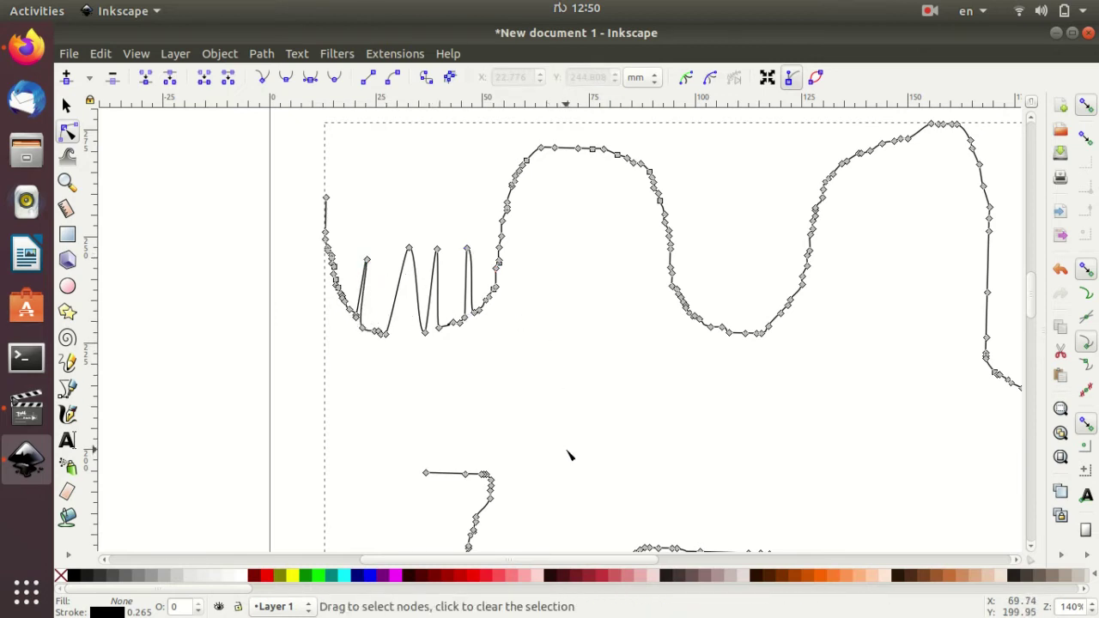
scroll(568, 452, "down", 1, "ctrl")
mouse_move(693, 559)
left_mouse_down()
mouse_move(714, 562)
mouse_move(743, 468)
left_mouse_up()
scroll(743, 468, "down", 2)
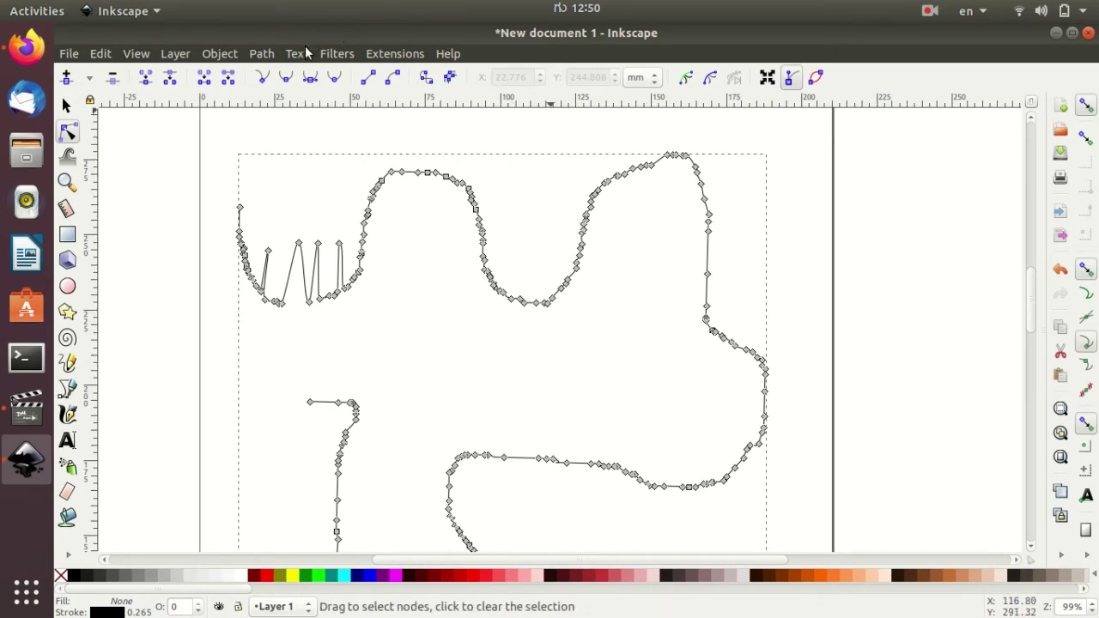
Step: Apply Path > Simplify to the freehand outline repeatedly, then reselect it to show its nodes
left_click(261, 55)
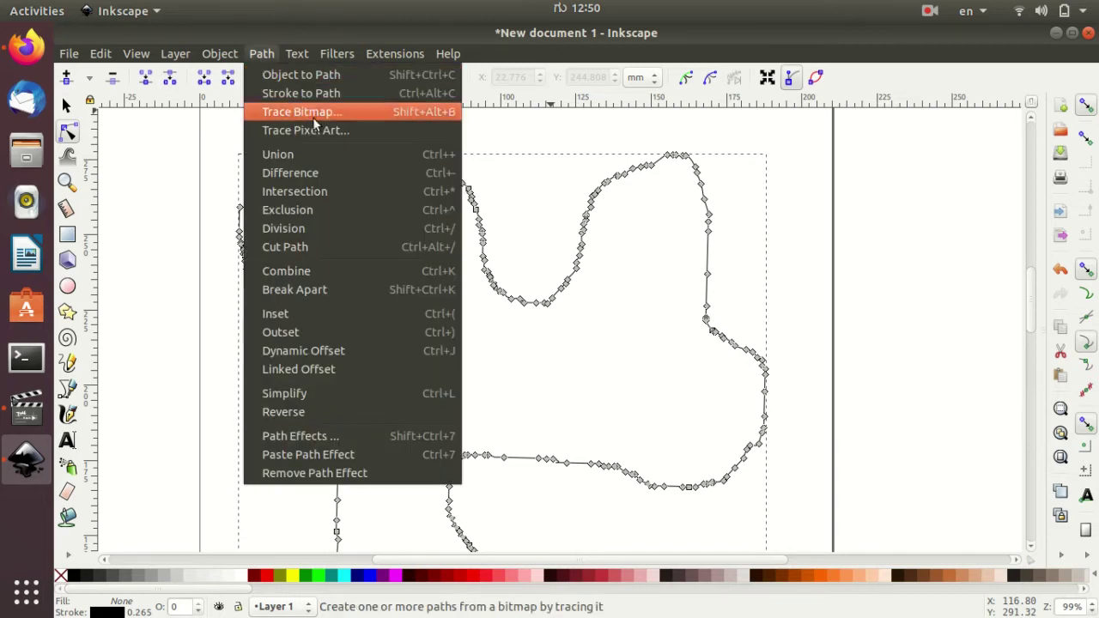
left_click(351, 395)
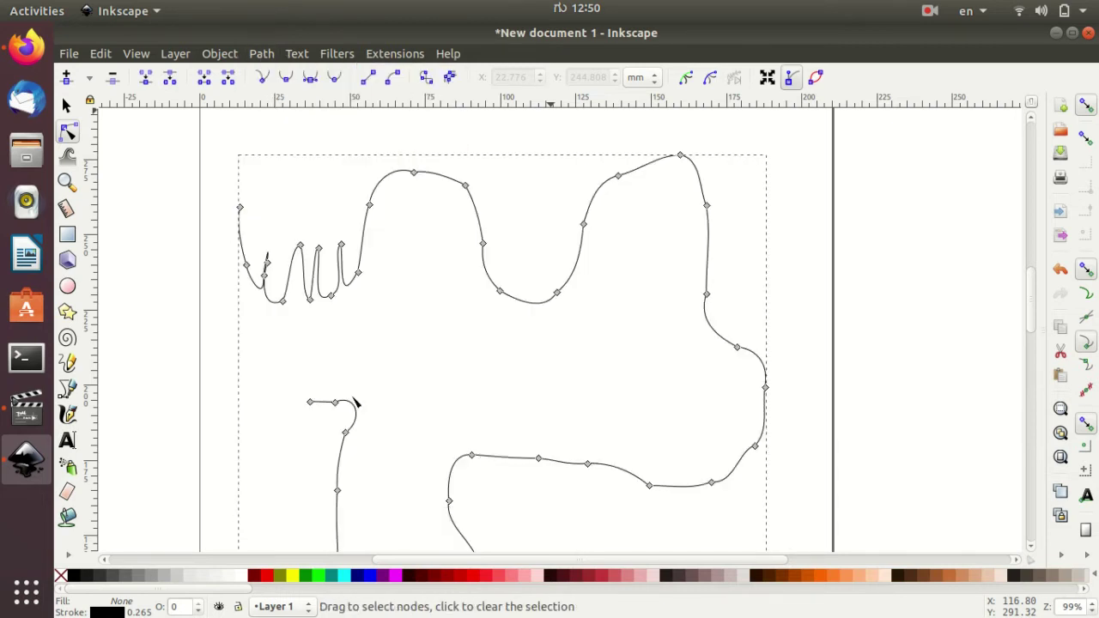
scroll(412, 369, "down", 2)
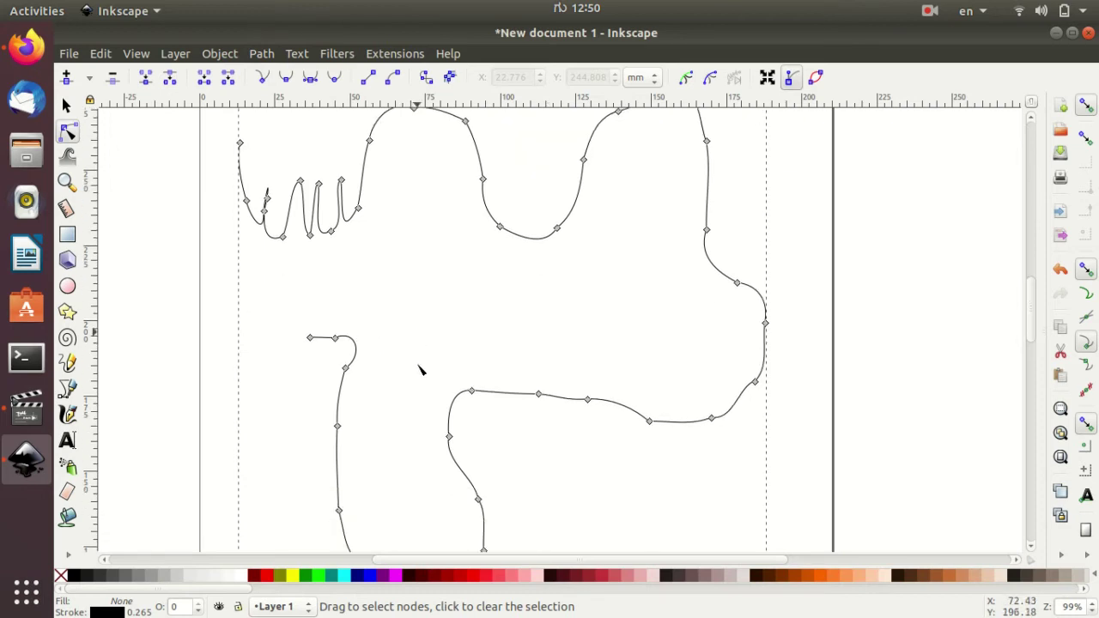
scroll(378, 274, "up", 2)
left_click(263, 55)
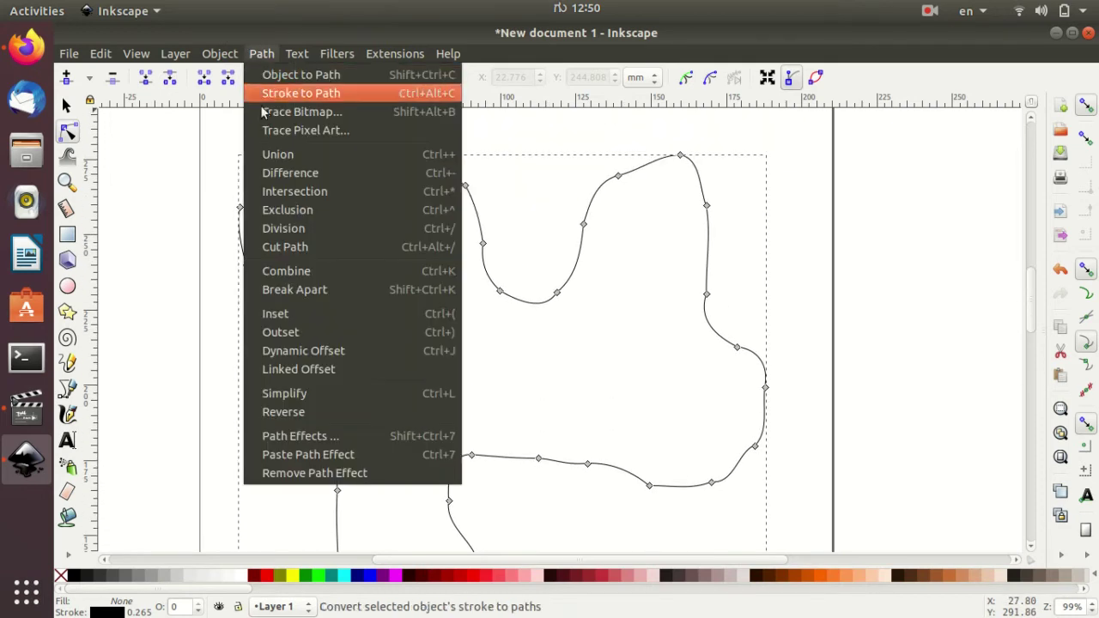
left_click(313, 394)
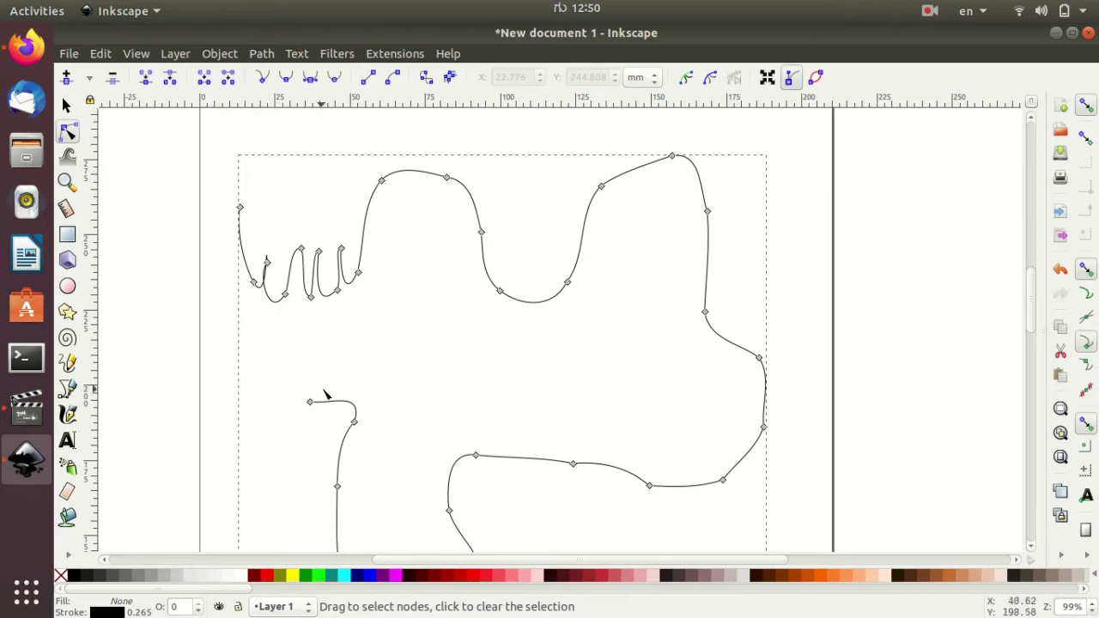
left_click(262, 55)
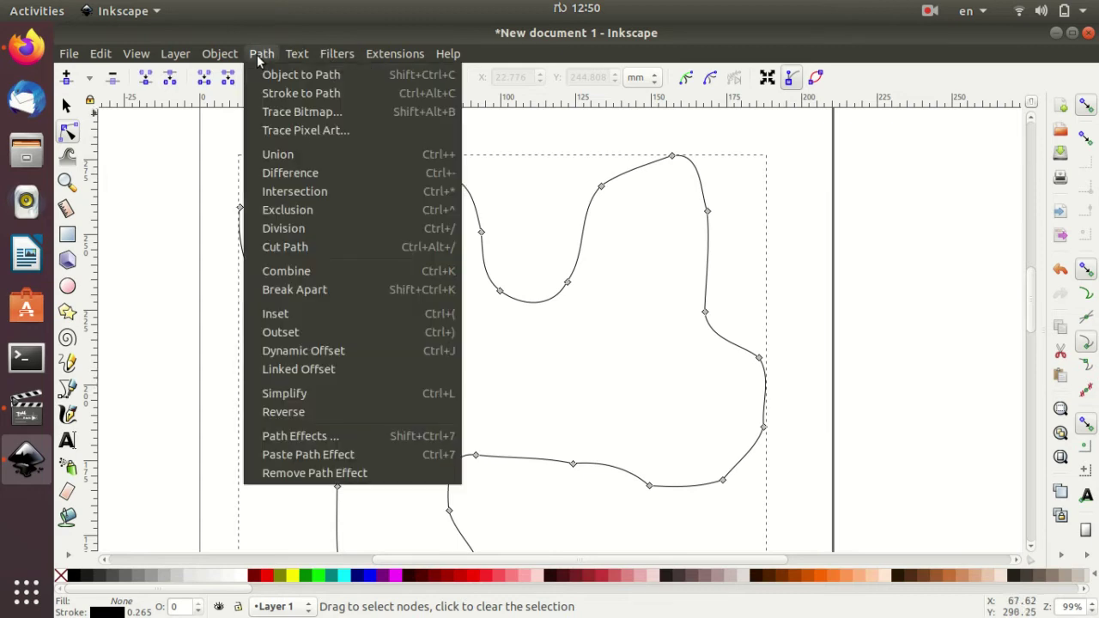
left_click(318, 395)
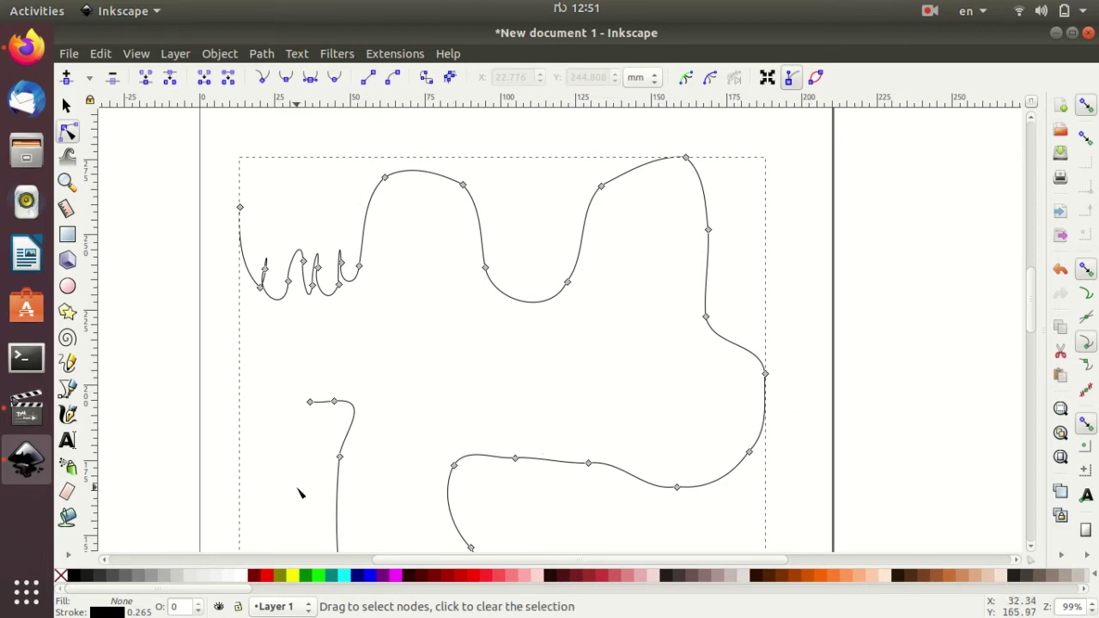
left_click(537, 370)
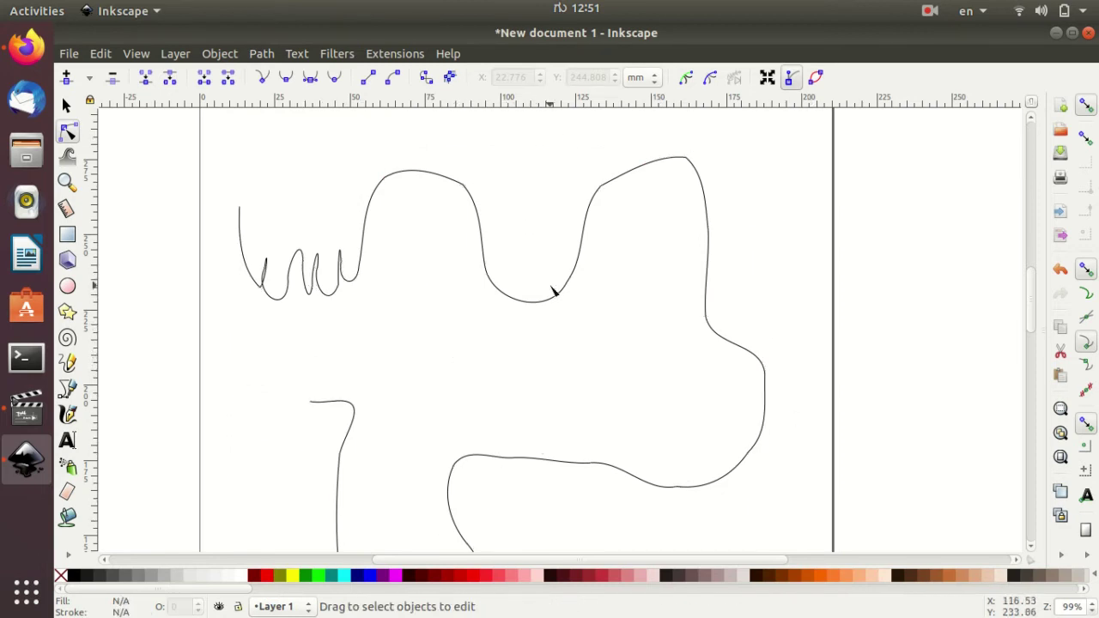
left_click(550, 296)
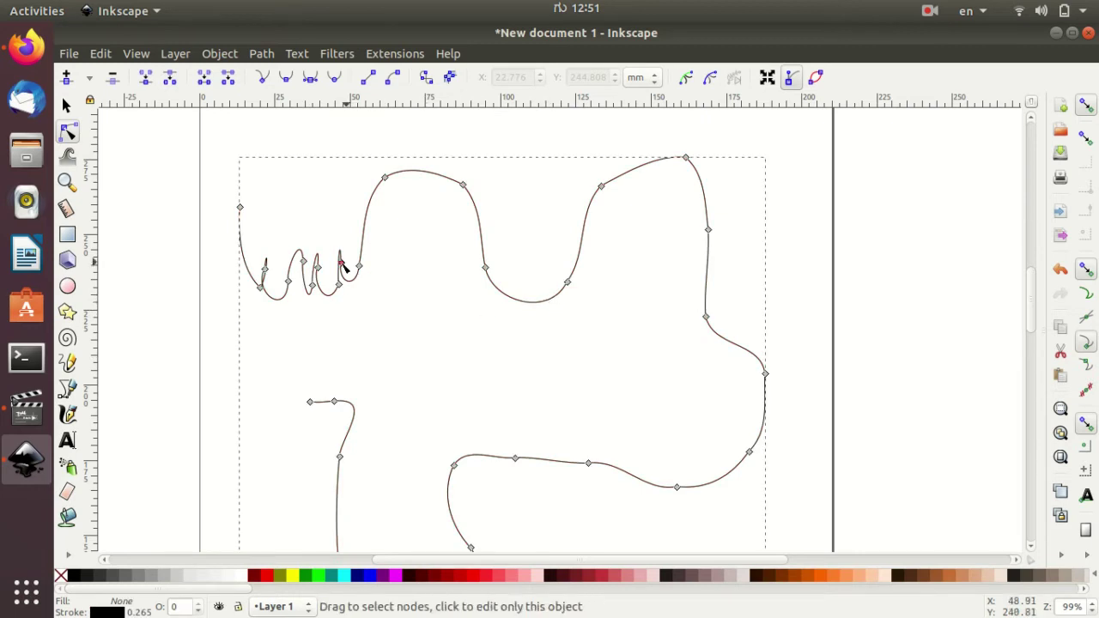
Step: Raise the left wiggle nodes into tall spikes and flatten the bump on the top edge
left_click_drag(302, 262, 296, 186)
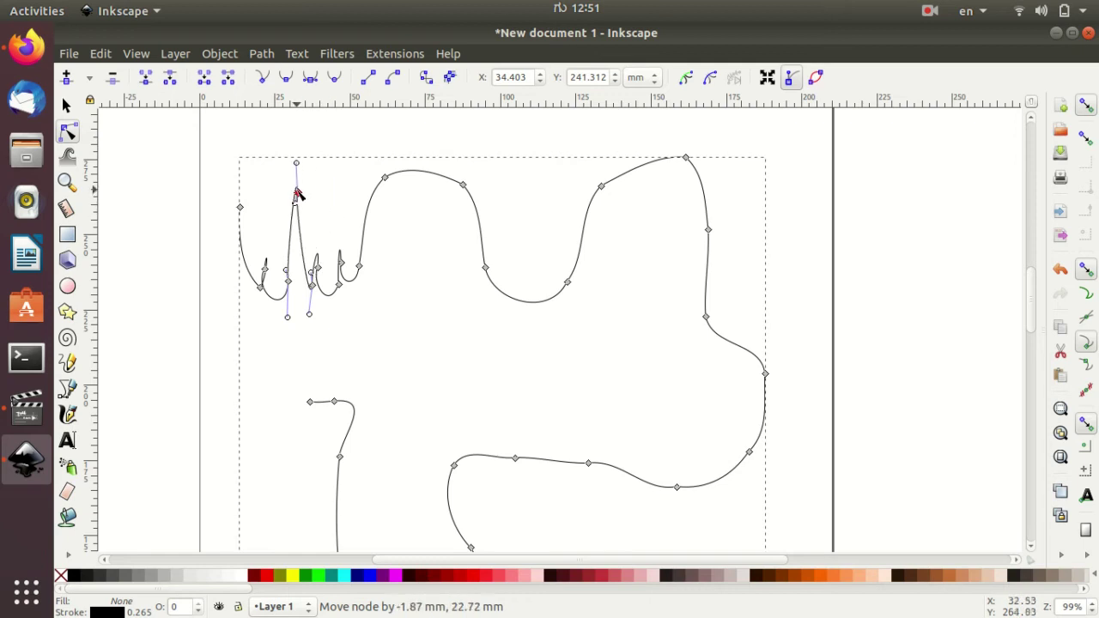
left_click_drag(296, 186, 329, 173)
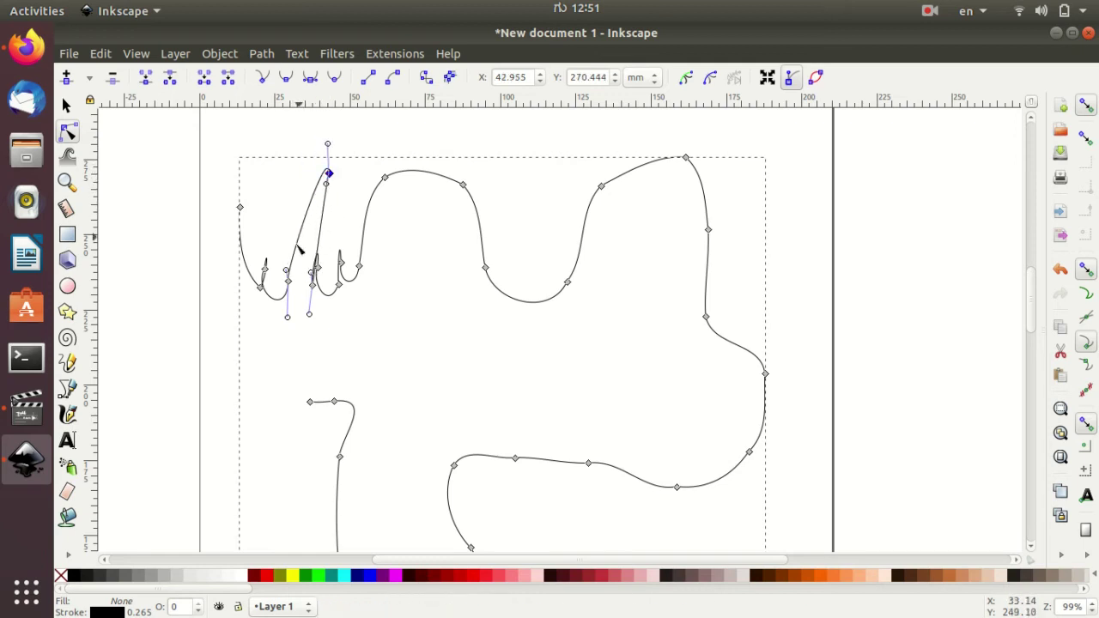
left_click_drag(265, 271, 277, 189)
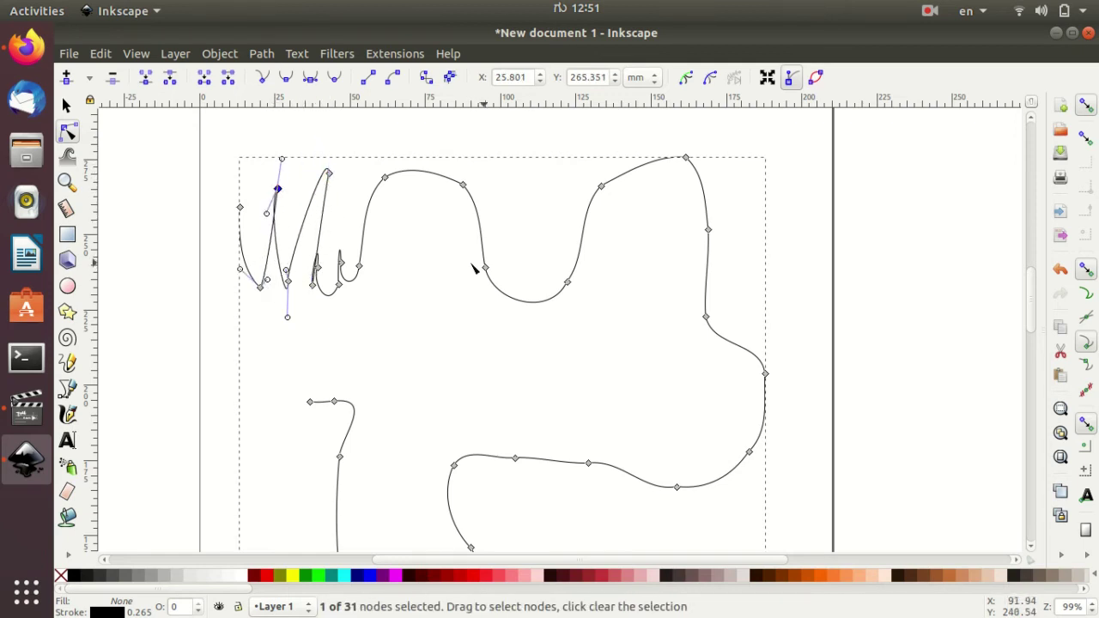
left_click_drag(484, 267, 547, 198)
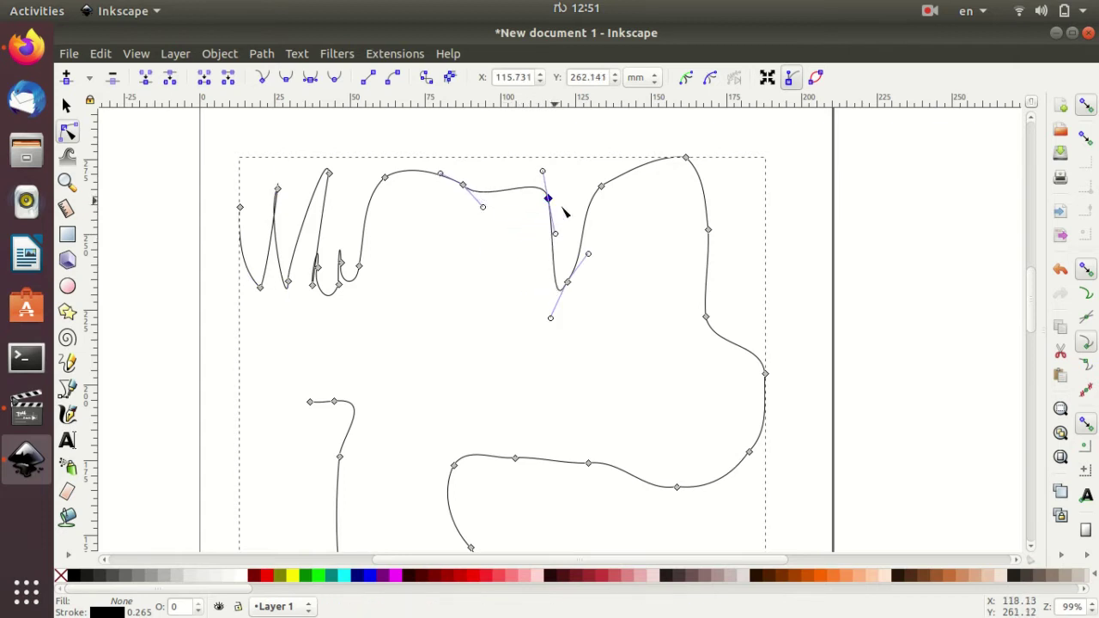
left_click_drag(706, 231, 747, 220)
left_click_drag(759, 223, 759, 217)
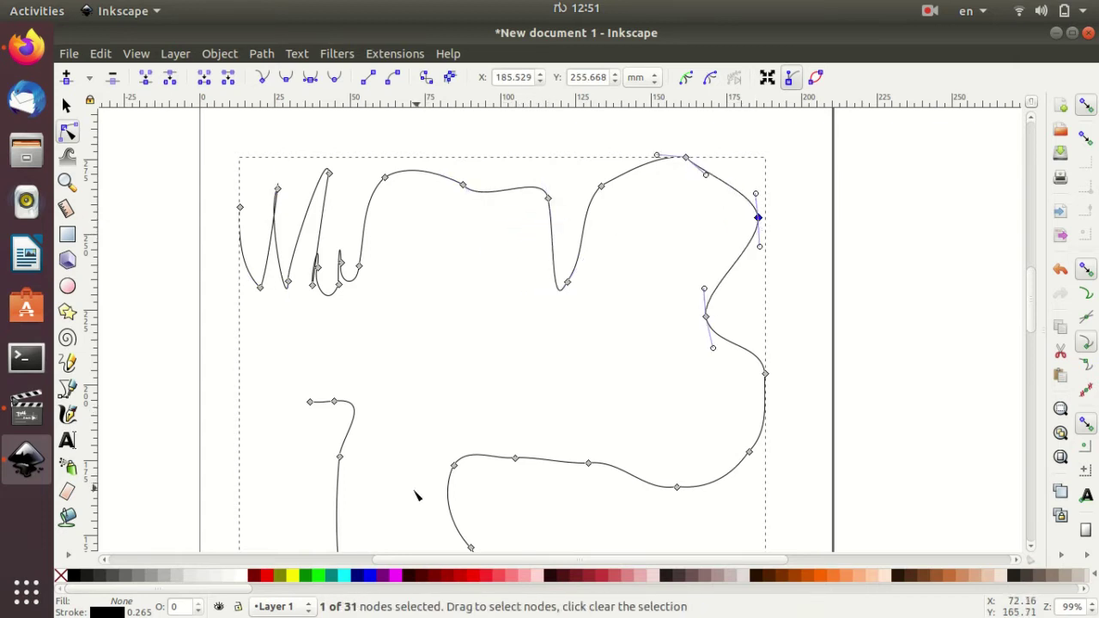
left_click_drag(453, 466, 409, 352)
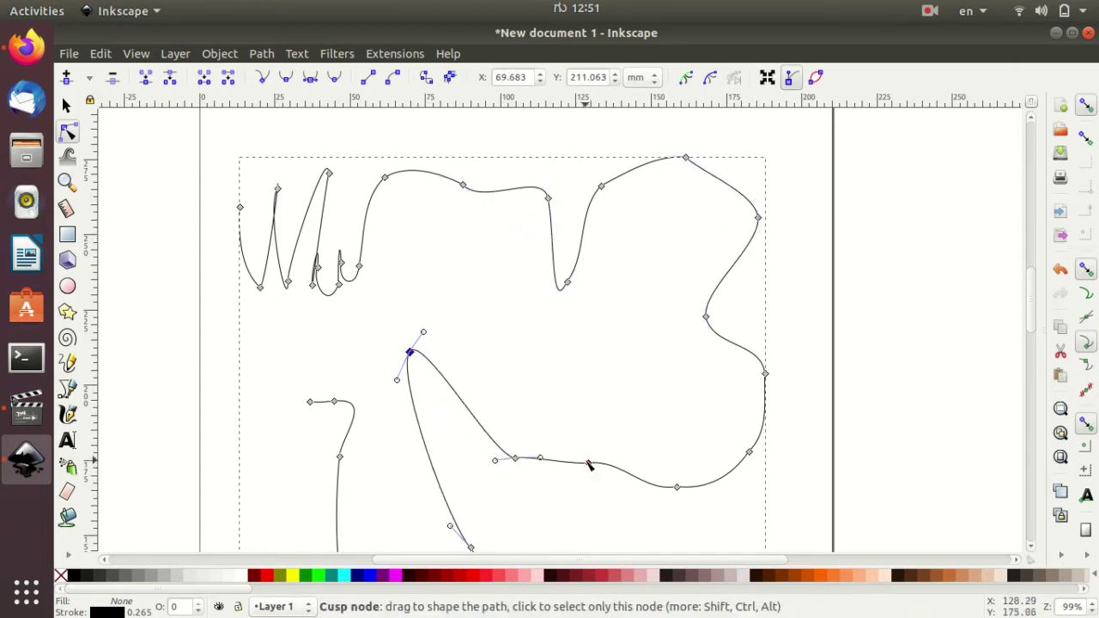
left_click_drag(589, 459, 622, 352)
Step: Lift a lower-path node and swing its handles to form an M-shaped dip
left_click_drag(589, 463, 604, 342)
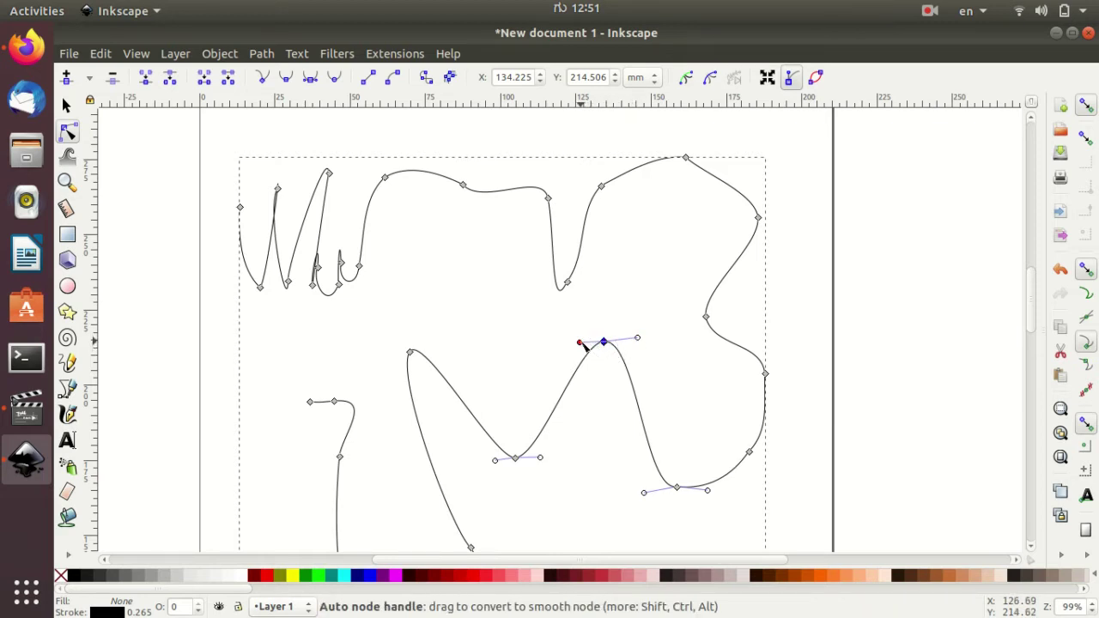
left_click_drag(580, 342, 481, 241)
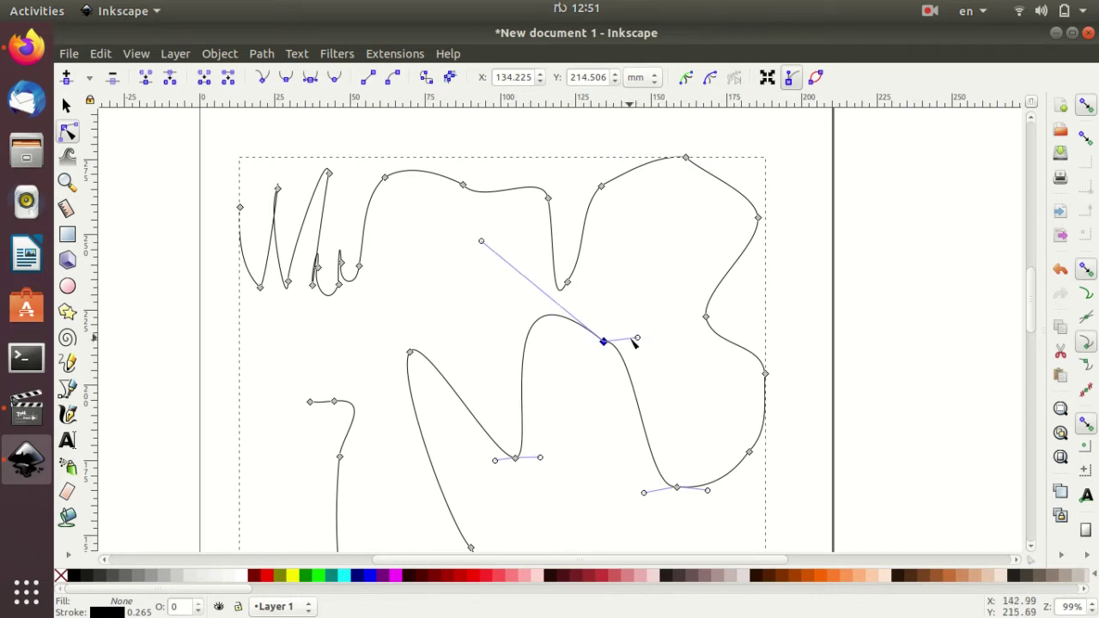
left_click_drag(637, 338, 657, 217)
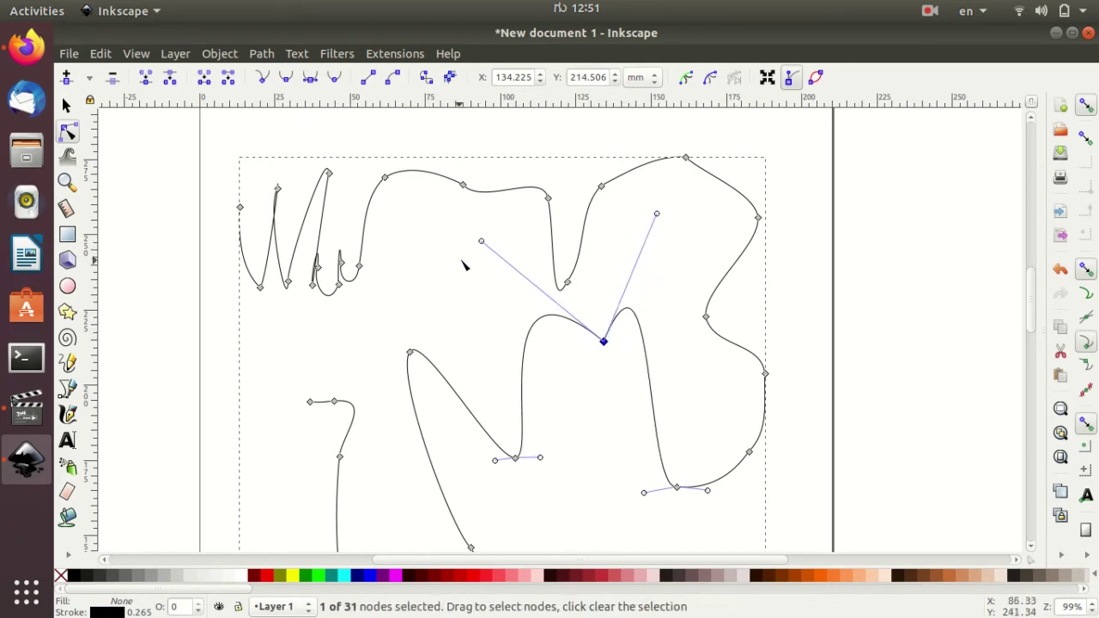
mouse_move(481, 242)
left_mouse_down()
mouse_move(435, 285)
mouse_move(407, 249)
left_mouse_up()
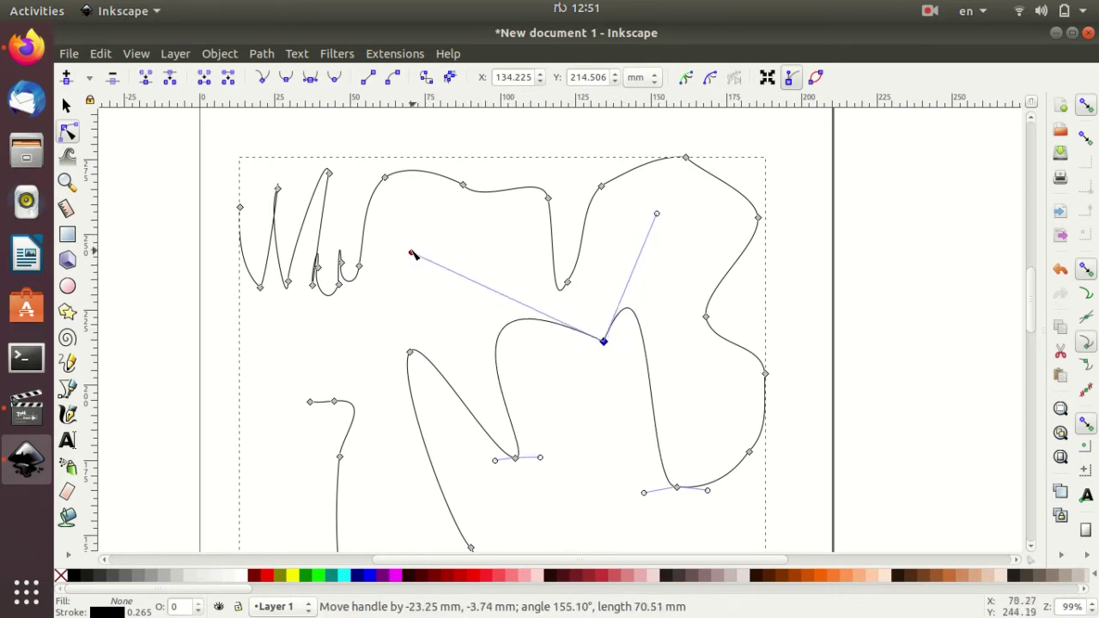
left_click(656, 209)
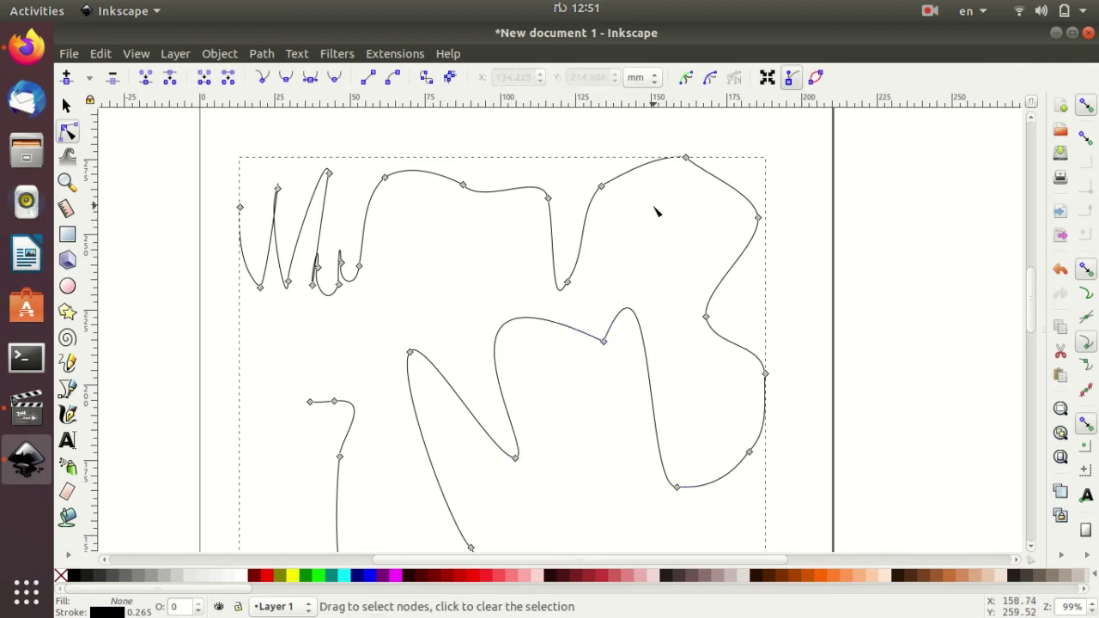
left_click(604, 341)
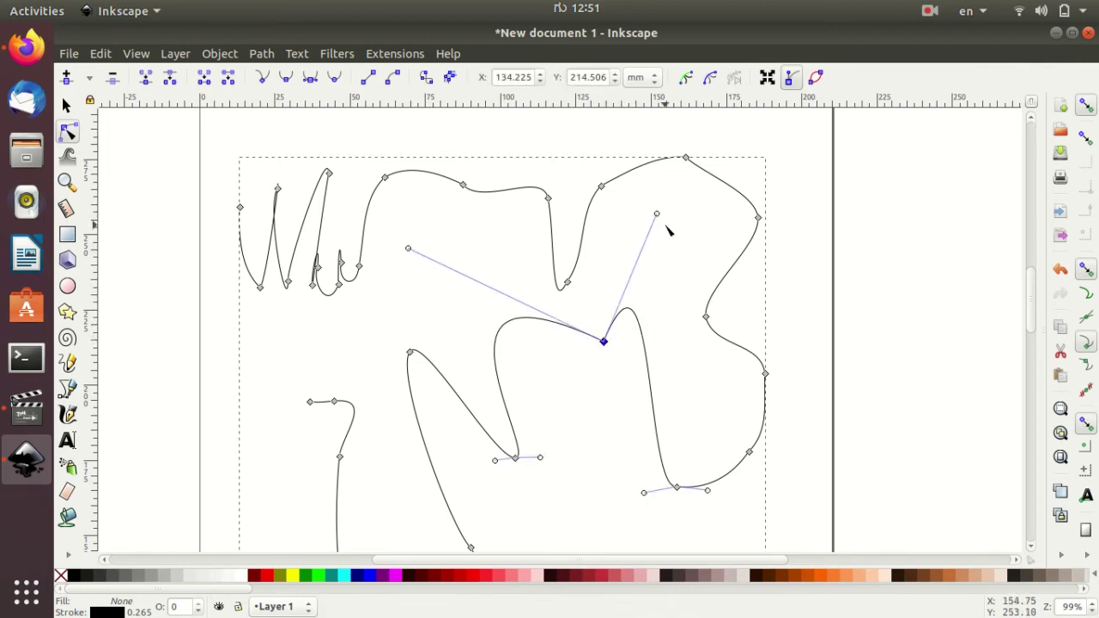
left_click_drag(657, 216, 688, 172)
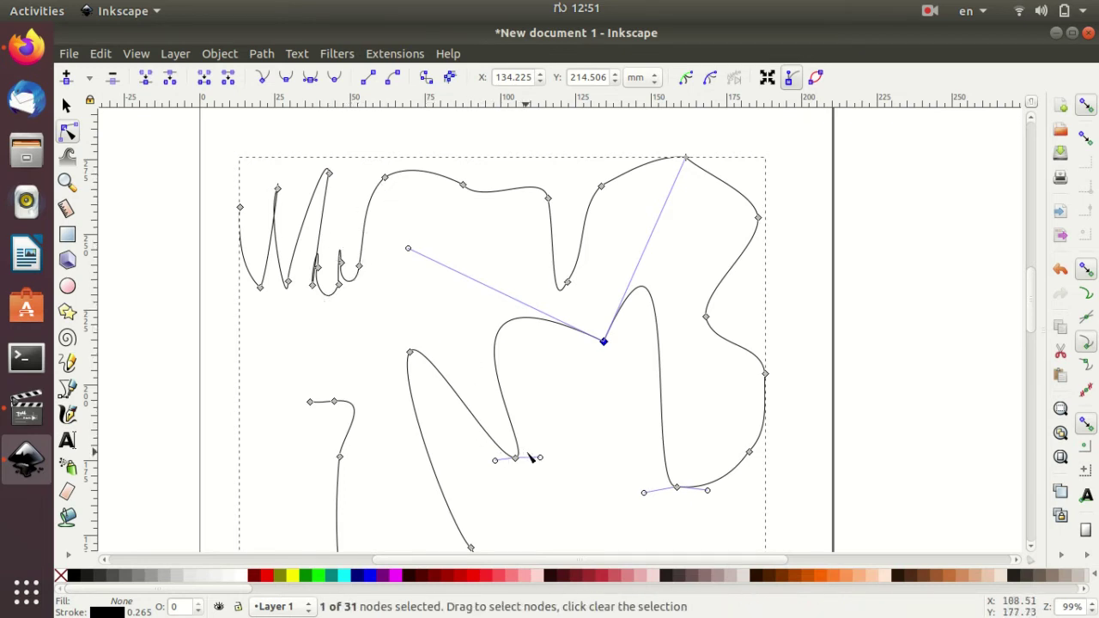
Step: Reshape the lower valley and bottom-right curve so it bulges toward the page edge
left_click_drag(539, 461, 591, 503)
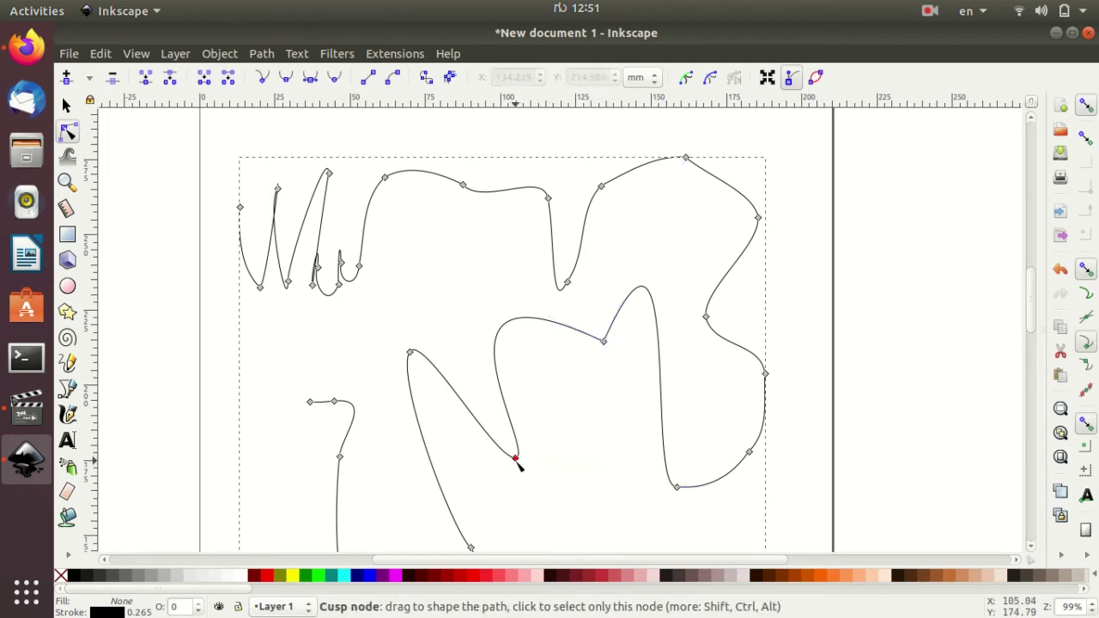
left_click(516, 458)
left_click_drag(540, 458, 623, 508)
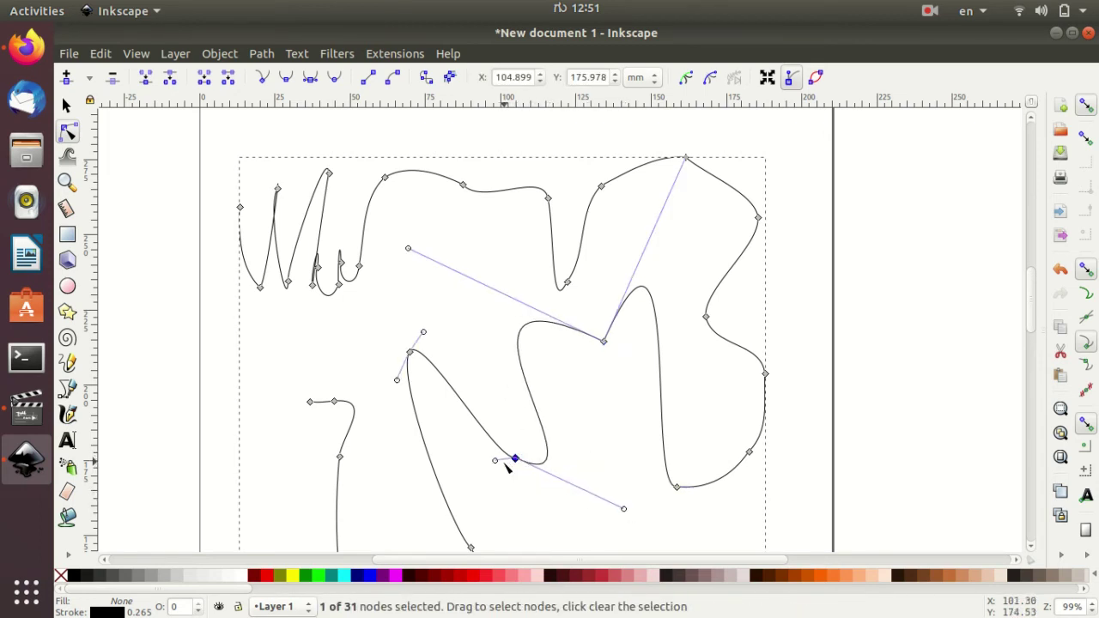
left_click_drag(495, 462, 490, 529)
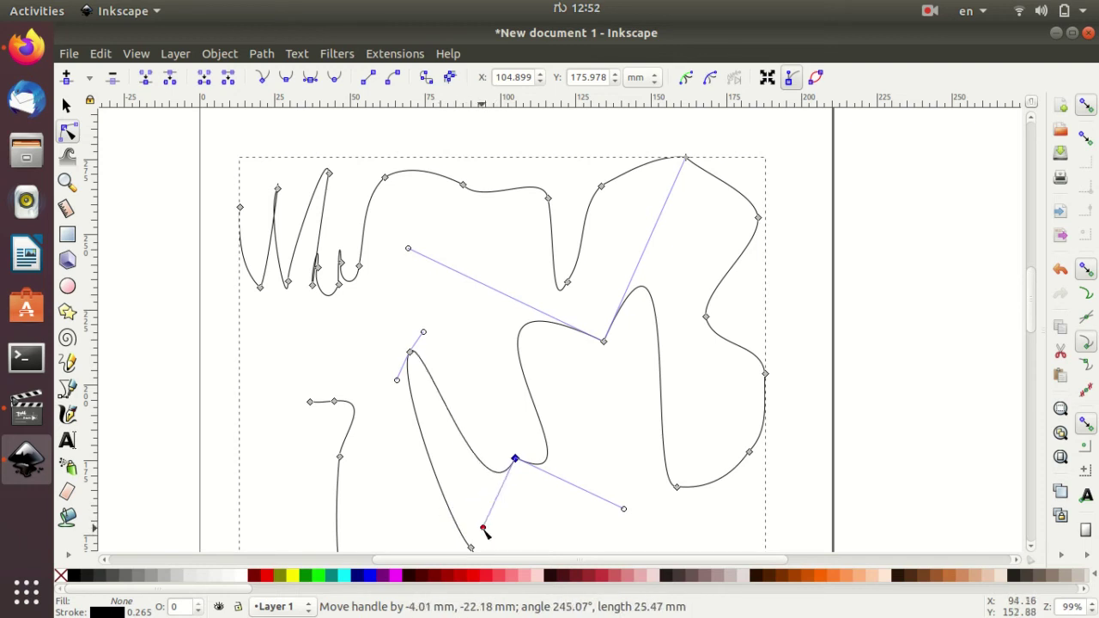
left_click(677, 487)
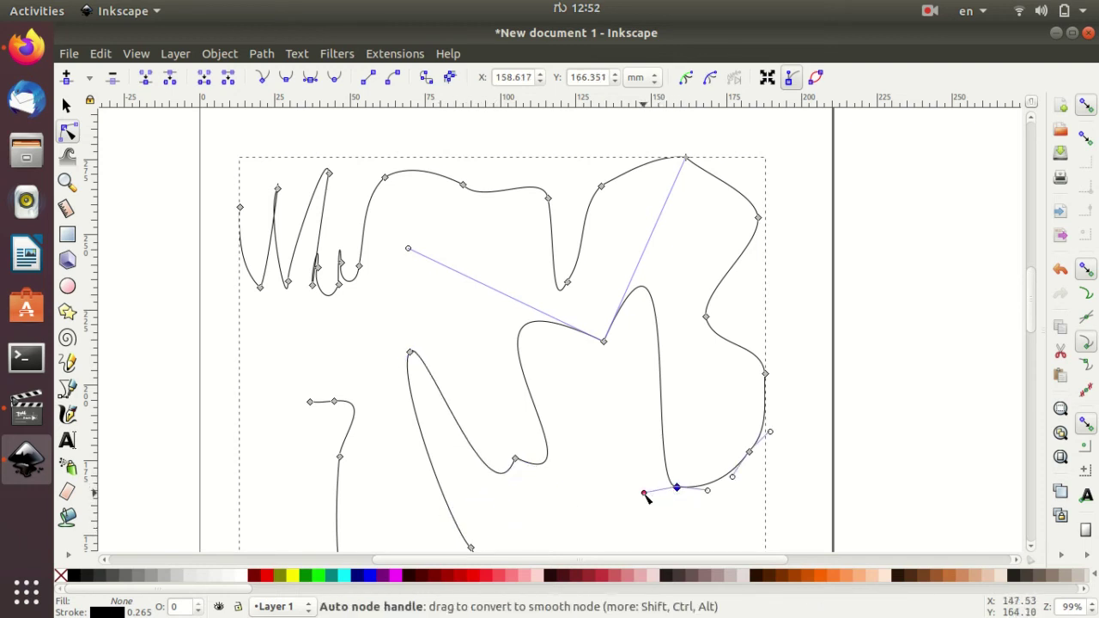
mouse_move(651, 490)
left_mouse_down()
mouse_move(606, 431)
mouse_move(629, 466)
left_mouse_up()
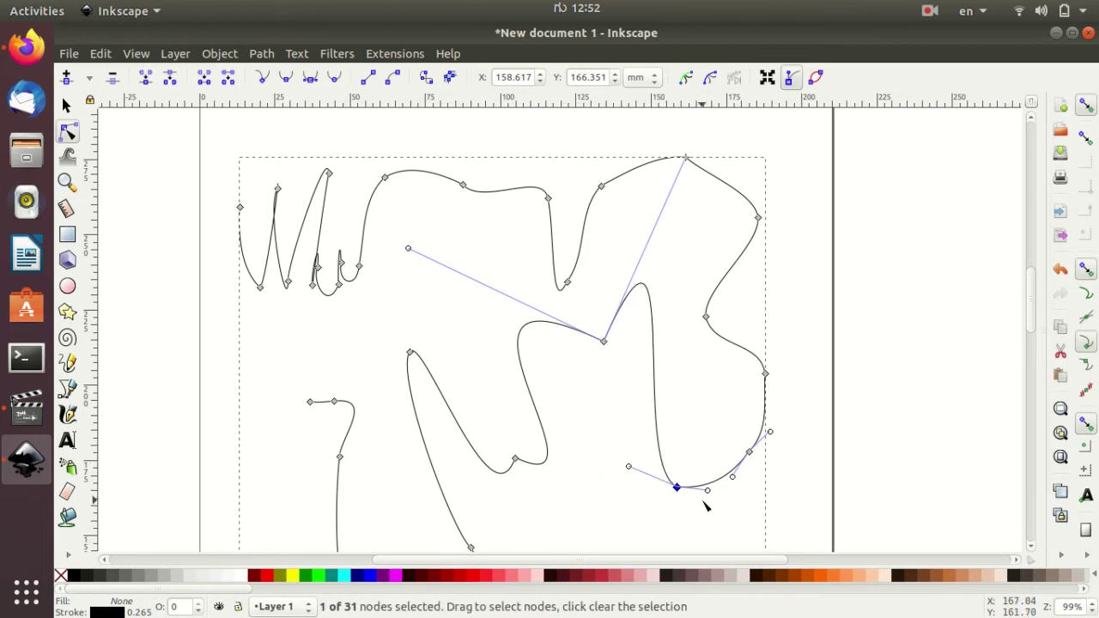
mouse_move(707, 495)
left_mouse_down()
mouse_move(724, 528)
mouse_move(735, 480)
mouse_move(694, 376)
left_mouse_up()
left_click(676, 488)
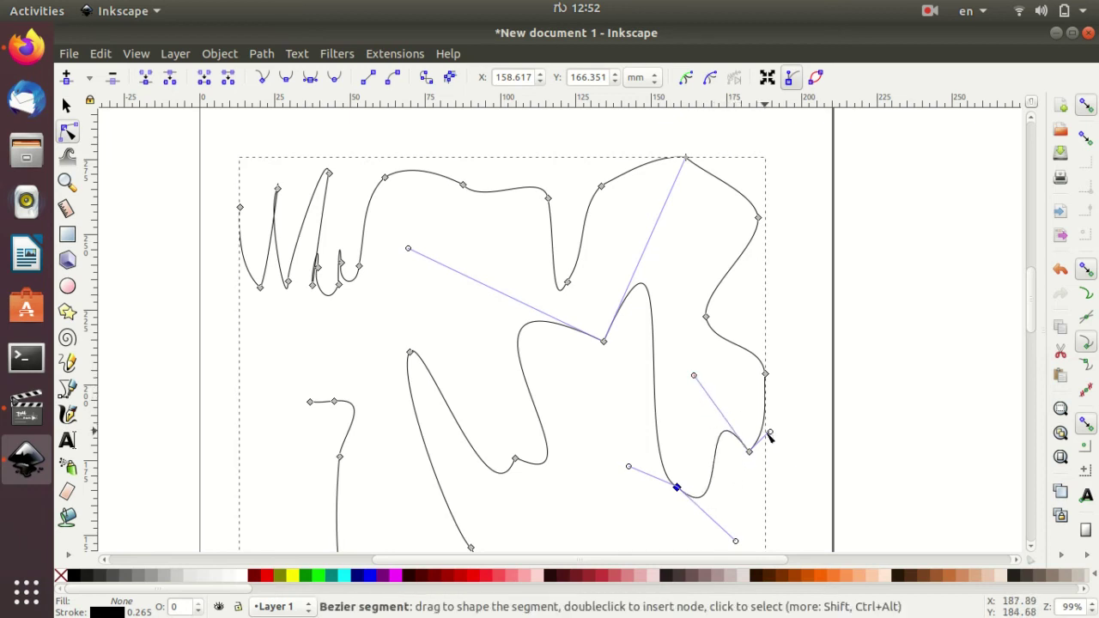
mouse_move(770, 432)
left_mouse_down()
mouse_move(773, 418)
mouse_move(856, 388)
left_mouse_up()
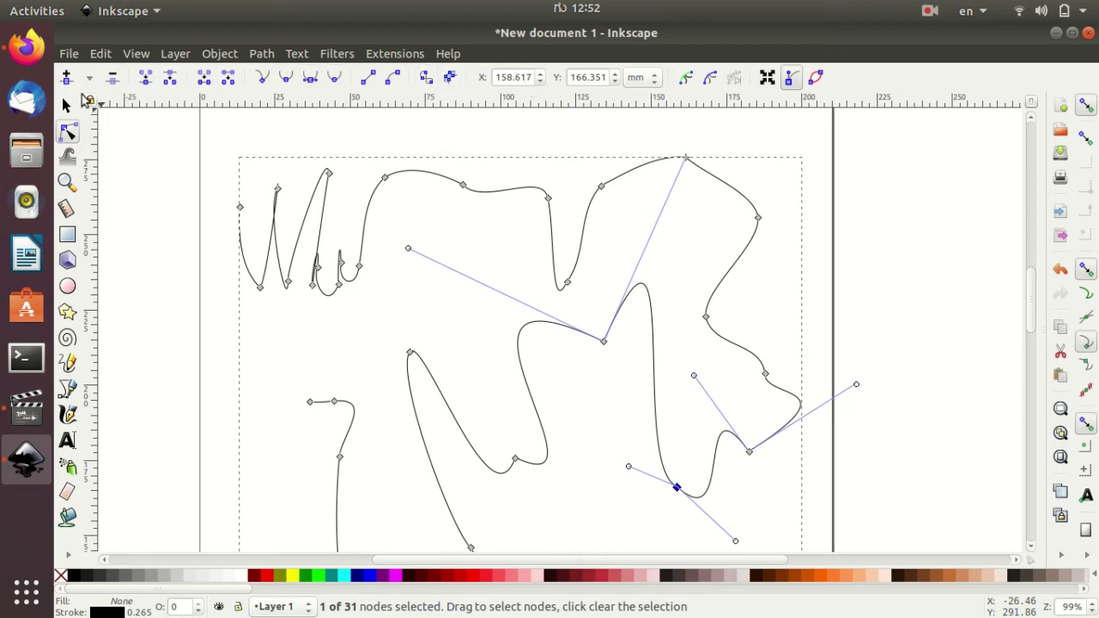
left_click(264, 79)
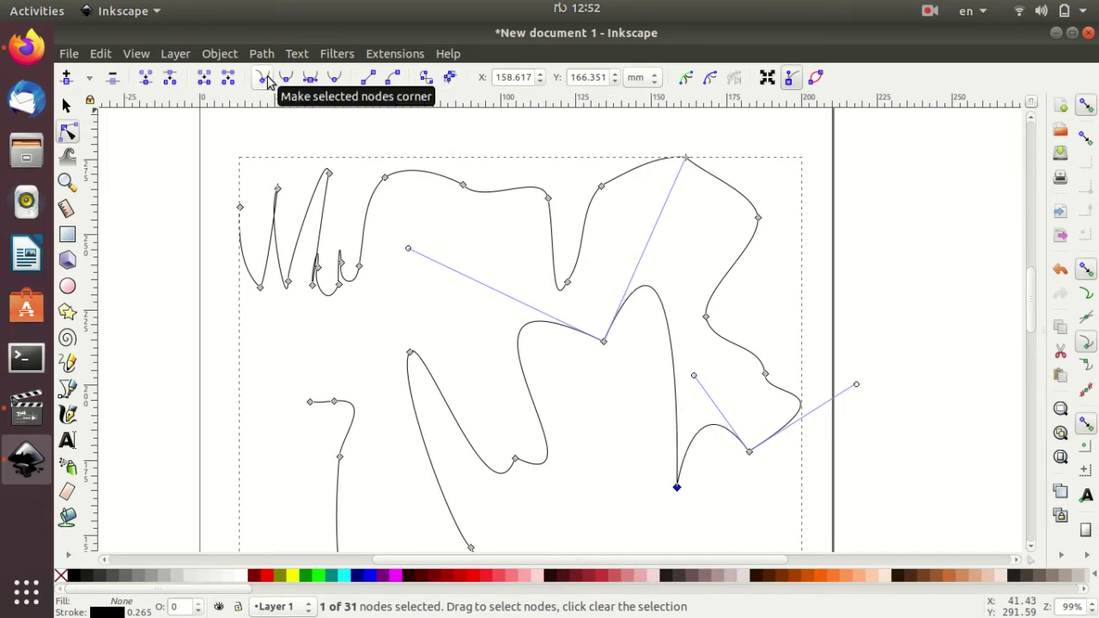
left_click(288, 79)
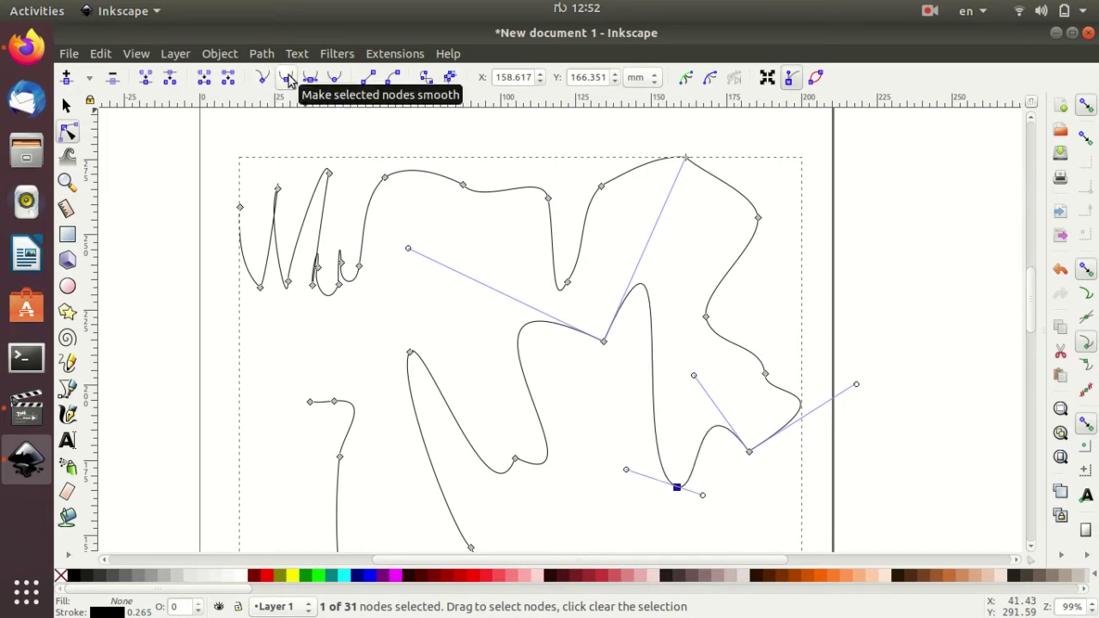
left_click(335, 79)
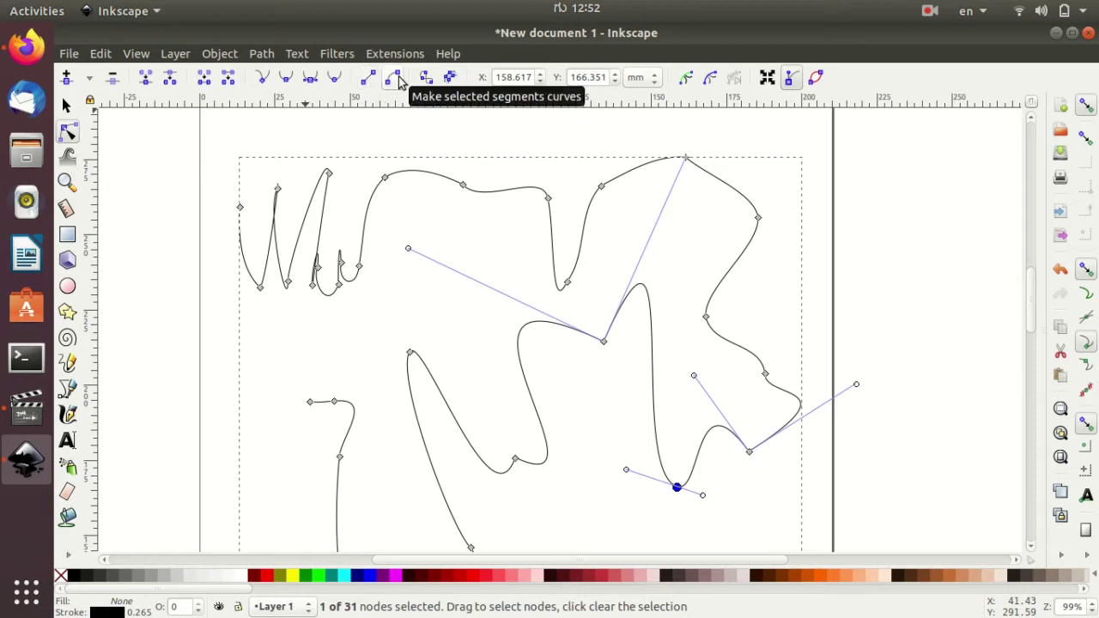
left_click(397, 79)
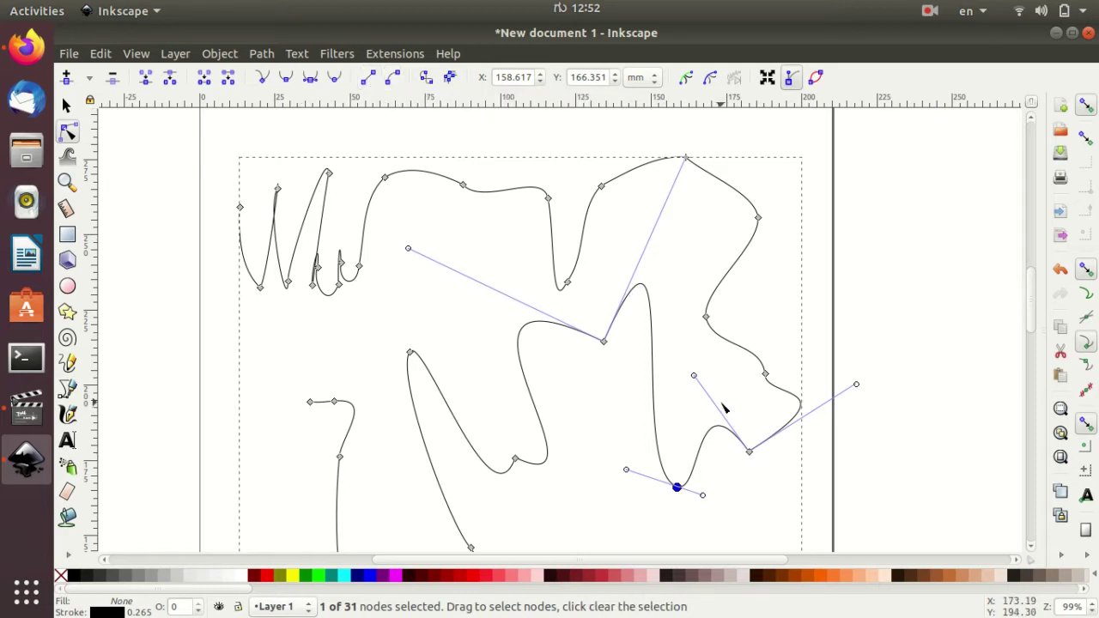
left_click(426, 79)
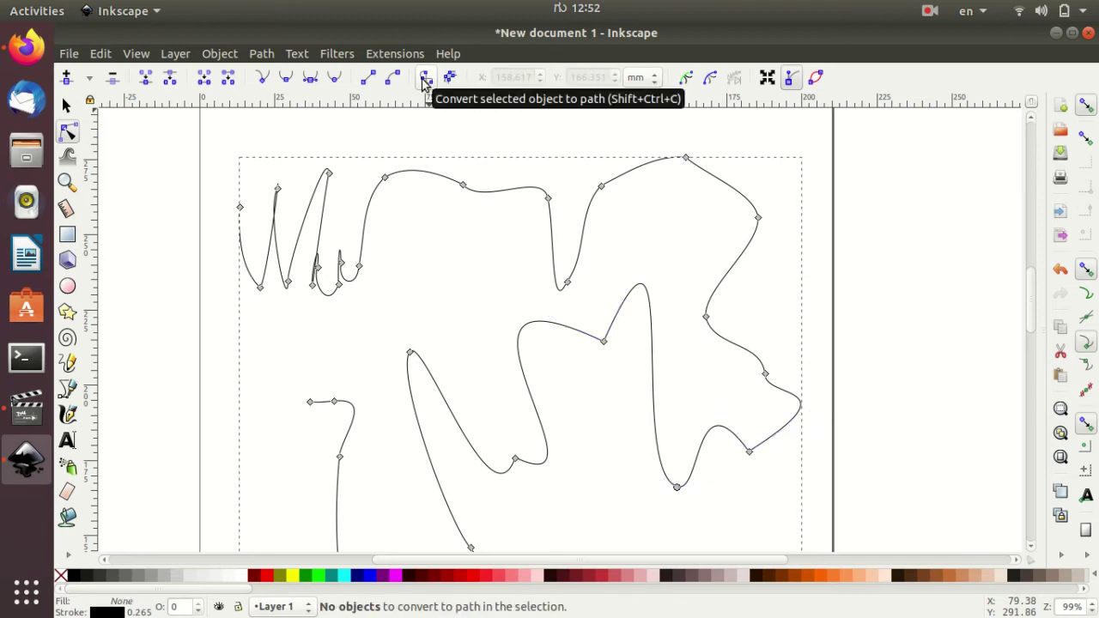
left_click(603, 342)
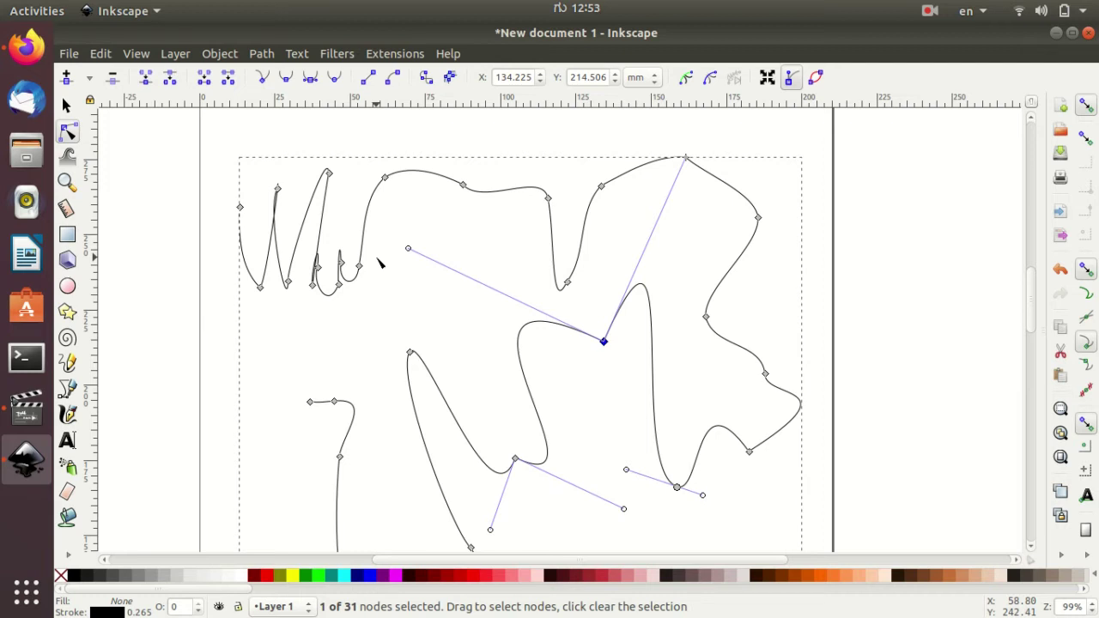
Step: Shrink the freehand outline toward the top-left to about 187 × 166 mm
scroll(581, 385, "down", 2)
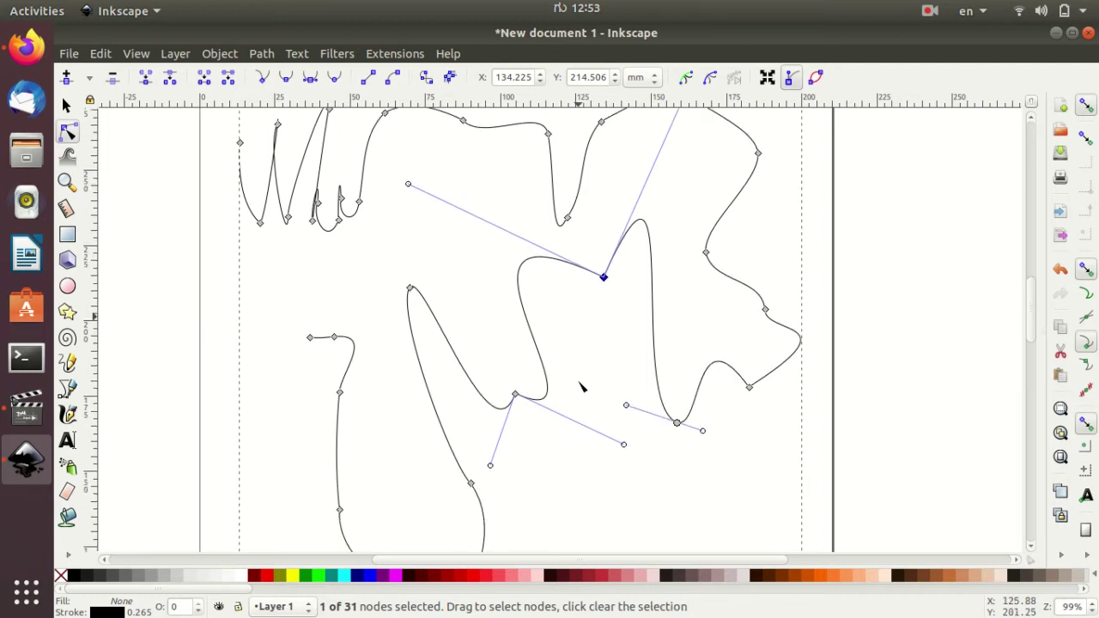
scroll(581, 386, "up", 2)
scroll(581, 378, "down", 3)
scroll(582, 371, "down", 4)
scroll(582, 369, "down", 2)
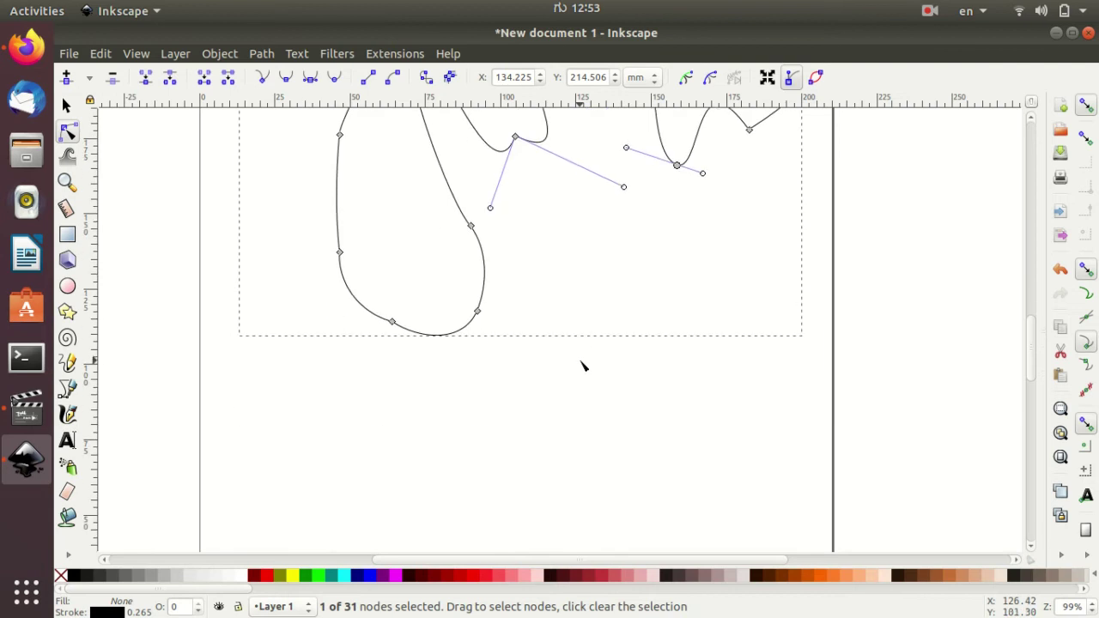
scroll(581, 365, "up", 3)
scroll(582, 362, "up", 2)
scroll(583, 363, "down", 2, "ctrl")
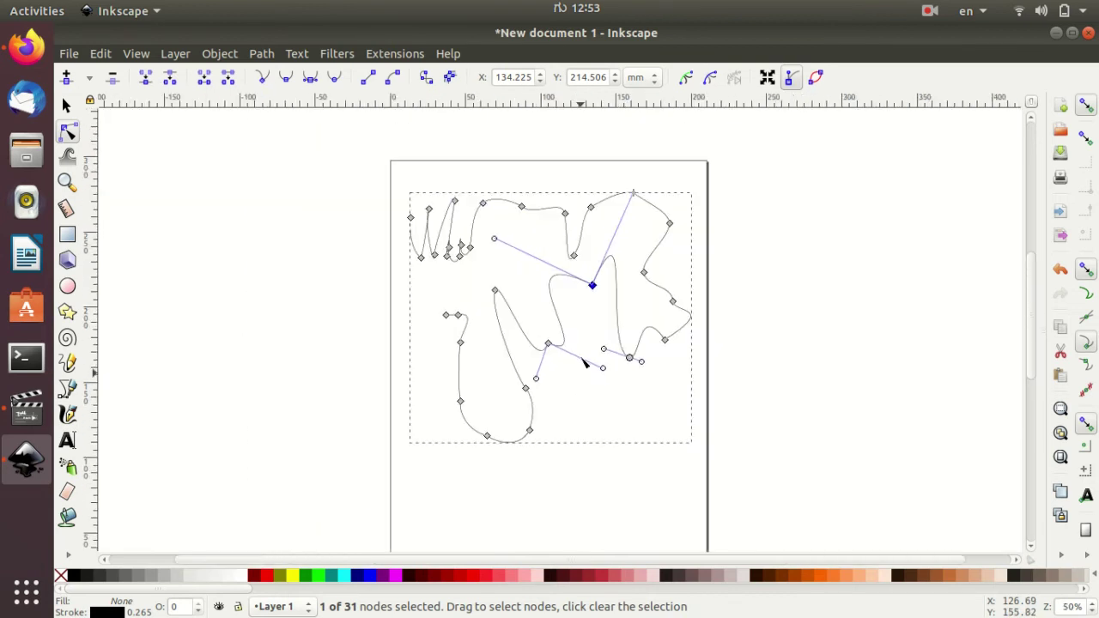
scroll(582, 364, "down", 1, "ctrl")
scroll(583, 363, "up", 2, "ctrl")
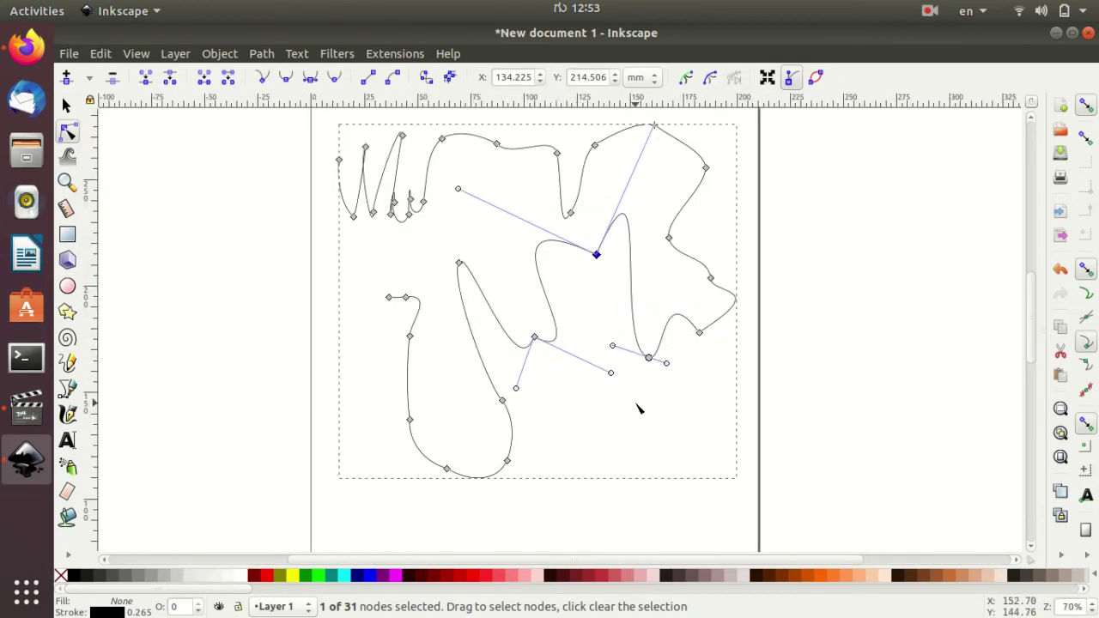
scroll(638, 408, "down", 1)
scroll(627, 425, "down", 1)
scroll(611, 440, "down", 3)
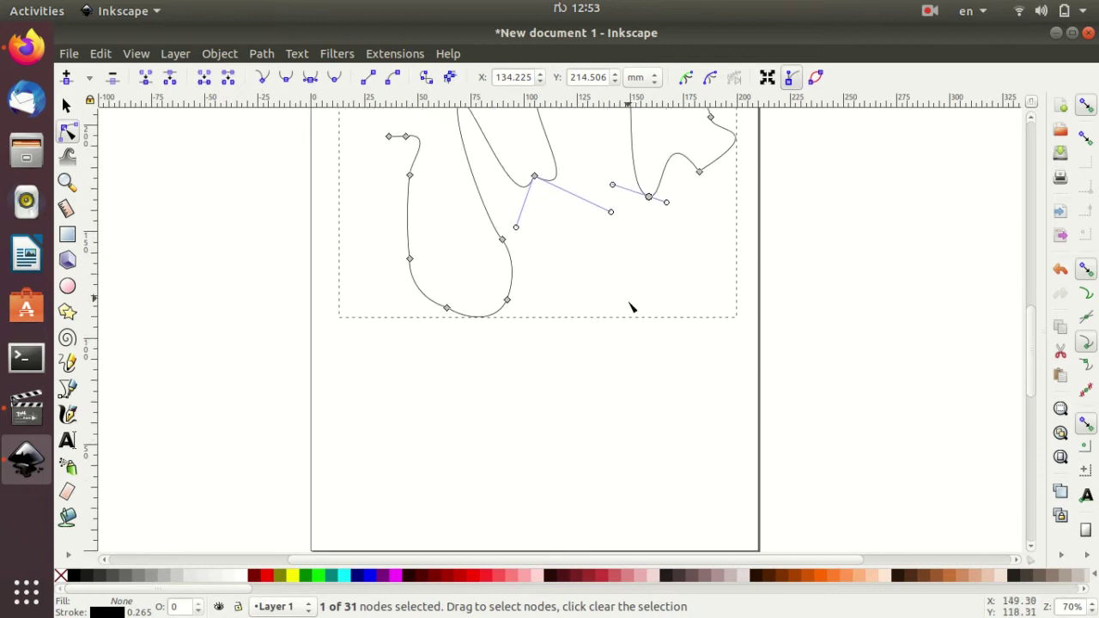
left_click(660, 330)
left_click(682, 319)
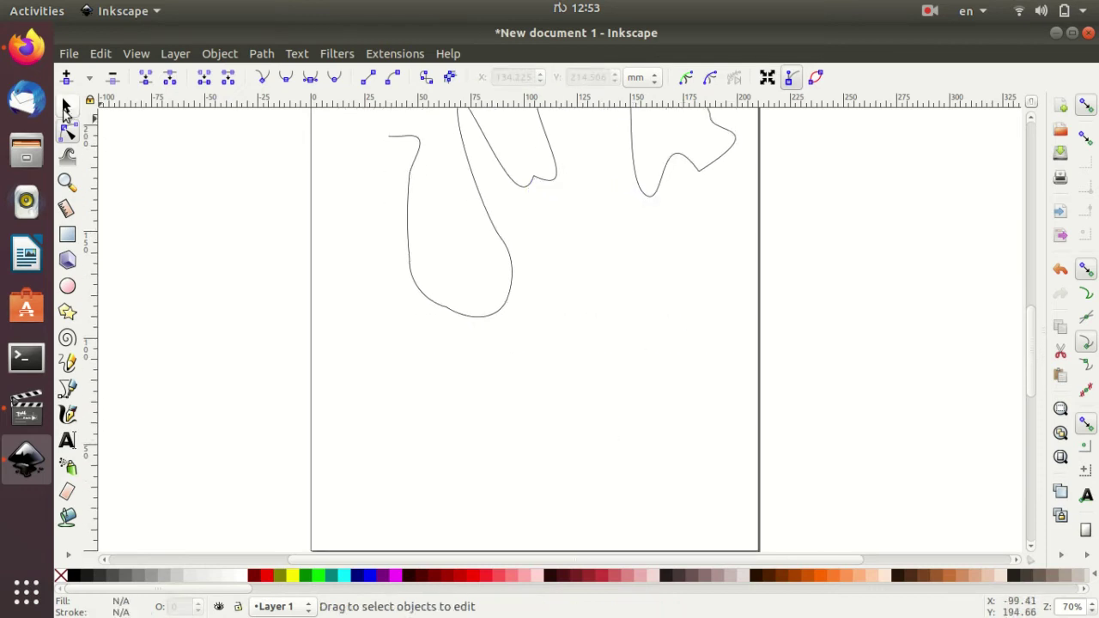
left_click(67, 105)
left_click(432, 300)
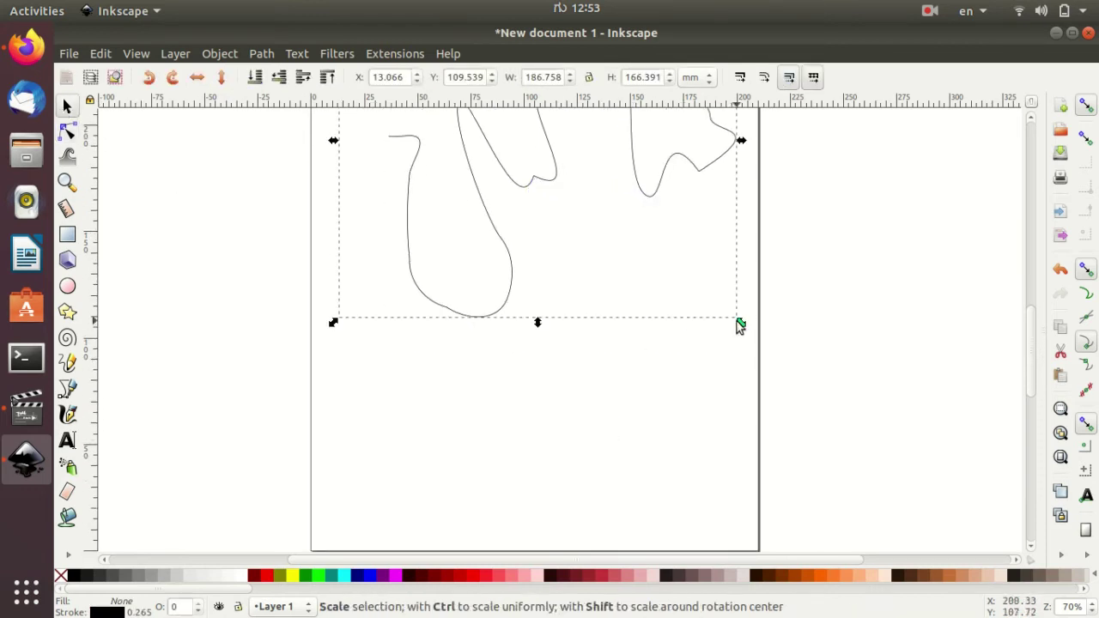
left_click_drag(737, 321, 591, 191)
Step: Draw a rectangle below the outlines, enlarge it up-left and rotate it
left_click(67, 234)
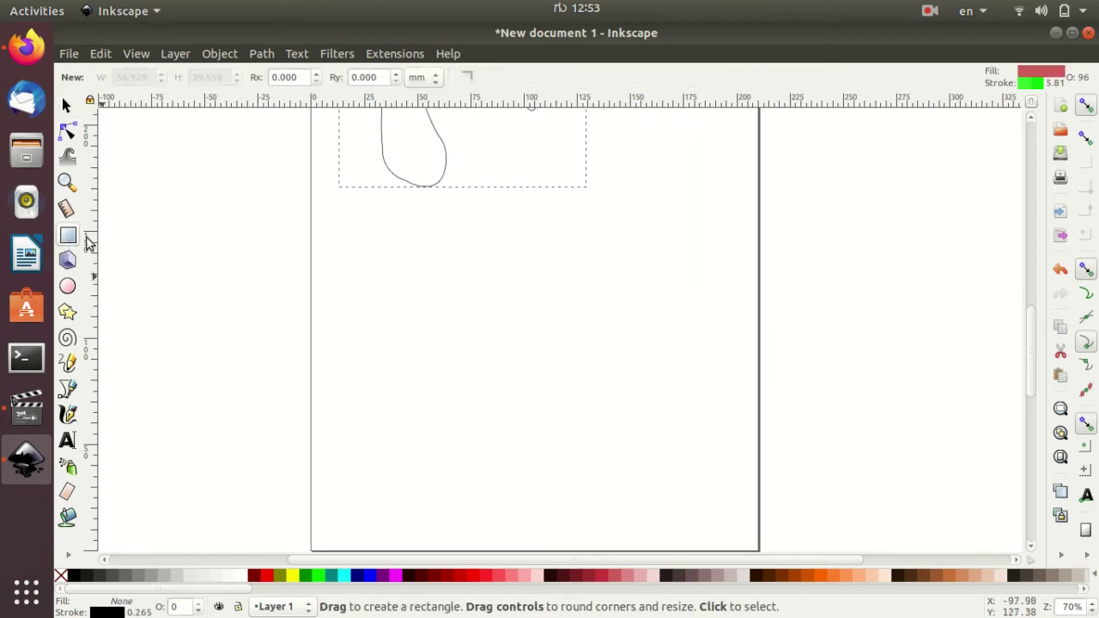
left_click_drag(367, 290, 635, 440)
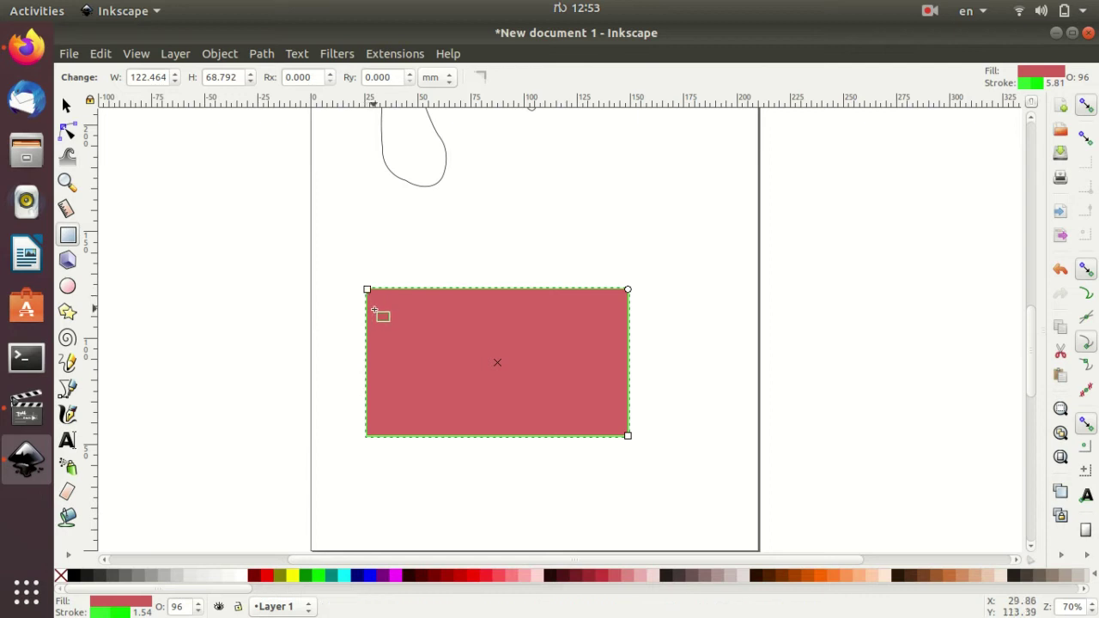
left_click(67, 105)
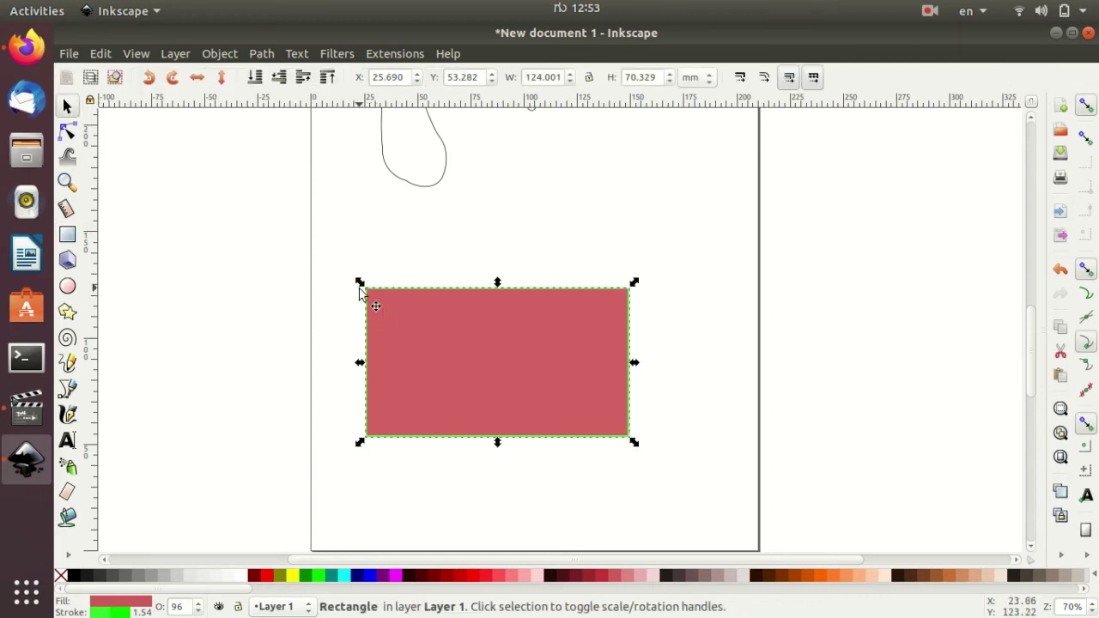
left_click_drag(359, 280, 332, 235)
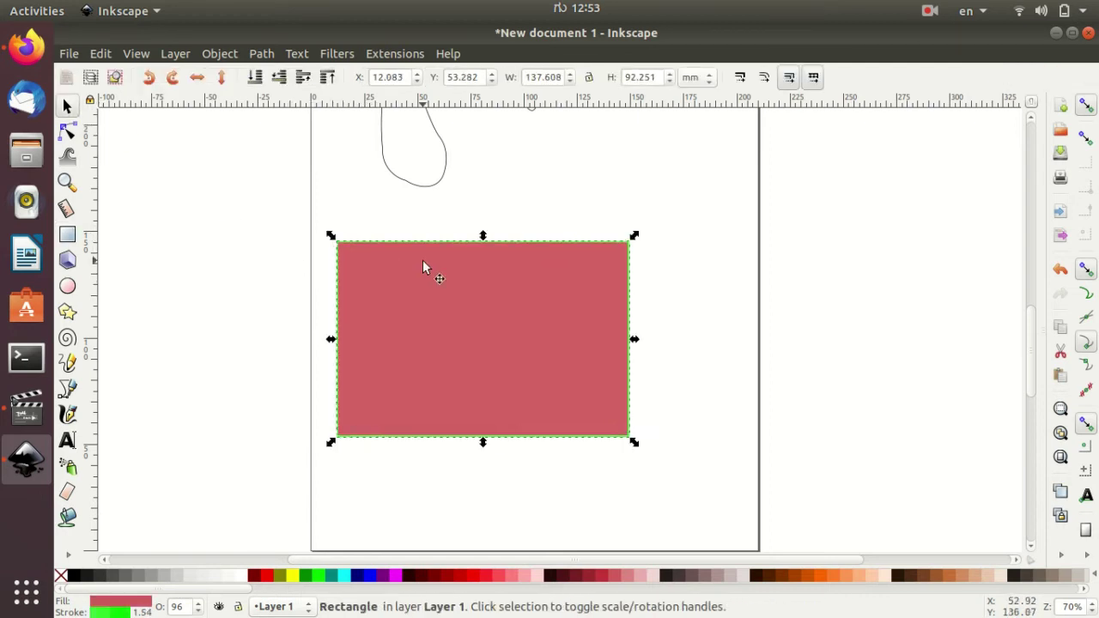
left_click(470, 239)
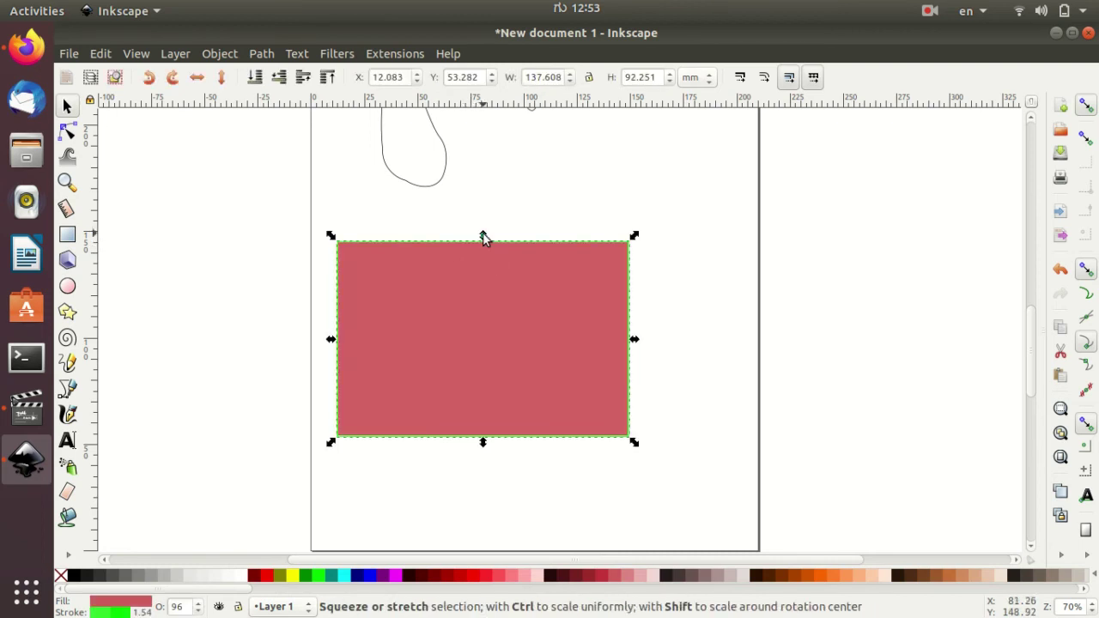
left_click(485, 256)
left_click_drag(630, 236, 384, 409)
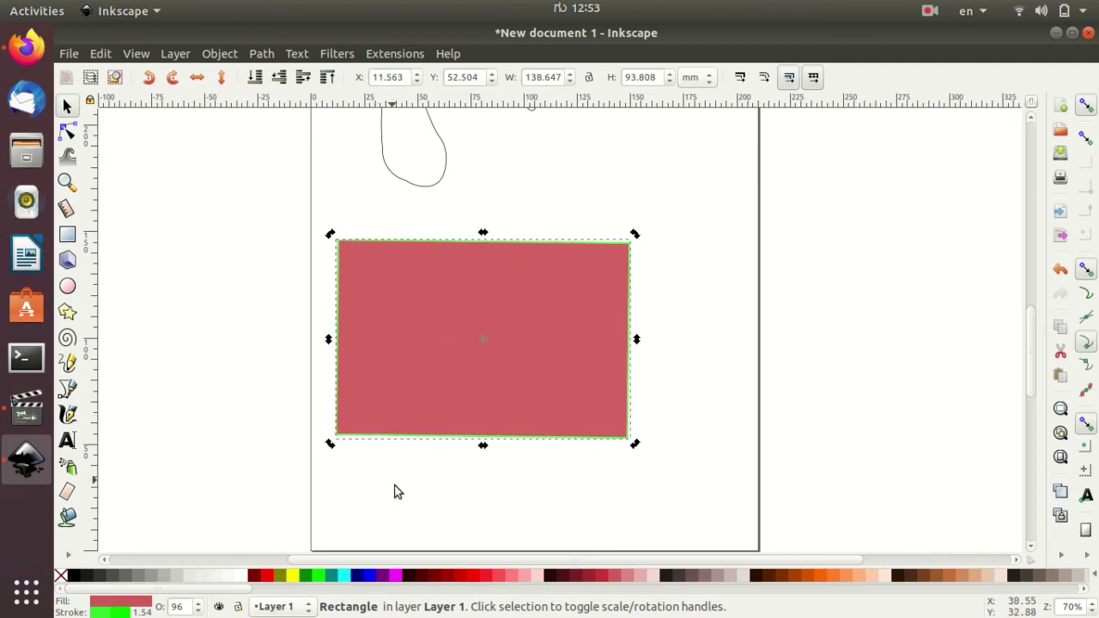
Step: Fill the rectangle navy from the palette, after trying magenta first
left_click(395, 576)
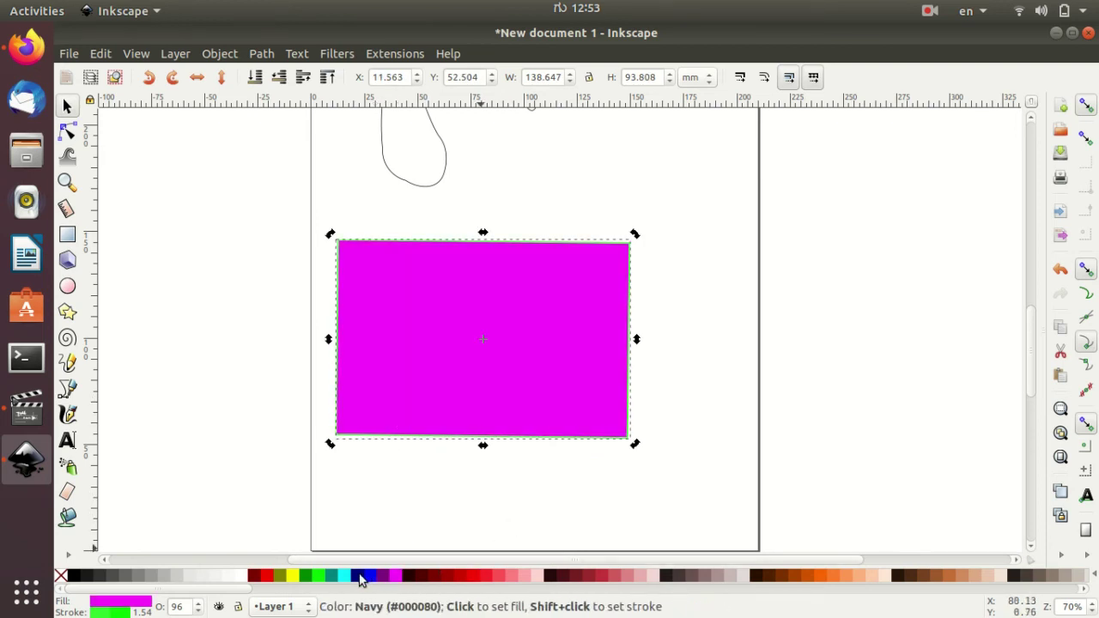
left_click(360, 577)
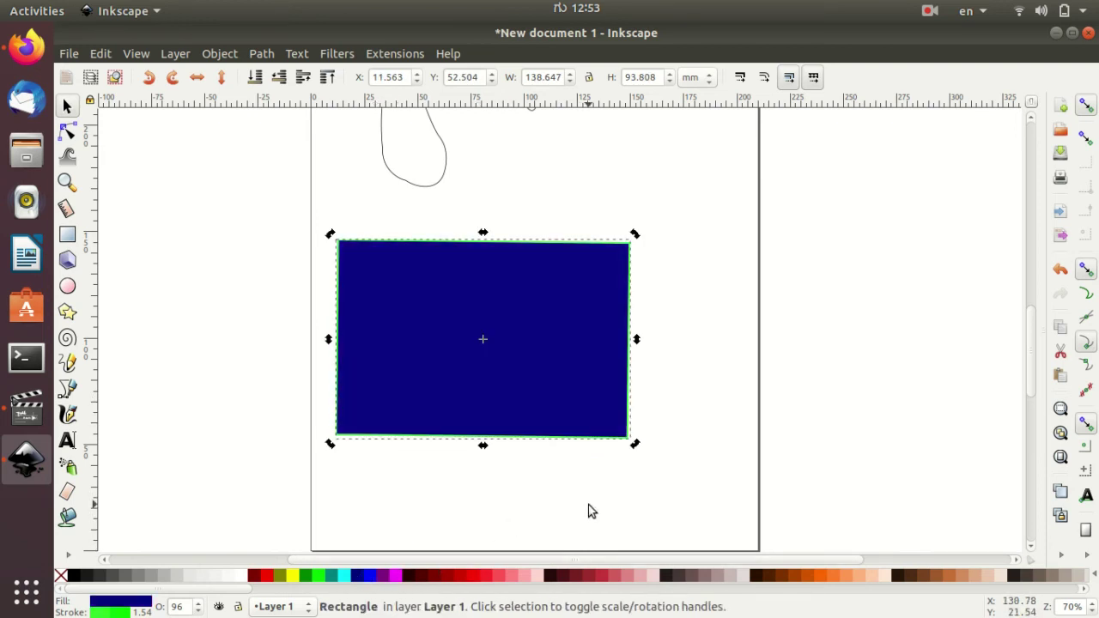
left_click(589, 511)
Step: Round the navy rectangle's corners to about 41 mm vertical radius, making a pill
double_click(512, 322)
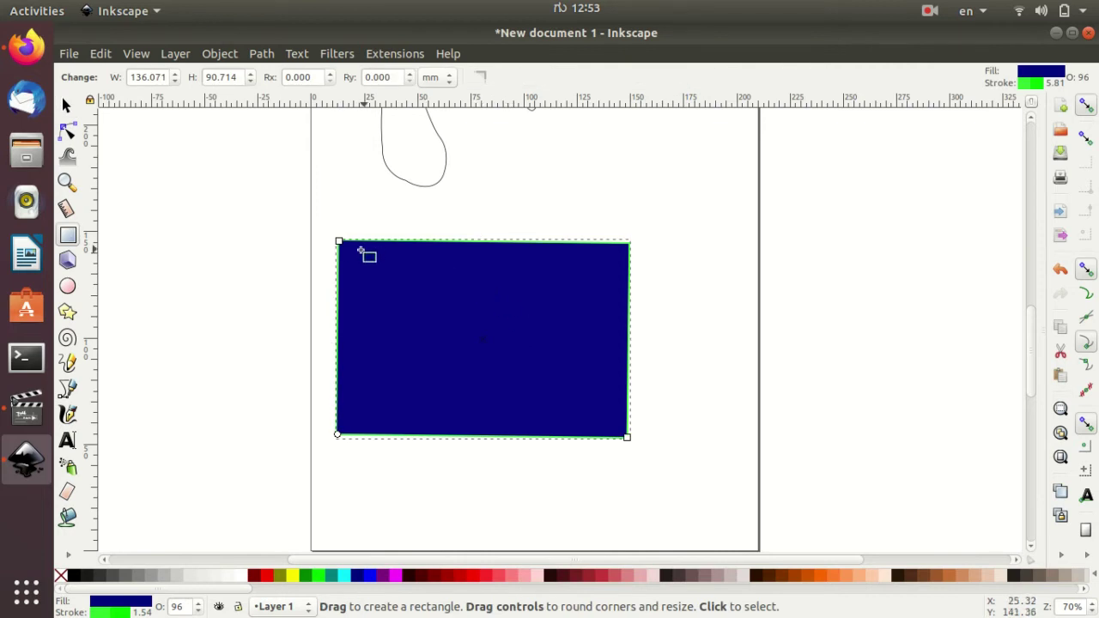
left_click_drag(627, 438, 629, 433)
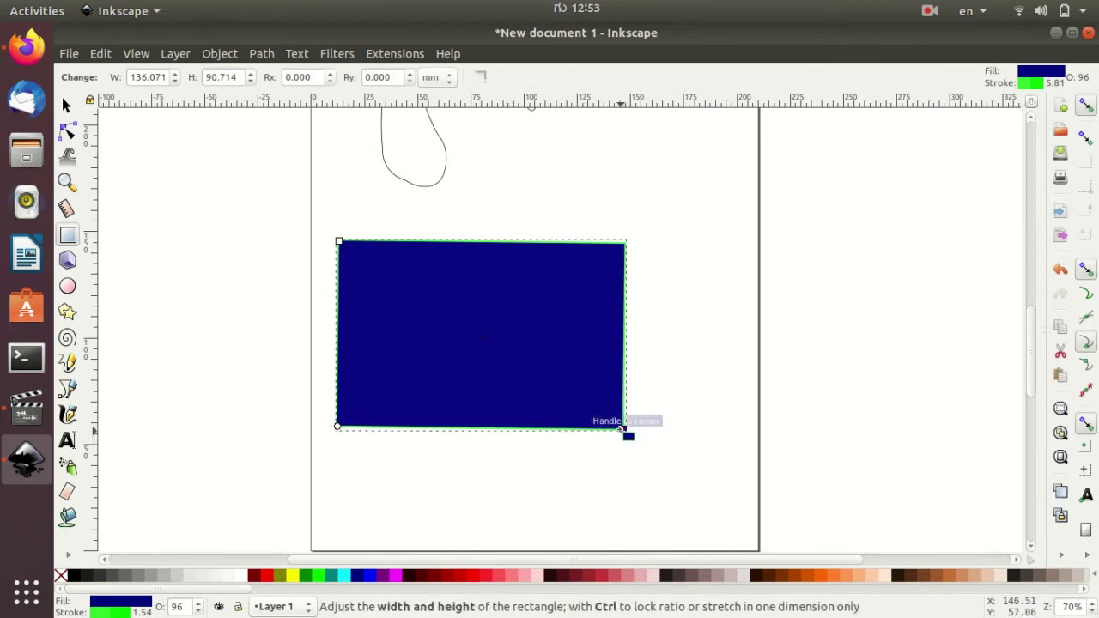
mouse_move(337, 431)
left_mouse_down()
mouse_move(480, 330)
mouse_move(406, 408)
mouse_move(515, 336)
left_mouse_up()
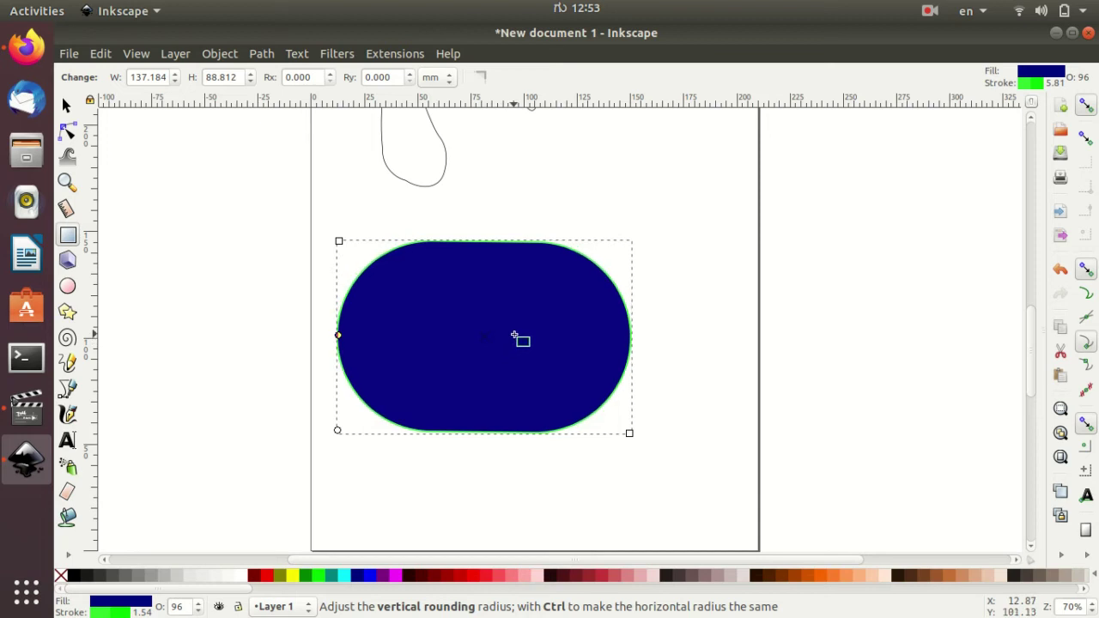
left_click(615, 480)
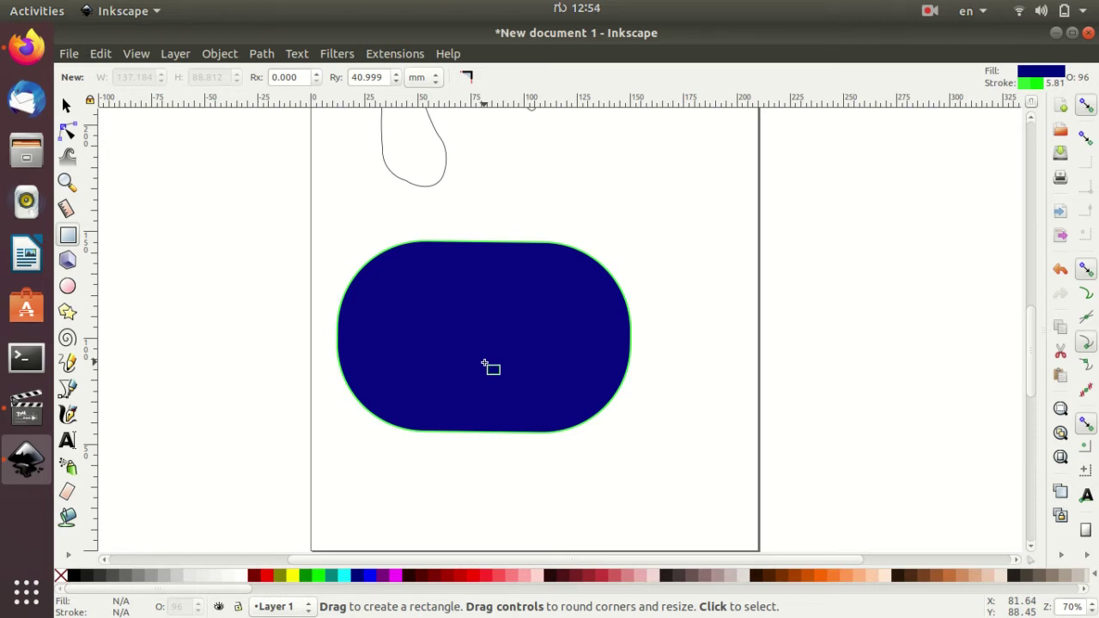
left_click(485, 367)
key("s")
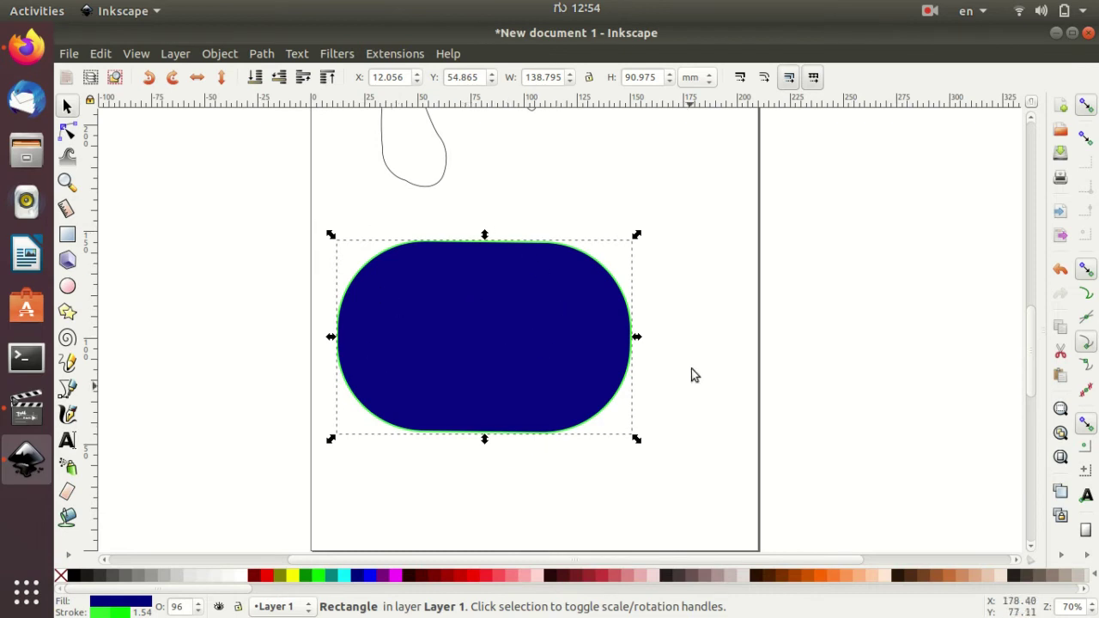
Step: Convert the rounded navy rectangle into a path for node editing
left_click(261, 55)
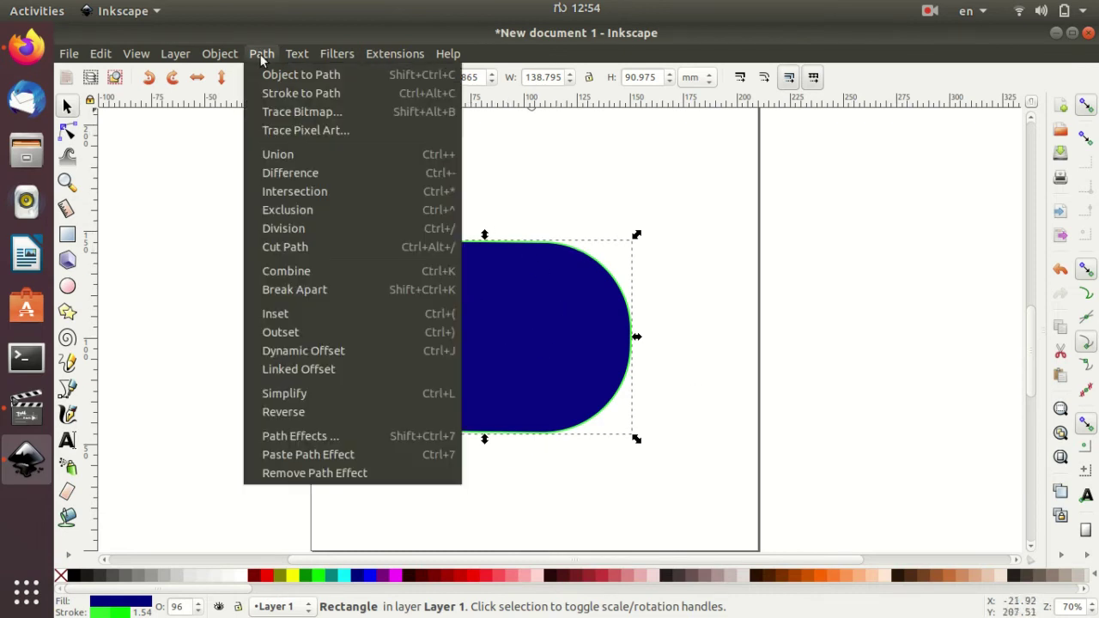
left_click(370, 76)
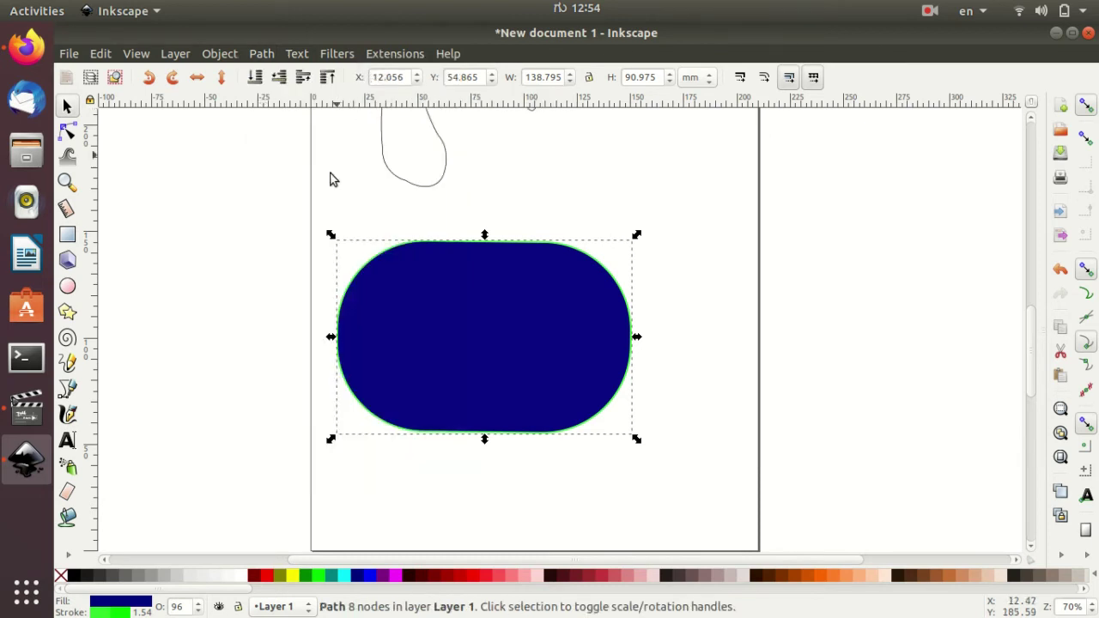
key("n")
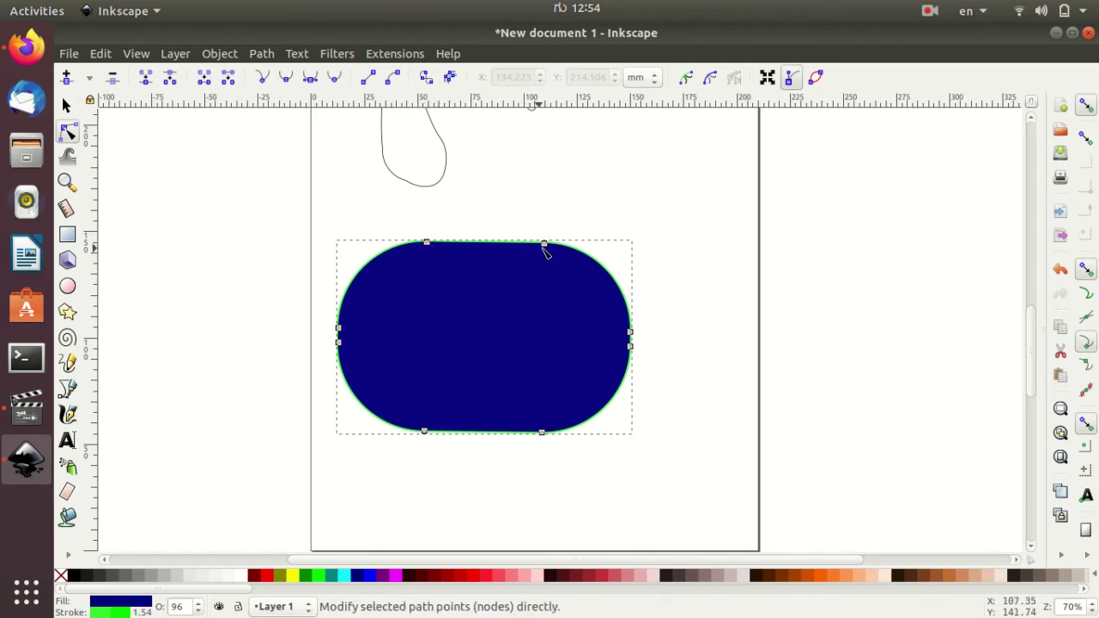
Step: Drag the path's nodes outward to raise the top, stretch a left point and push the right side
left_click_drag(544, 244, 572, 202)
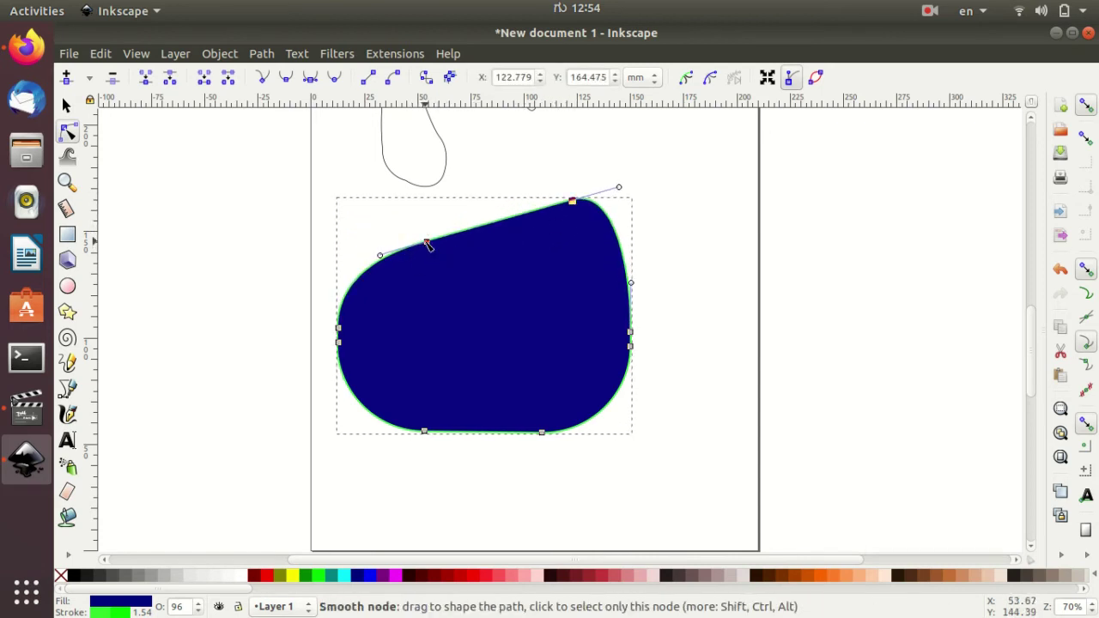
left_click_drag(427, 243, 381, 199)
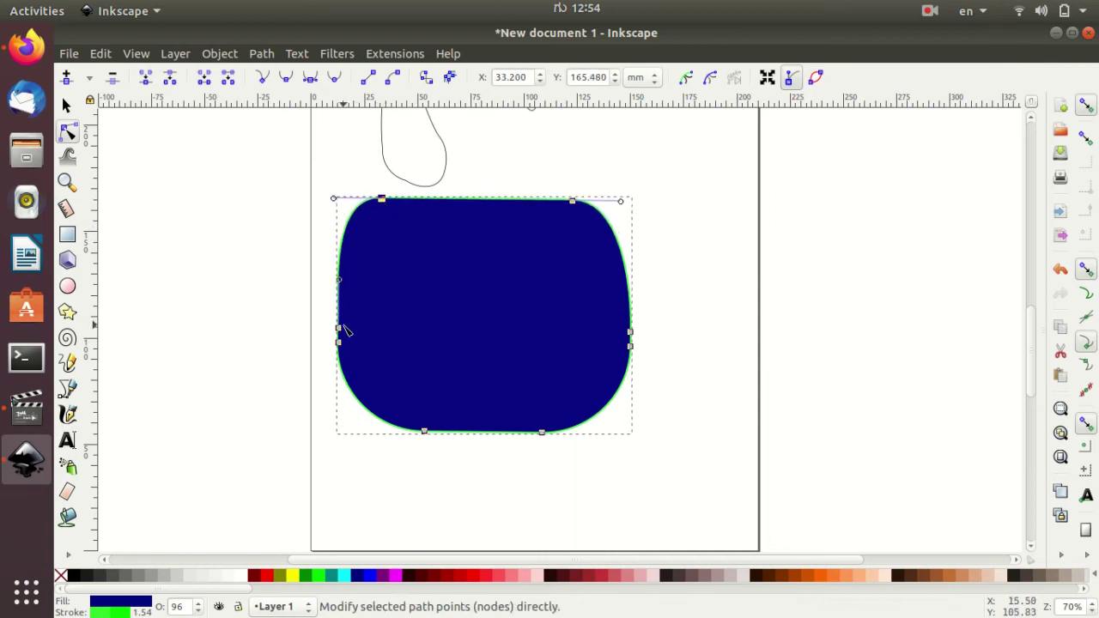
left_click_drag(340, 329, 277, 311)
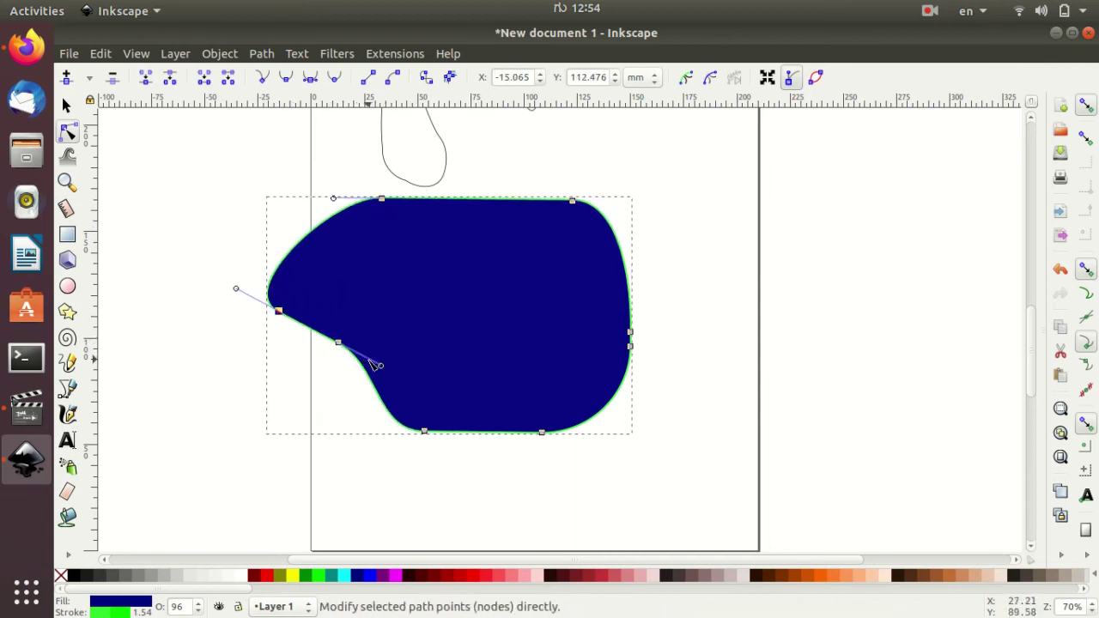
left_click_drag(378, 366, 100, 440)
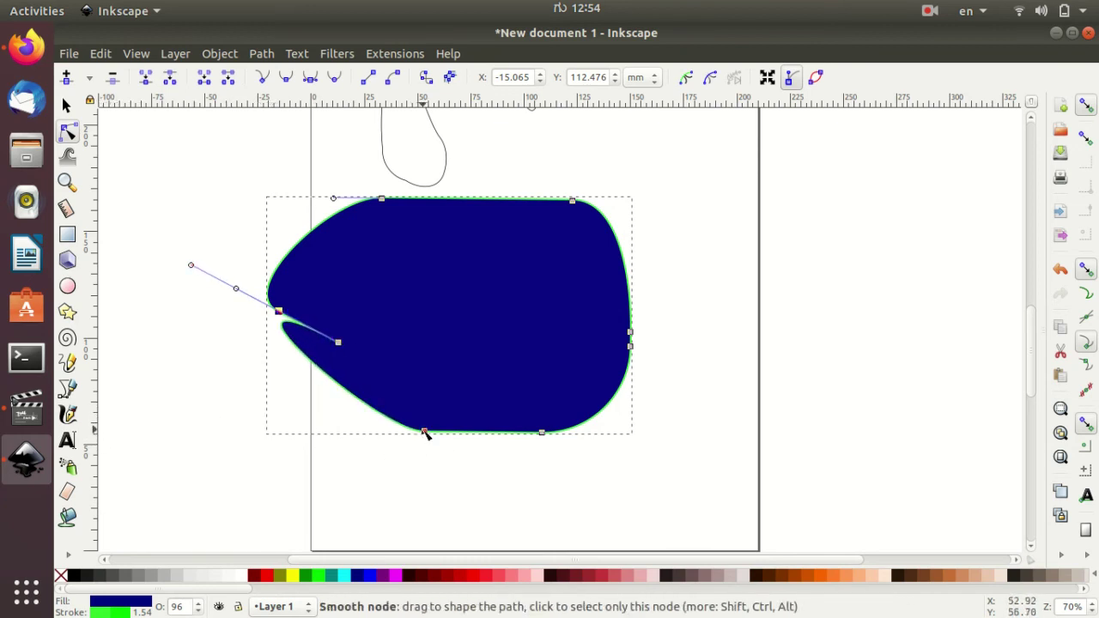
left_click_drag(424, 431, 375, 492)
mouse_move(541, 431)
left_mouse_down()
mouse_move(566, 463)
mouse_move(556, 393)
left_mouse_up()
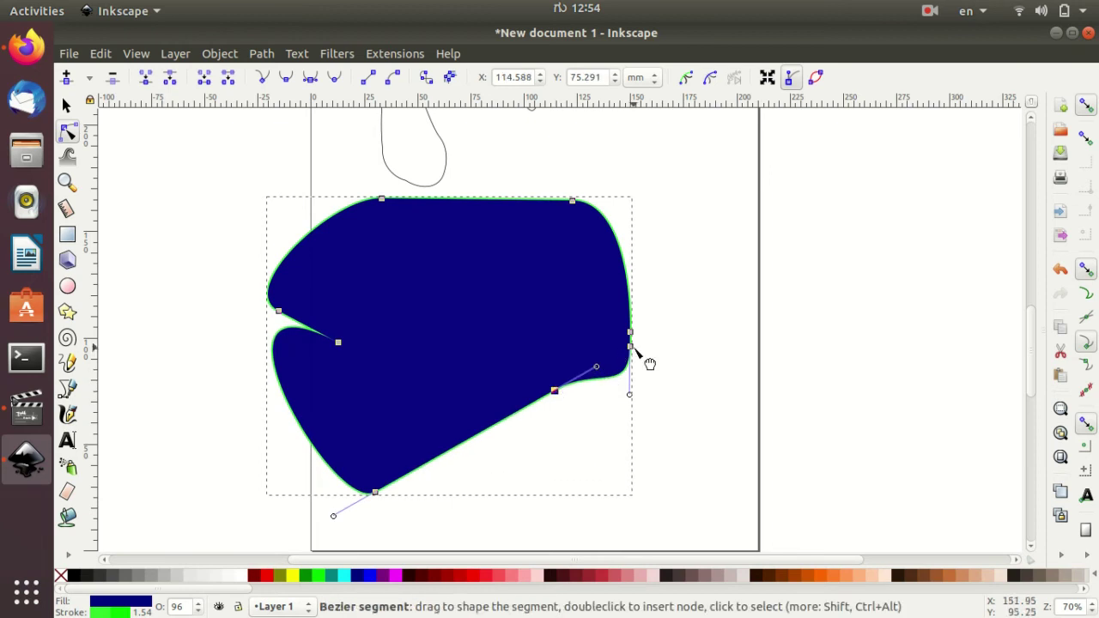
left_click_drag(630, 333, 671, 283)
left_click_drag(573, 203, 573, 139)
Step: Move inner nodes and curve handles to sharpen a right spike and deepen the lower notch
left_click_drag(384, 203, 412, 253)
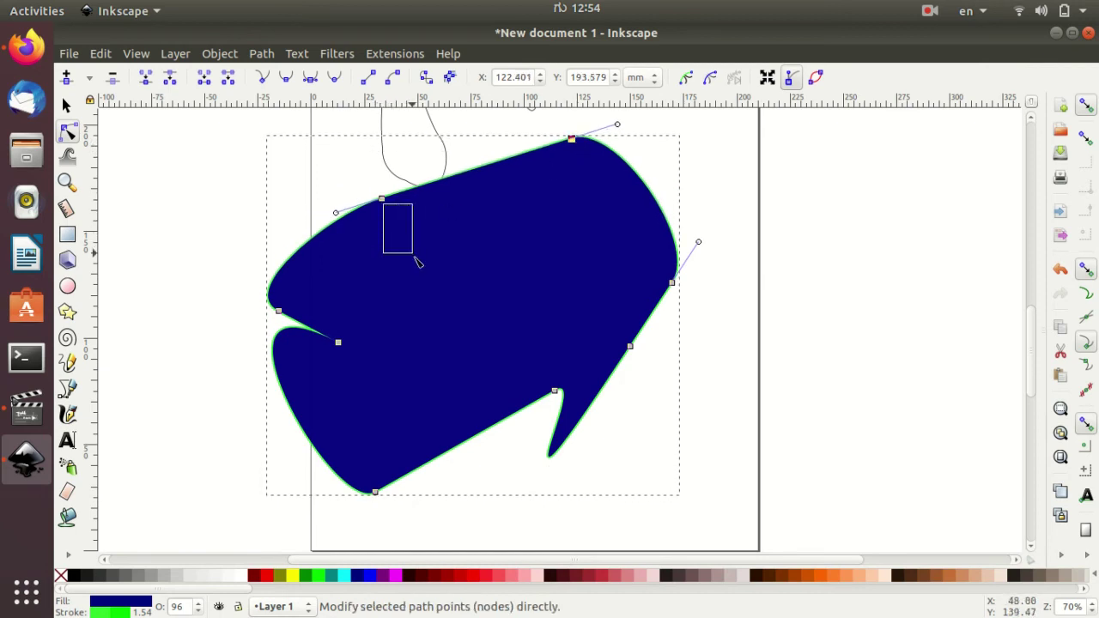
mouse_move(386, 202)
left_mouse_down()
mouse_move(520, 323)
mouse_move(496, 271)
left_mouse_up()
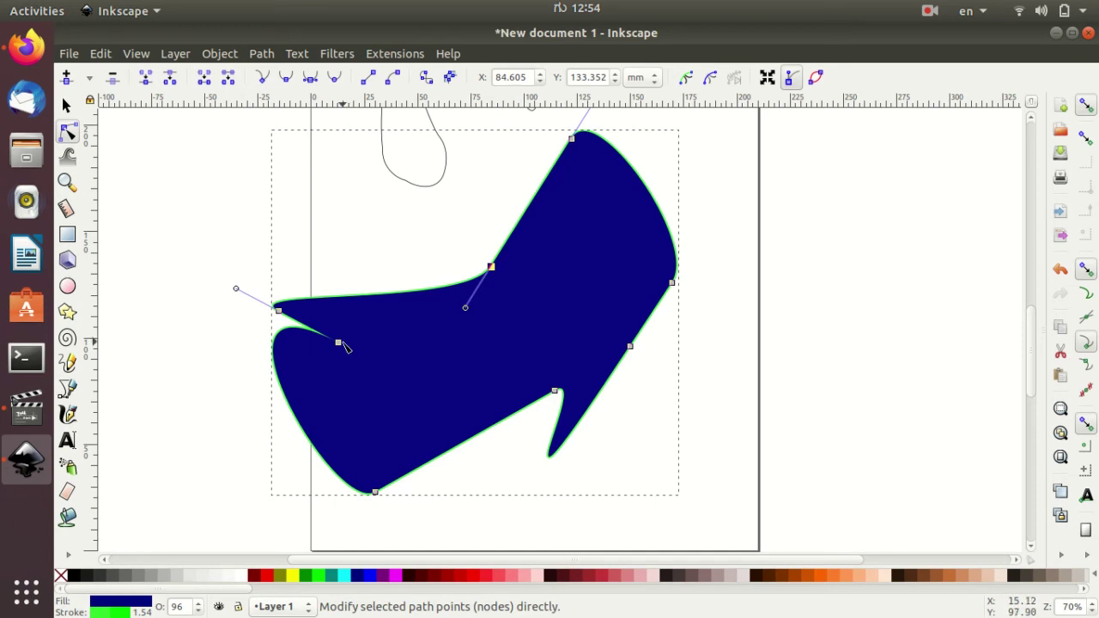
left_click_drag(344, 346, 363, 380)
mouse_move(338, 344)
left_mouse_down()
mouse_move(391, 337)
mouse_move(382, 331)
left_mouse_up()
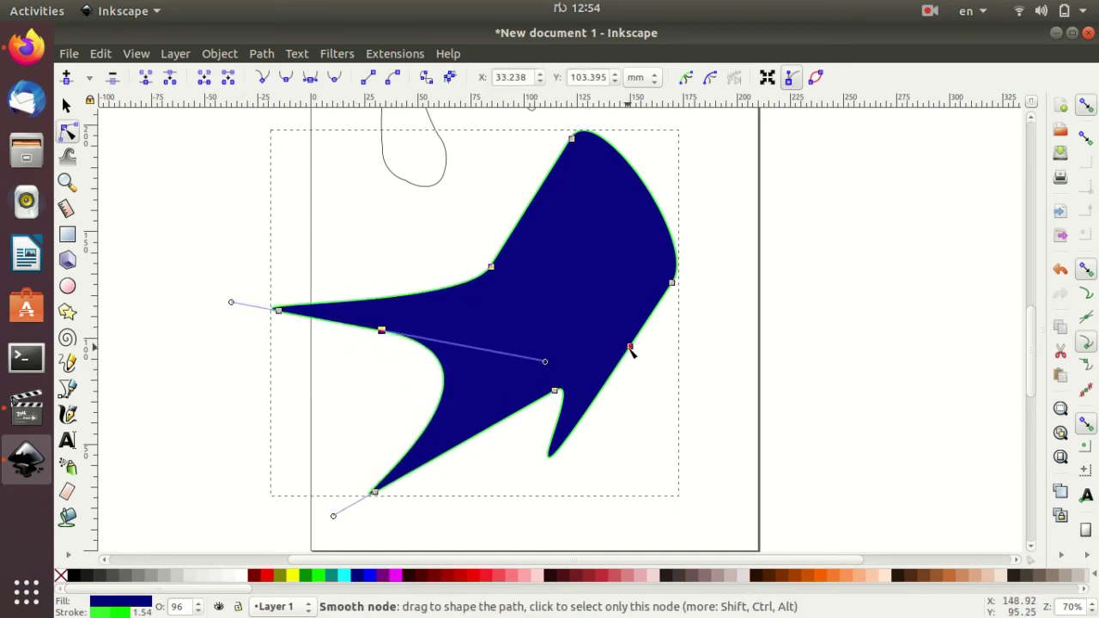
left_click_drag(630, 348, 618, 309)
left_click_drag(491, 267, 551, 282)
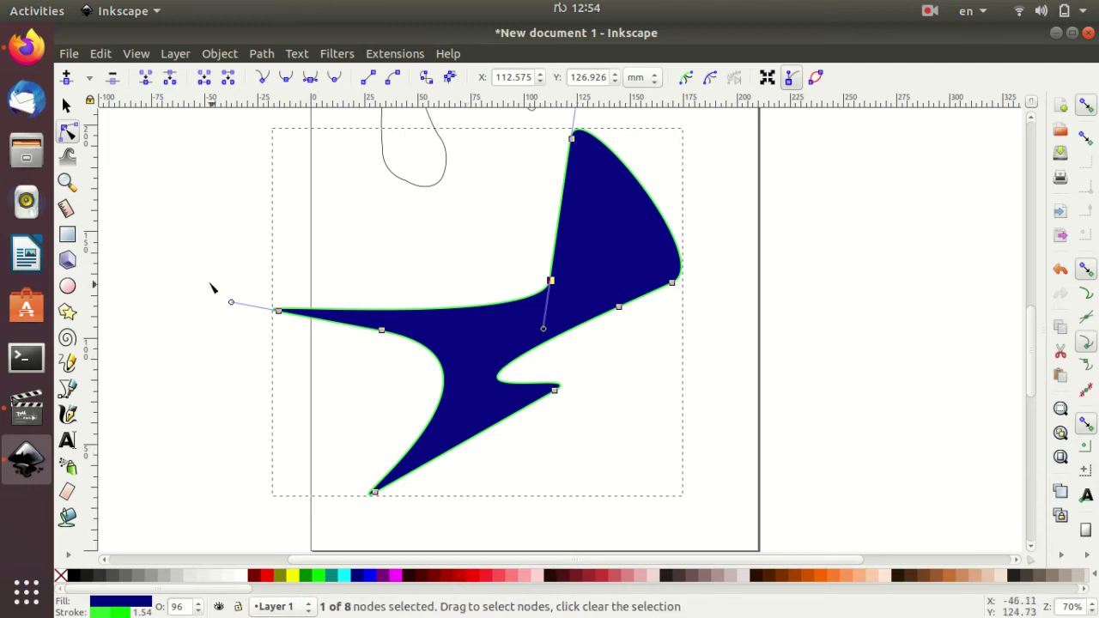
left_click(278, 311)
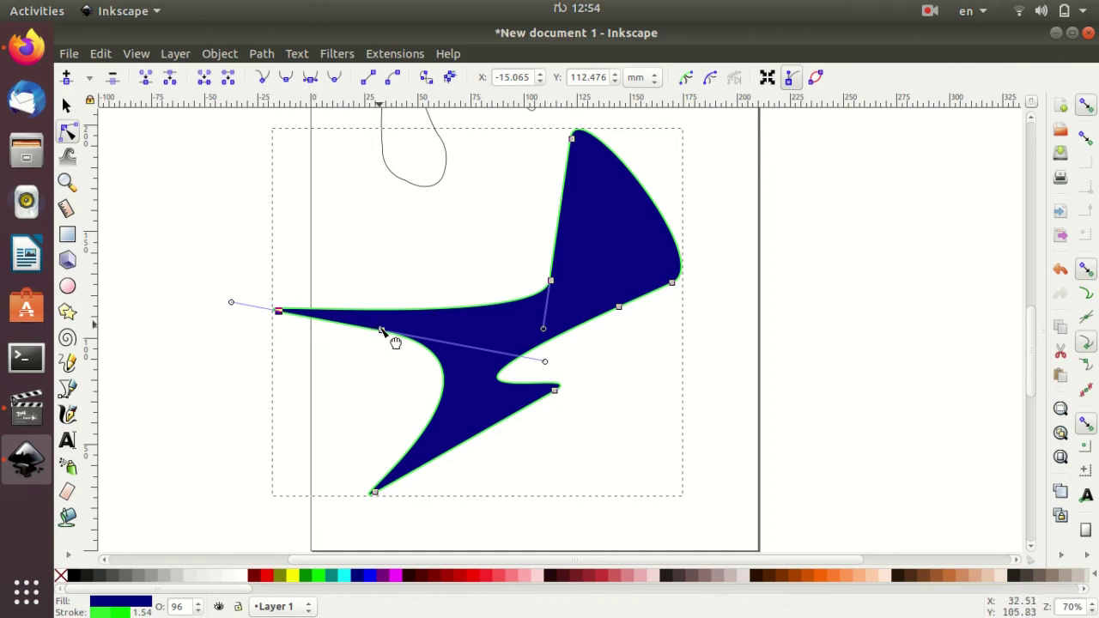
mouse_move(544, 361)
left_mouse_down()
mouse_move(417, 400)
mouse_move(388, 333)
mouse_move(332, 351)
mouse_move(255, 348)
mouse_move(241, 270)
mouse_move(307, 295)
mouse_move(295, 316)
mouse_move(283, 314)
left_mouse_up()
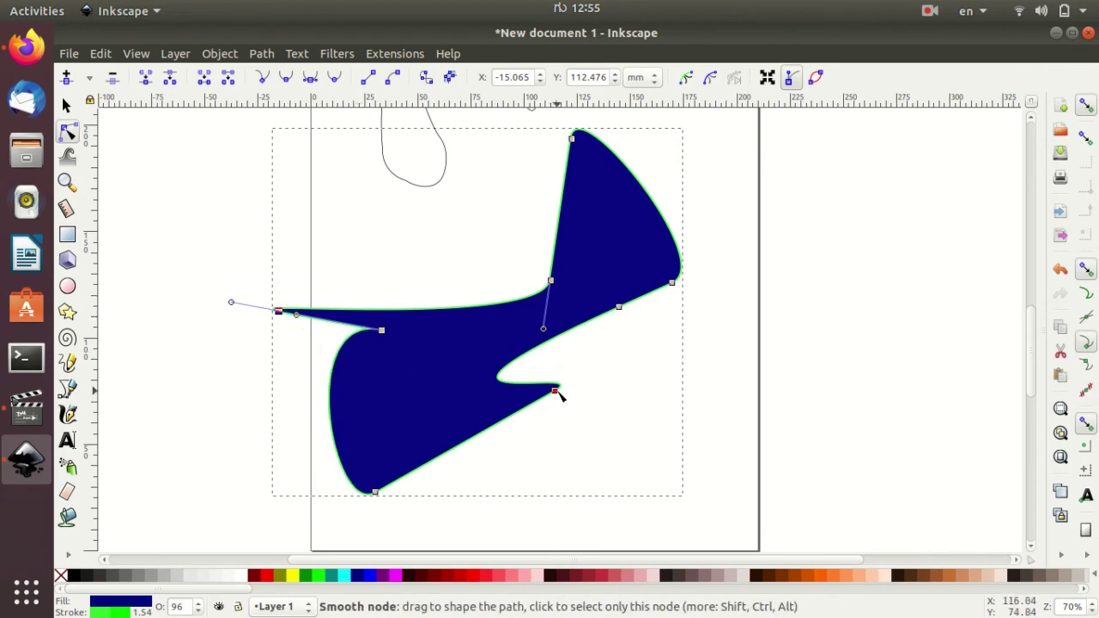
left_click(554, 391)
mouse_move(596, 368)
left_mouse_down()
mouse_move(603, 381)
mouse_move(605, 358)
left_mouse_up()
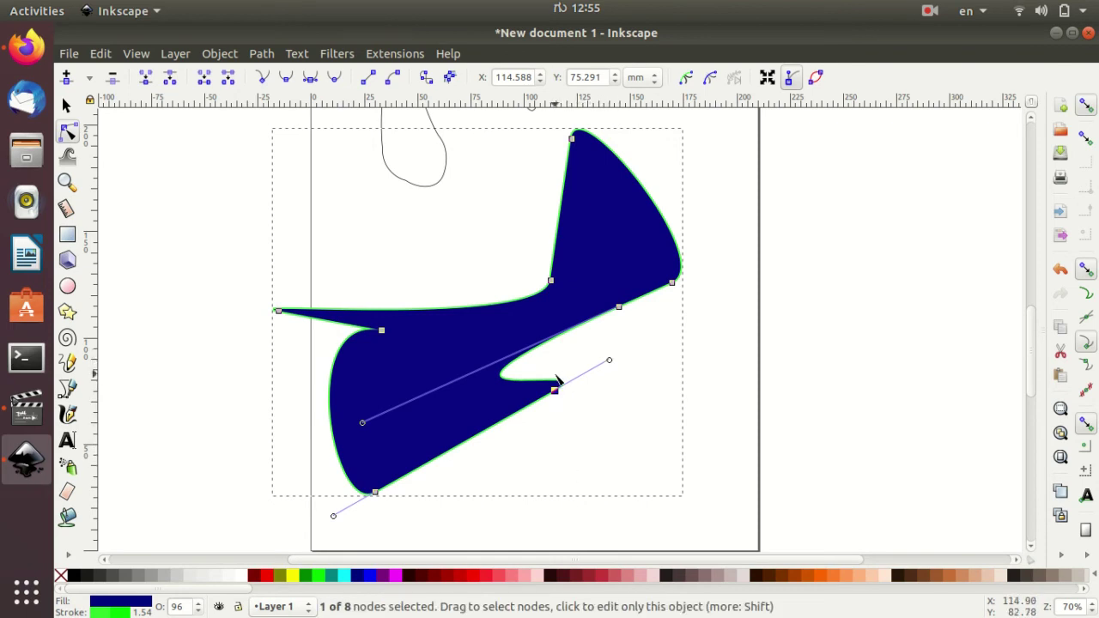
scroll(621, 409, "up", 4)
scroll(626, 397, "down", 4)
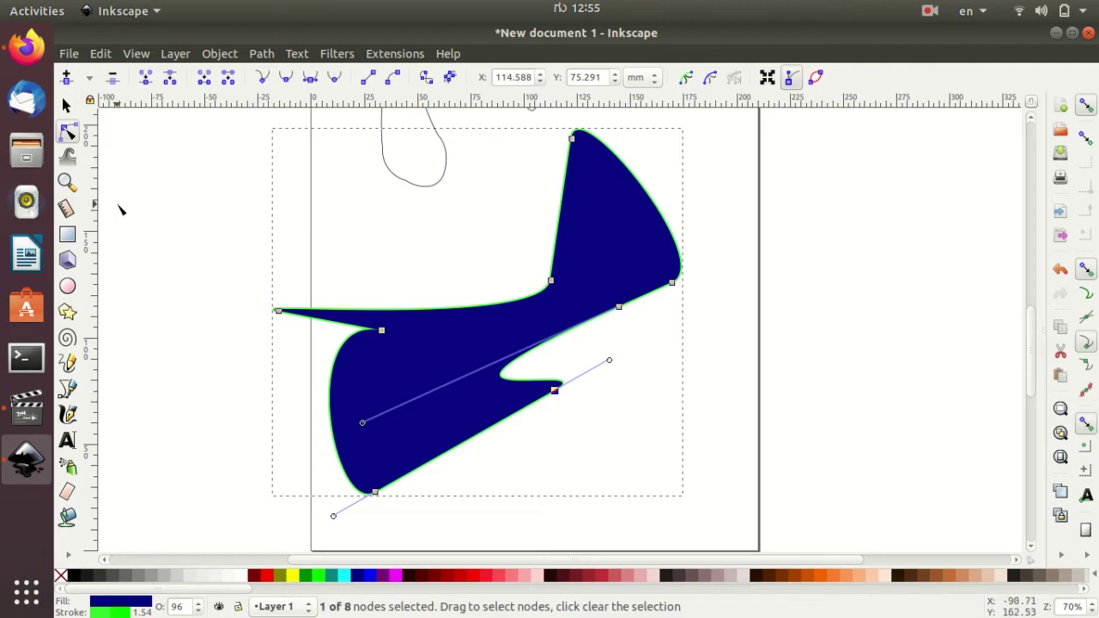
left_click(68, 312)
Step: Draw an 11-pointed navy star right of the page and convert it to a path
left_click_drag(859, 284, 905, 388)
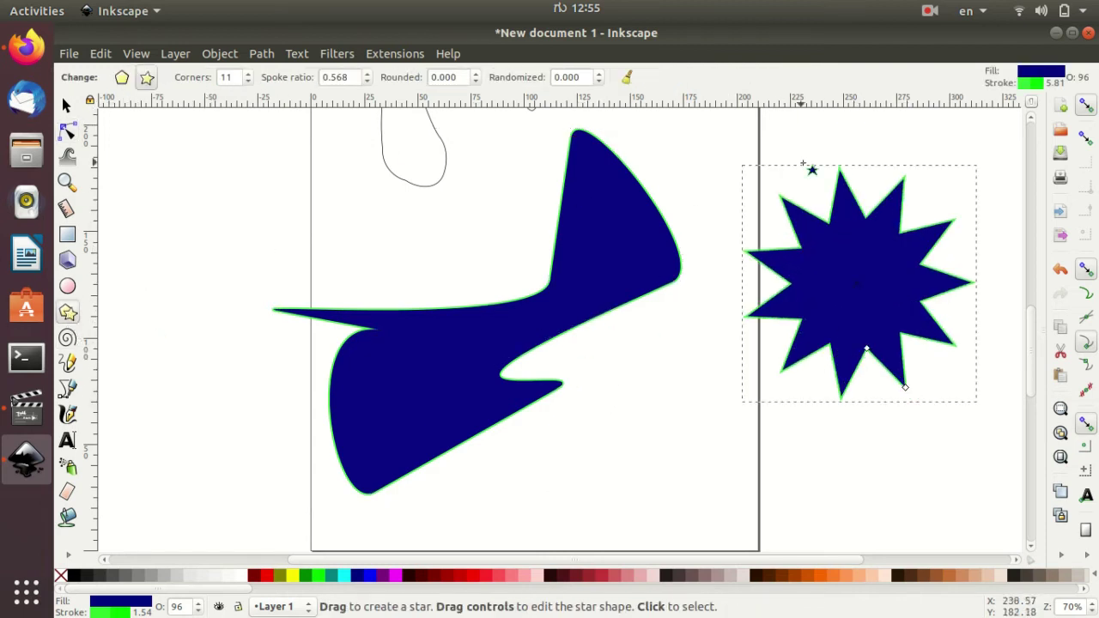
left_click(258, 53)
left_click(275, 74)
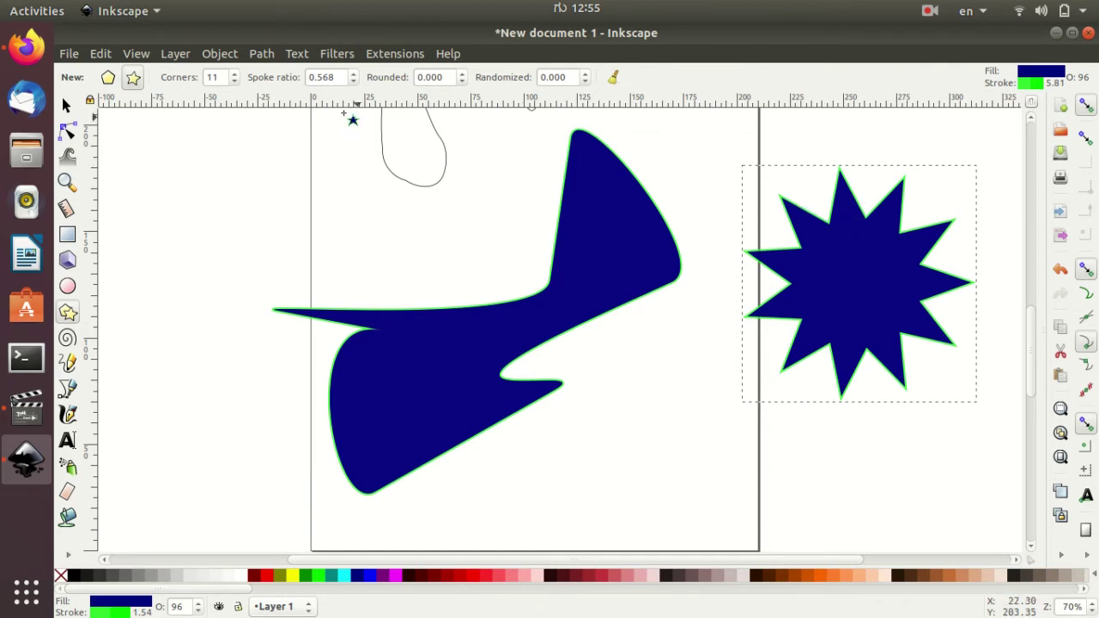
left_click(66, 104)
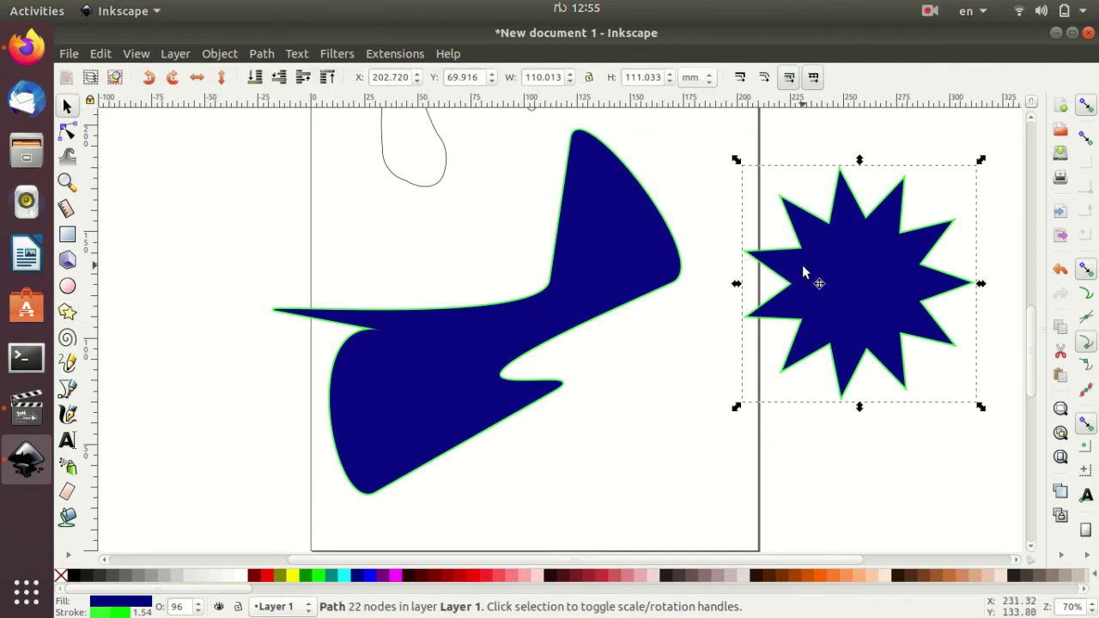
left_click(262, 53)
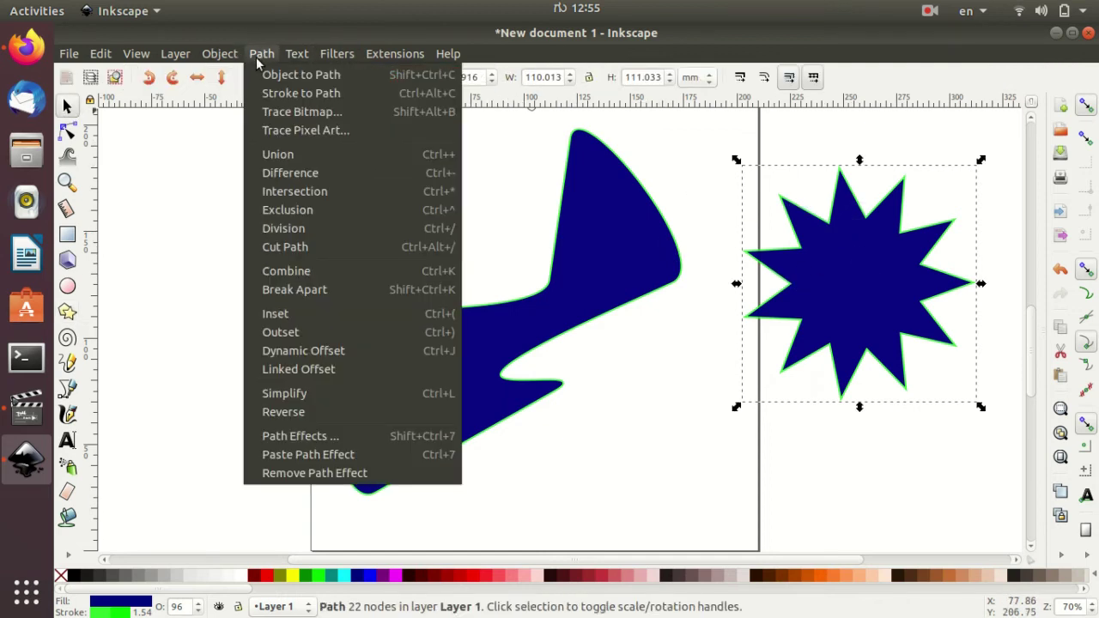
left_click(273, 74)
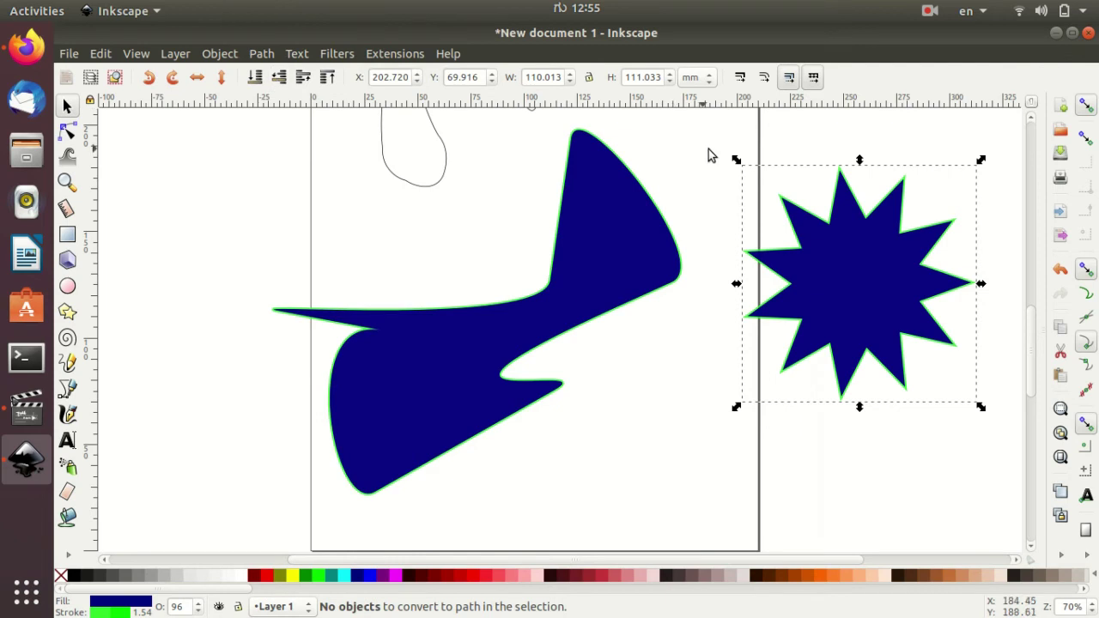
Step: Drag the star's inner nodes up and outward into an irregular, criss-crossing jagged outline
double_click(850, 242)
left_click_drag(830, 227, 790, 133)
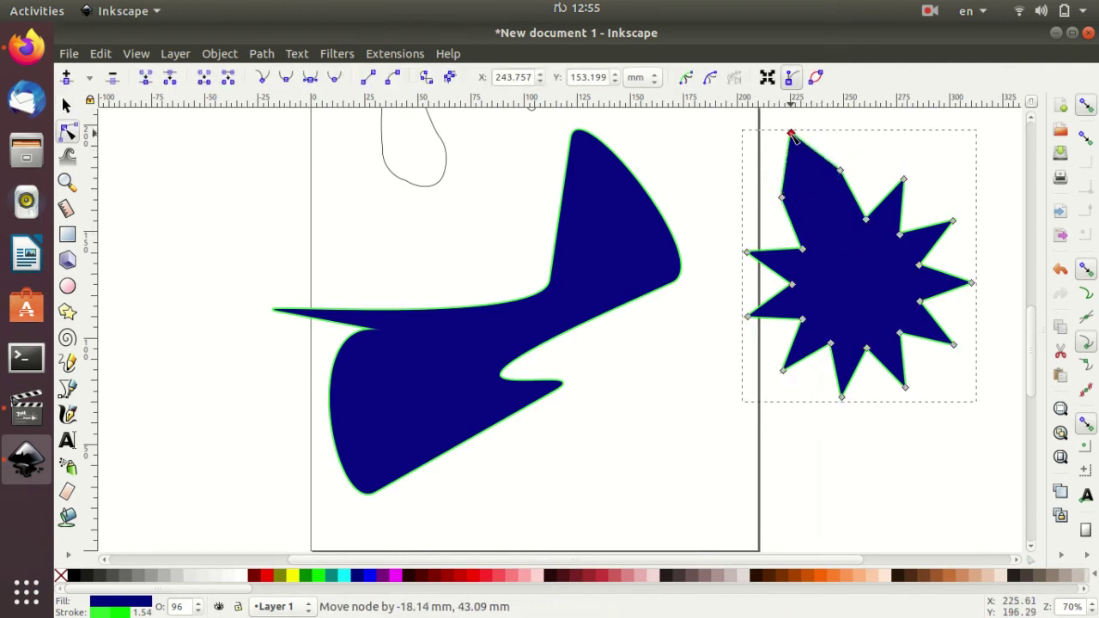
left_click_drag(862, 216, 883, 135)
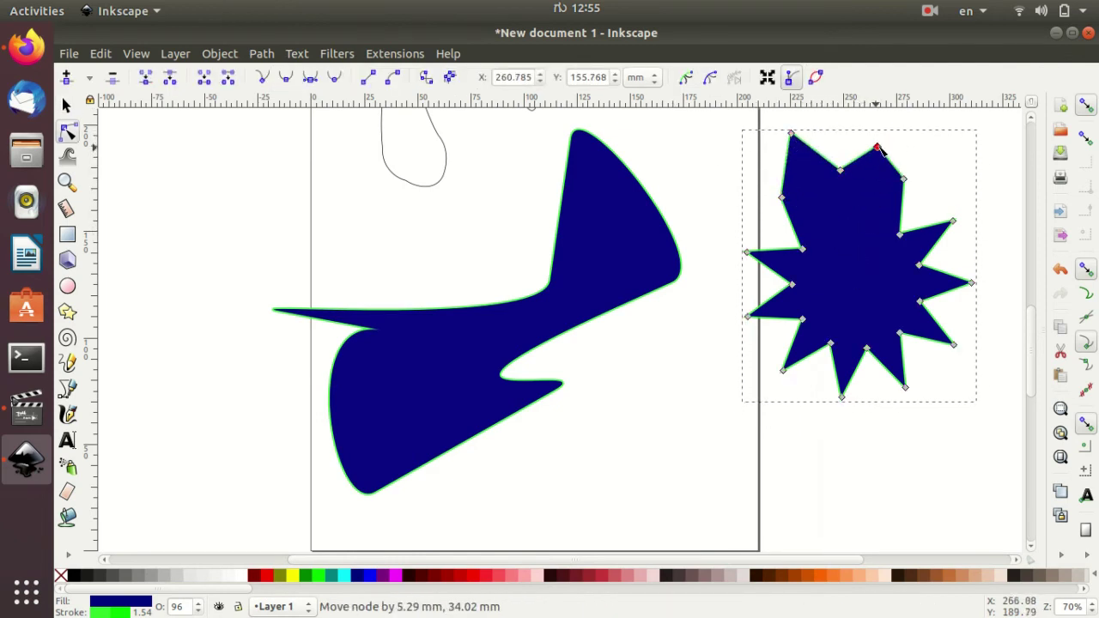
left_click_drag(901, 235, 948, 155)
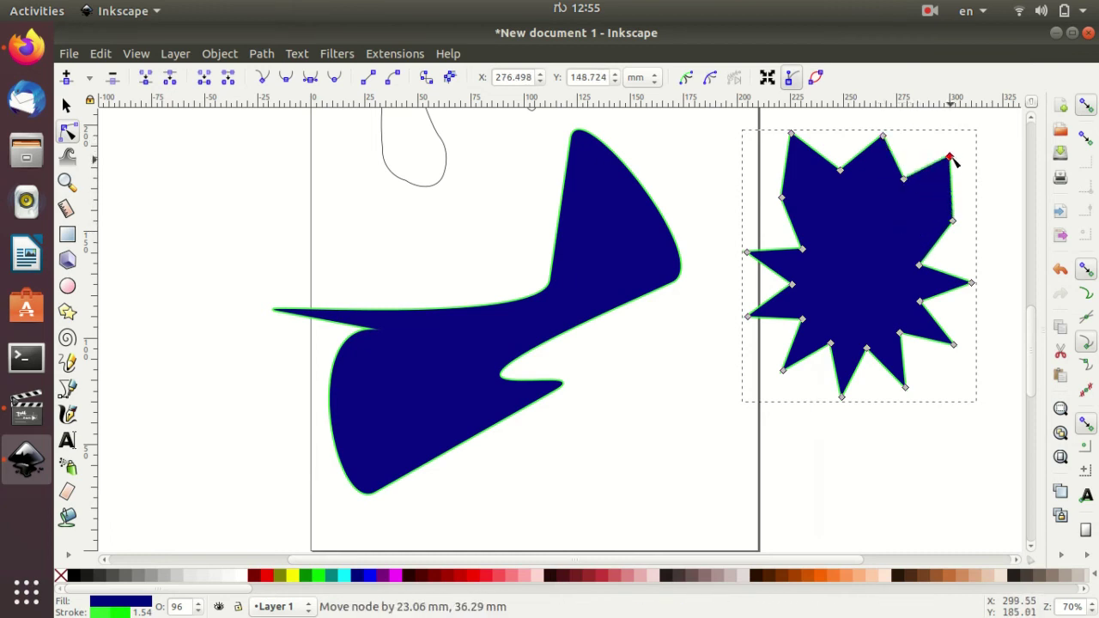
left_click_drag(807, 246, 896, 220)
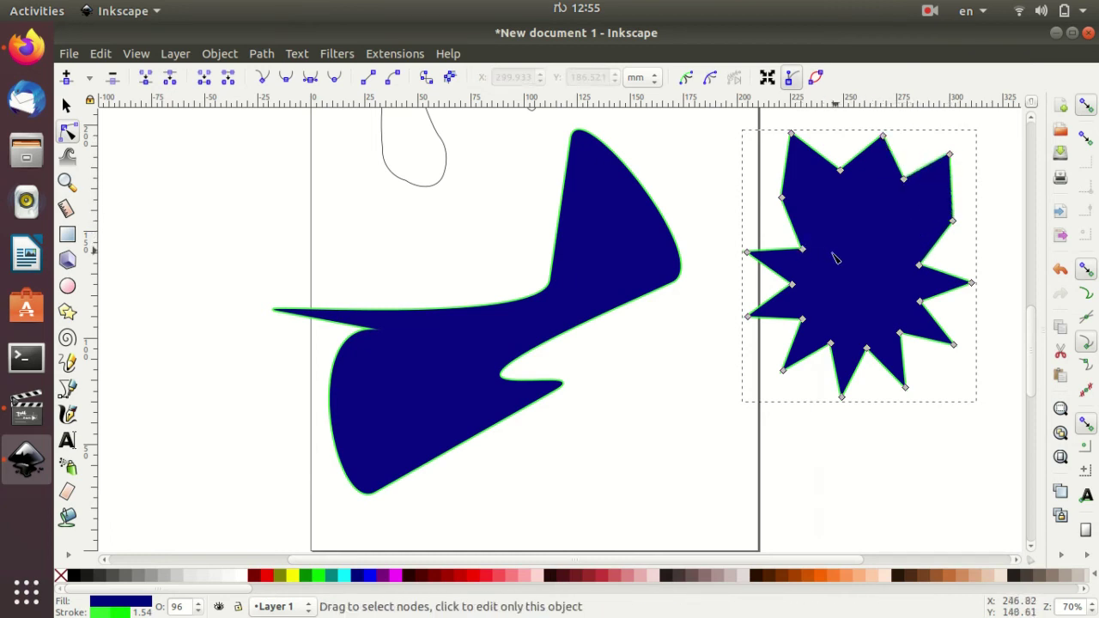
mouse_move(807, 254)
left_mouse_down()
mouse_move(878, 266)
mouse_move(837, 314)
mouse_move(810, 229)
left_mouse_up()
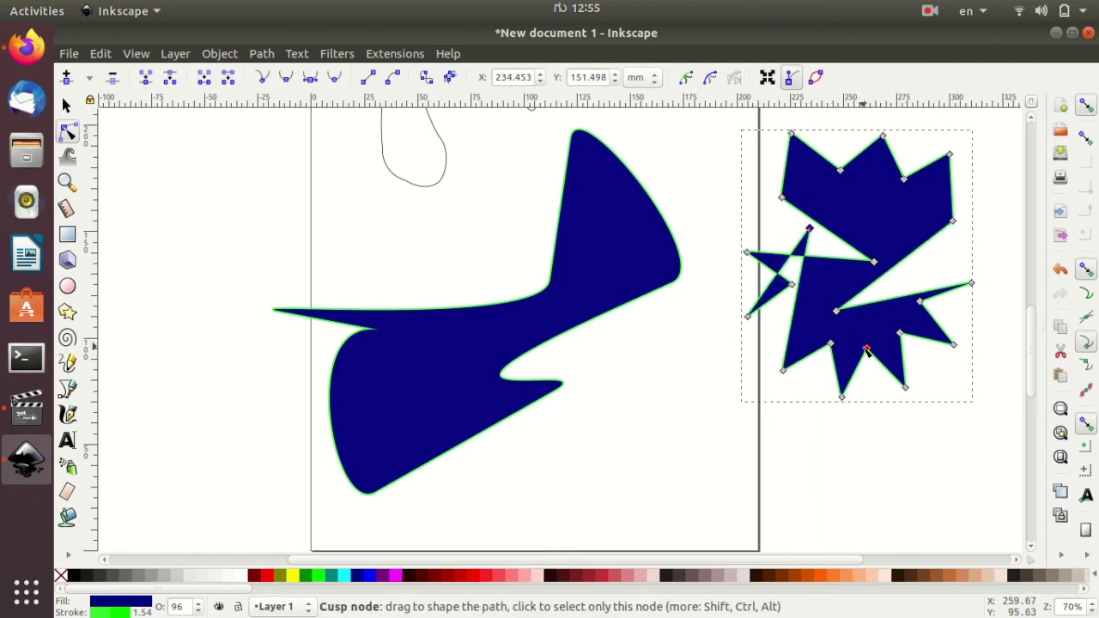
left_click_drag(871, 346, 816, 282)
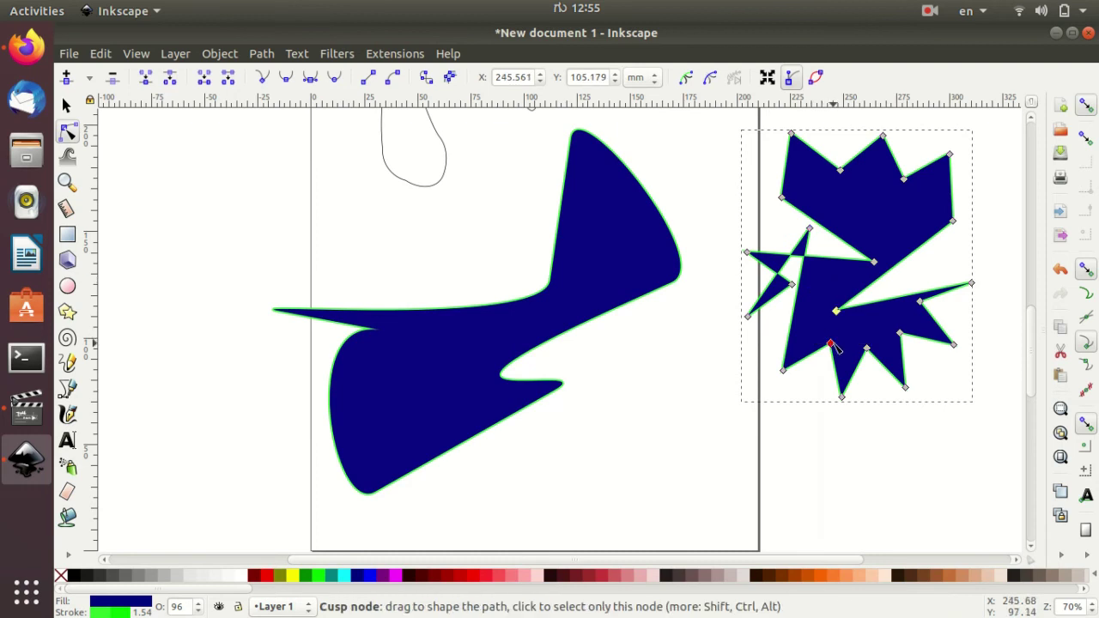
left_click_drag(832, 343, 828, 258)
scroll(745, 361, "up", 5)
Step: Draw a freehand scribble at the page's upper right and a straight line over the blue shape
scroll(745, 361, "up", 1)
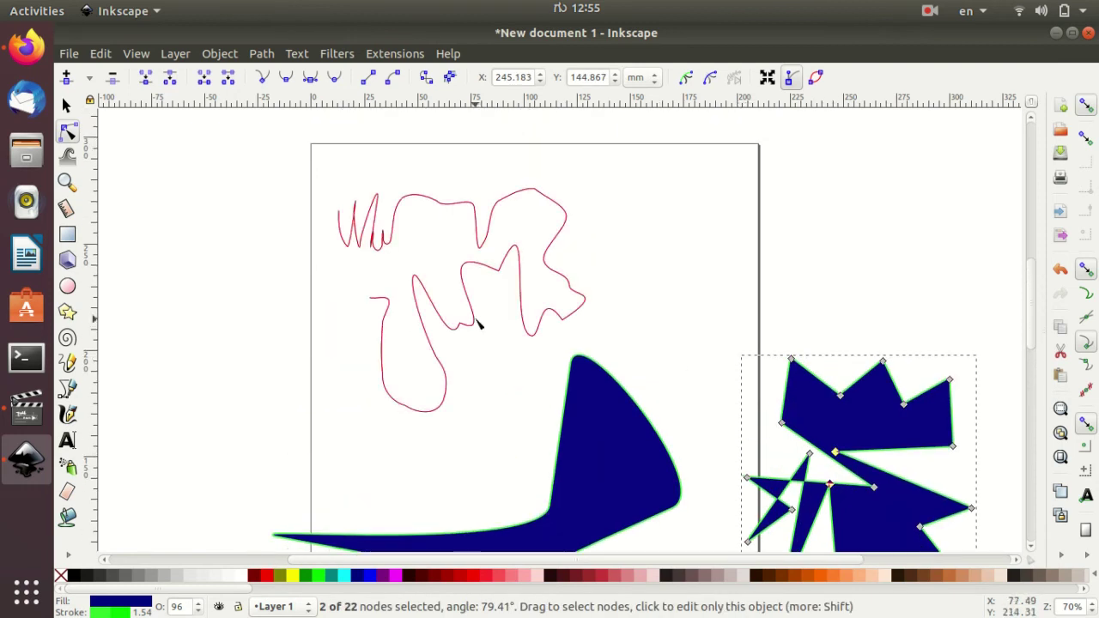
left_click(478, 321)
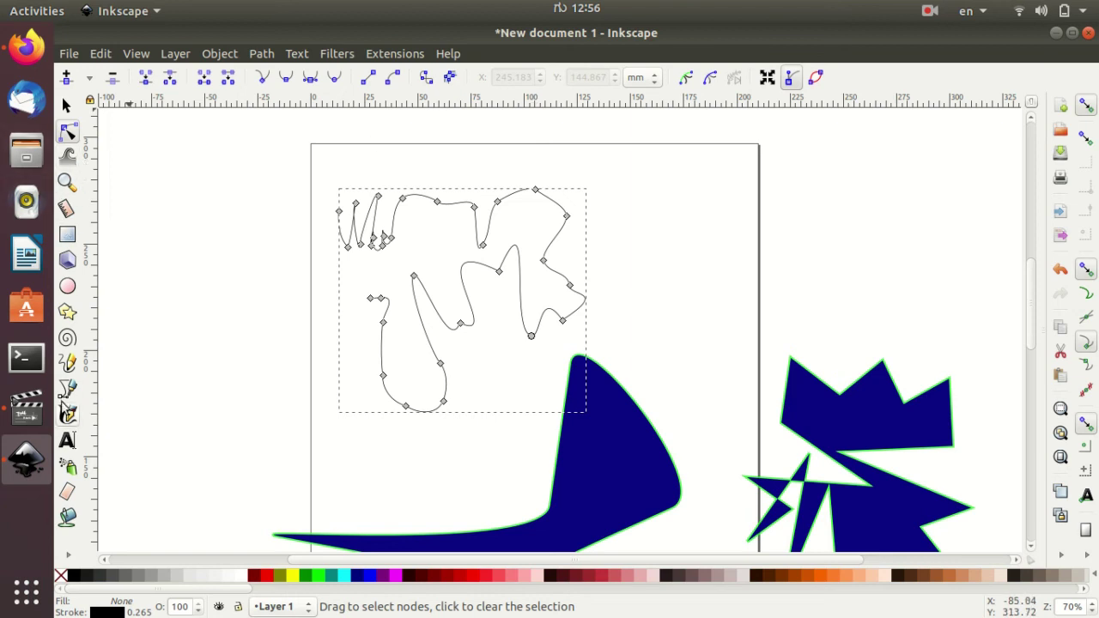
left_click(69, 369)
mouse_move(622, 234)
left_mouse_down()
mouse_move(736, 253)
mouse_move(986, 247)
left_mouse_up()
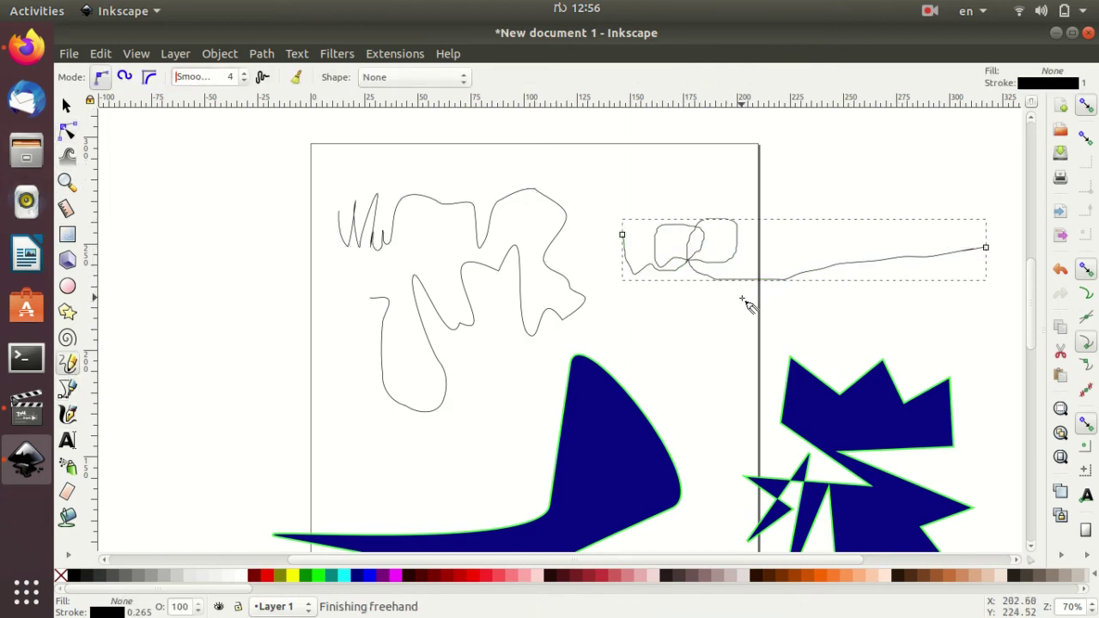
left_click(713, 320)
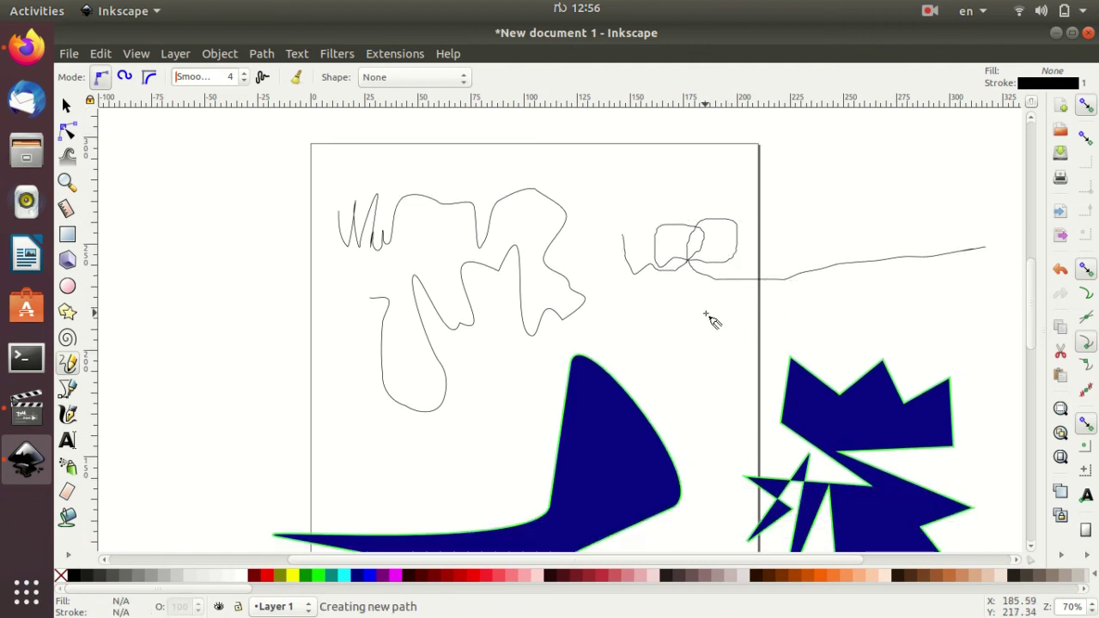
left_click_drag(713, 320, 713, 320)
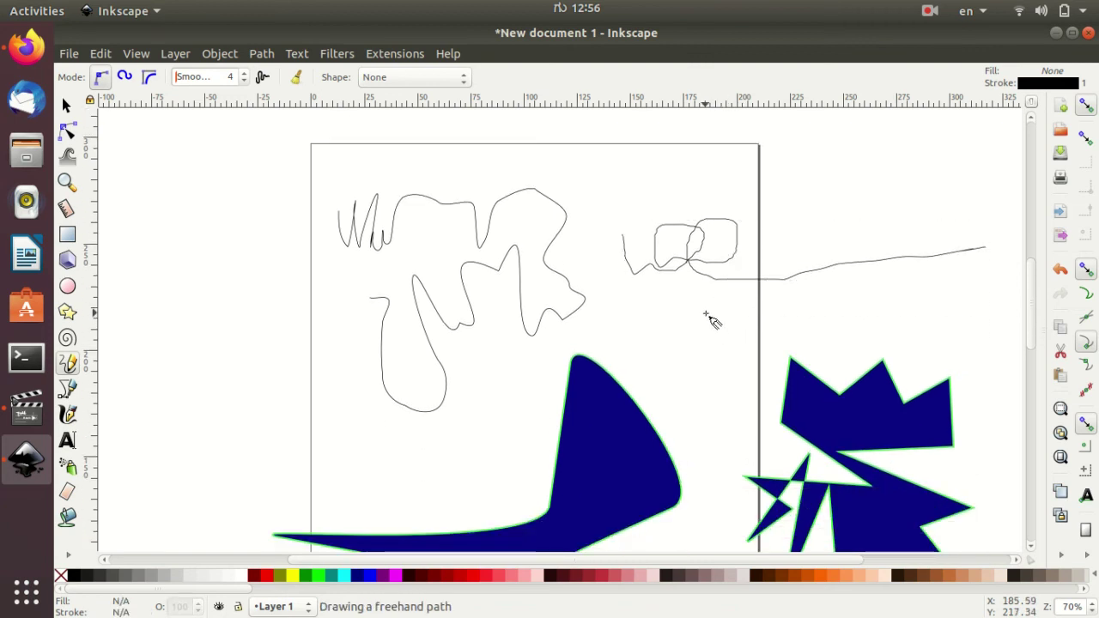
scroll(713, 320, "down", 4)
left_click(605, 329)
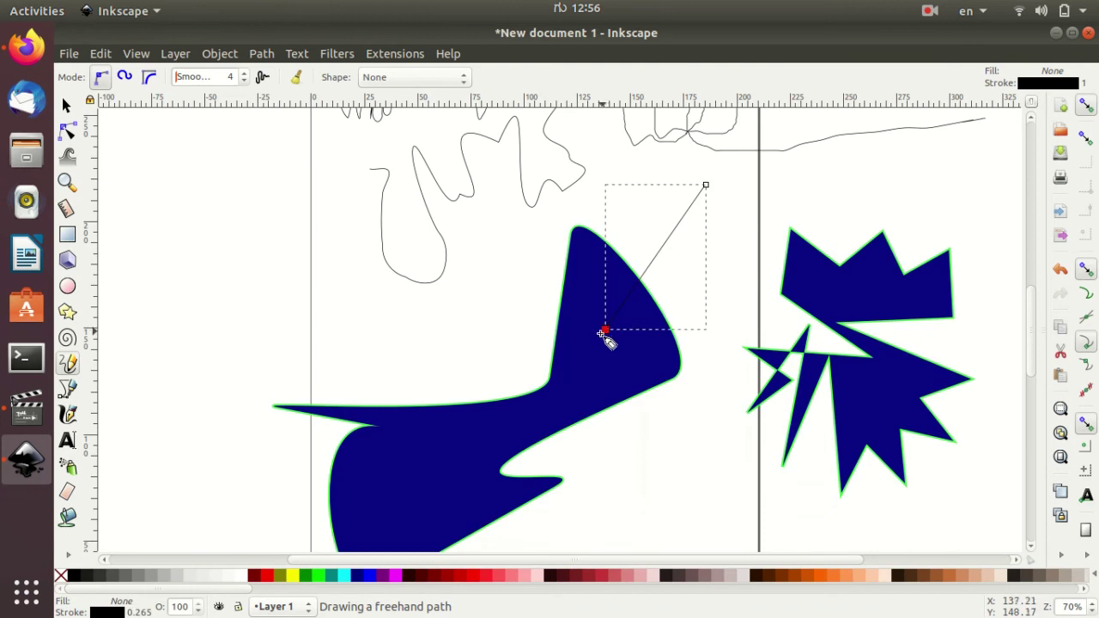
Step: Delete the straight line, the large dark blue shape and the jagged star
left_click(67, 105)
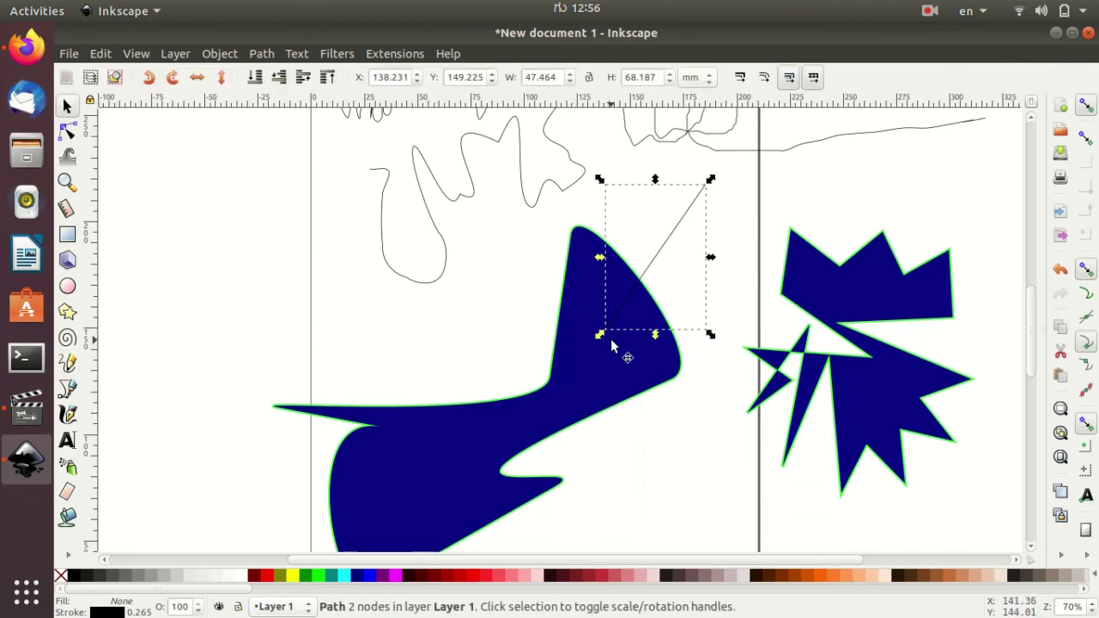
key("Delete")
left_click(624, 363)
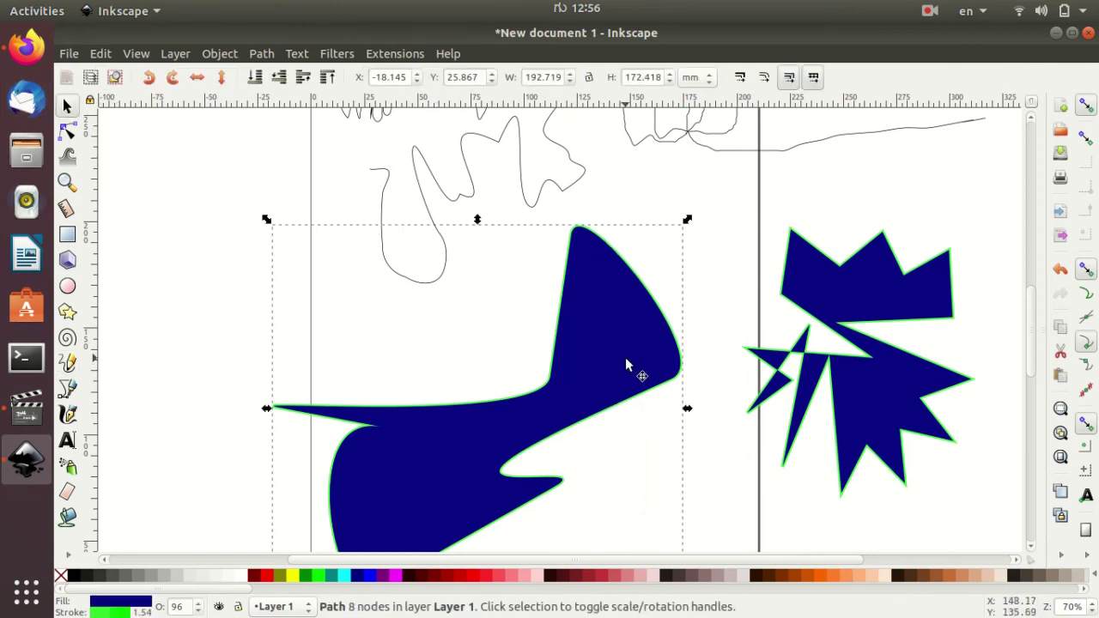
key("Delete")
left_click(825, 290)
key("Delete")
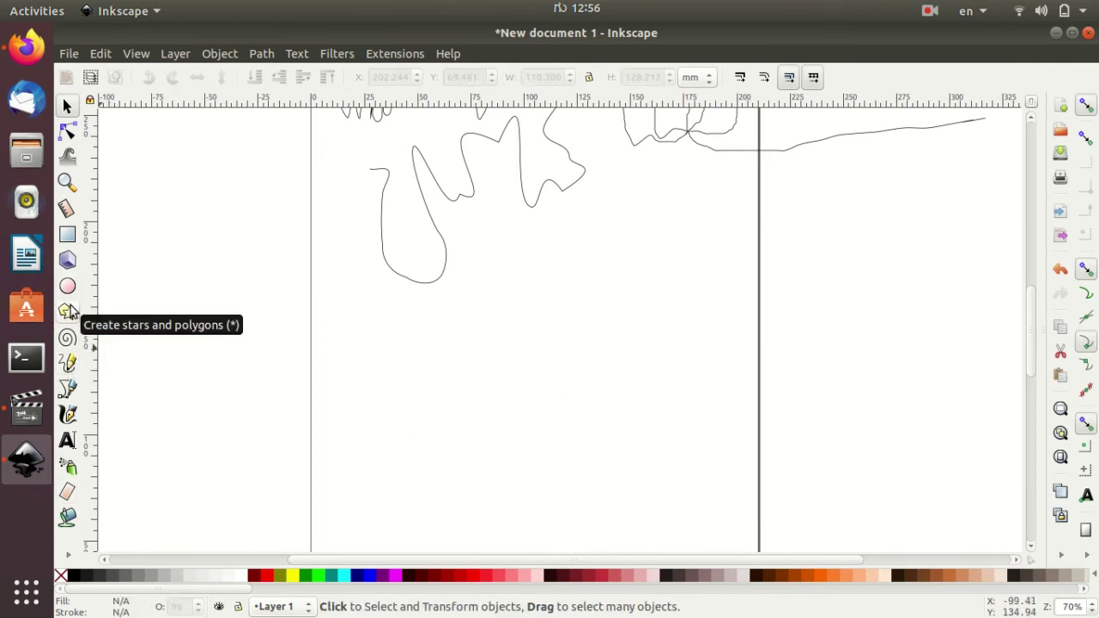
Step: Draw a rough freehand circle and simplify it twice to fewer, smoother nodes
left_click(68, 363)
mouse_move(400, 333)
left_mouse_down()
mouse_move(479, 354)
mouse_move(428, 320)
mouse_move(400, 332)
left_mouse_up()
left_click(68, 131)
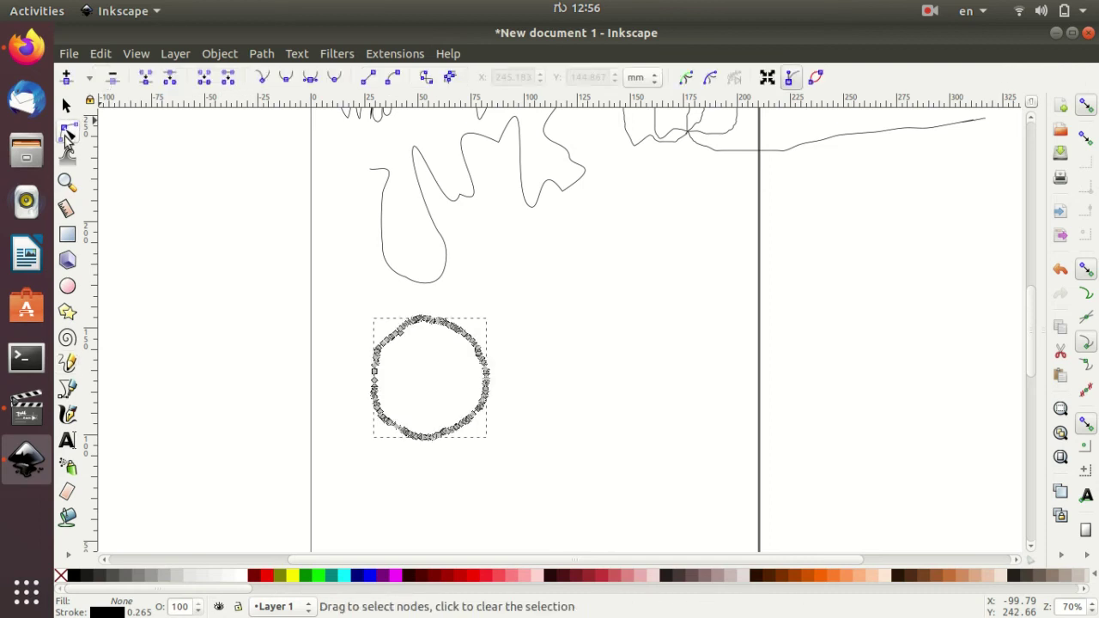
scroll(734, 447, "up", 2, "ctrl")
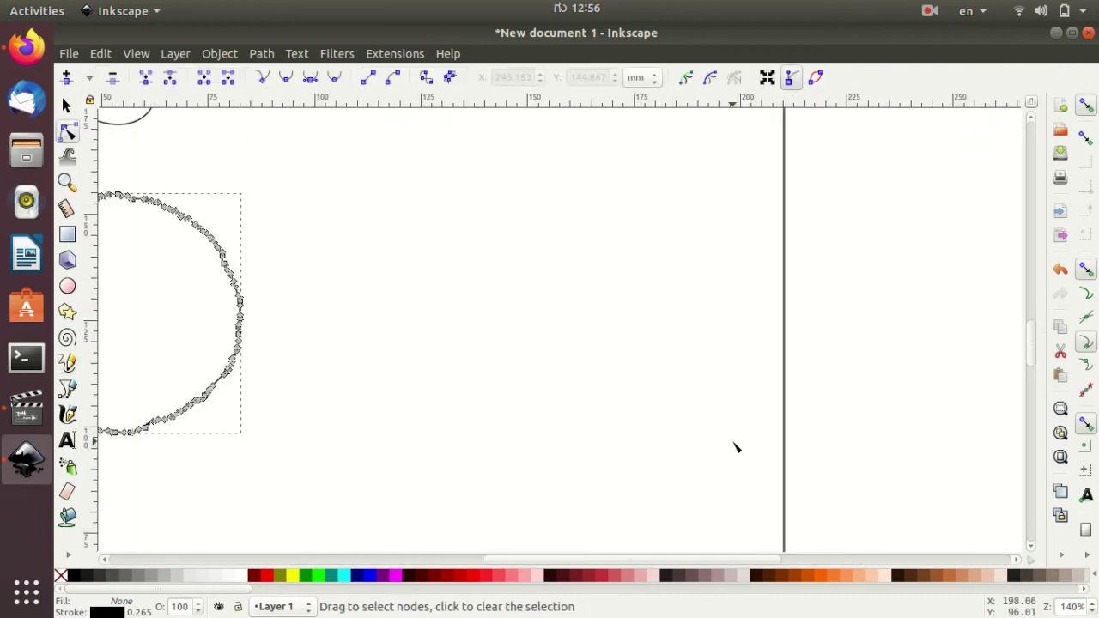
left_click_drag(737, 562, 556, 559)
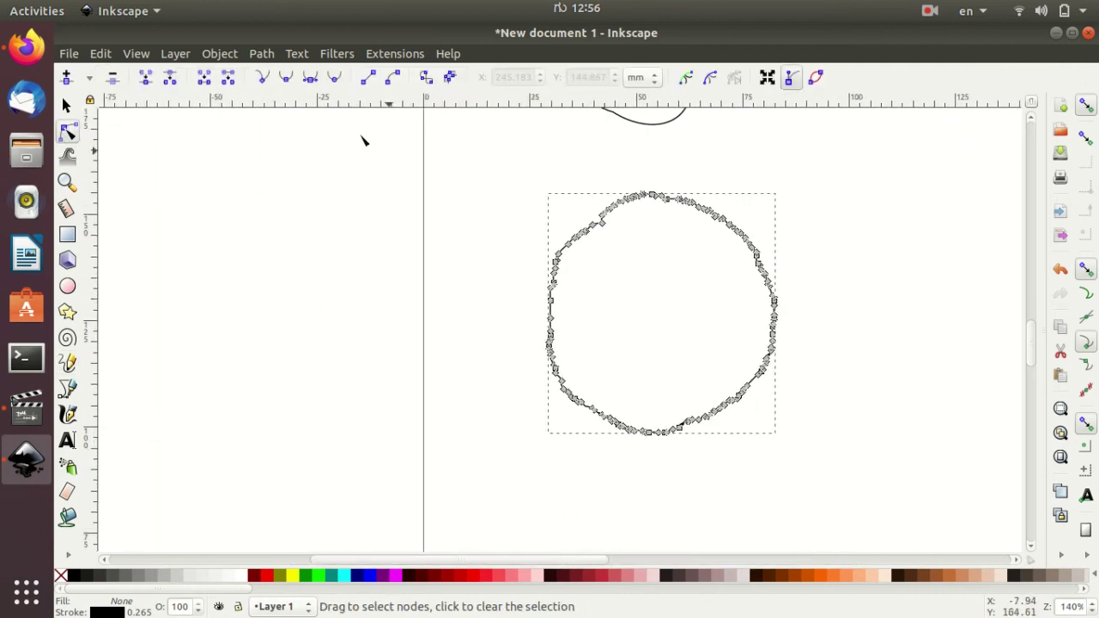
left_click(265, 54)
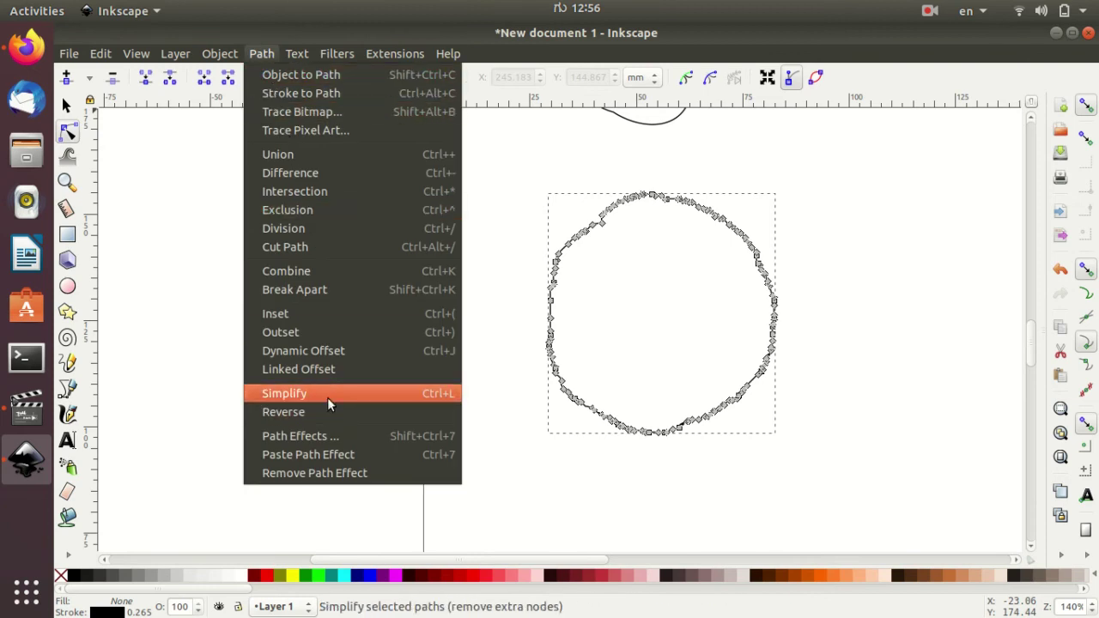
left_click(327, 398)
left_click(258, 56)
left_click(332, 393)
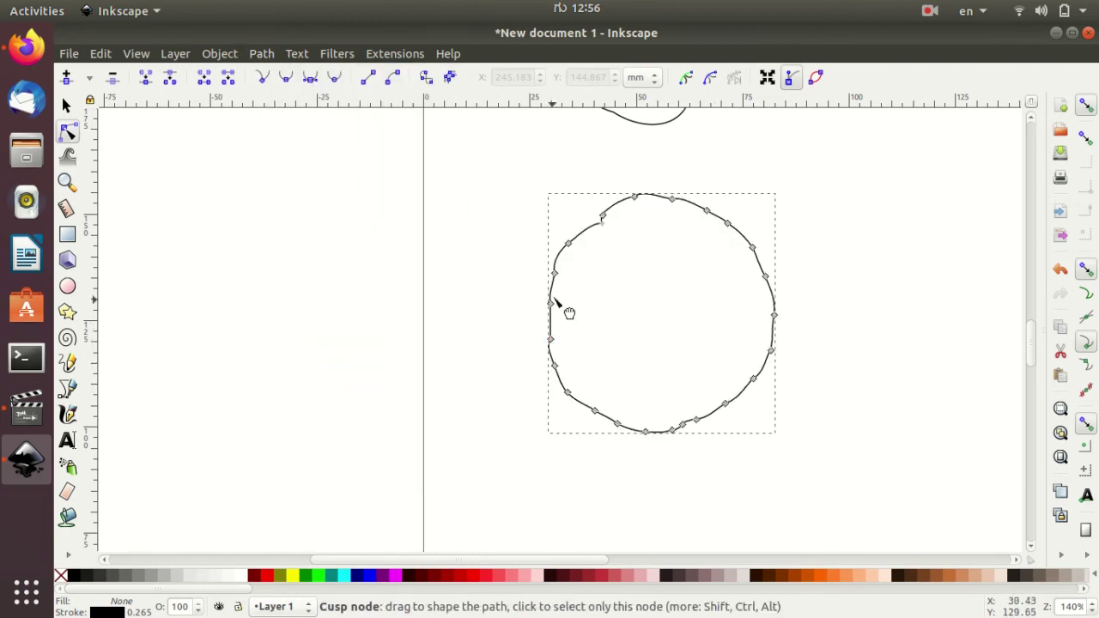
Step: Pull a top-left node of the circle up into a small hook
left_click_drag(602, 221, 571, 189)
mouse_move(569, 244)
left_mouse_down()
mouse_move(566, 212)
mouse_move(605, 197)
left_mouse_up()
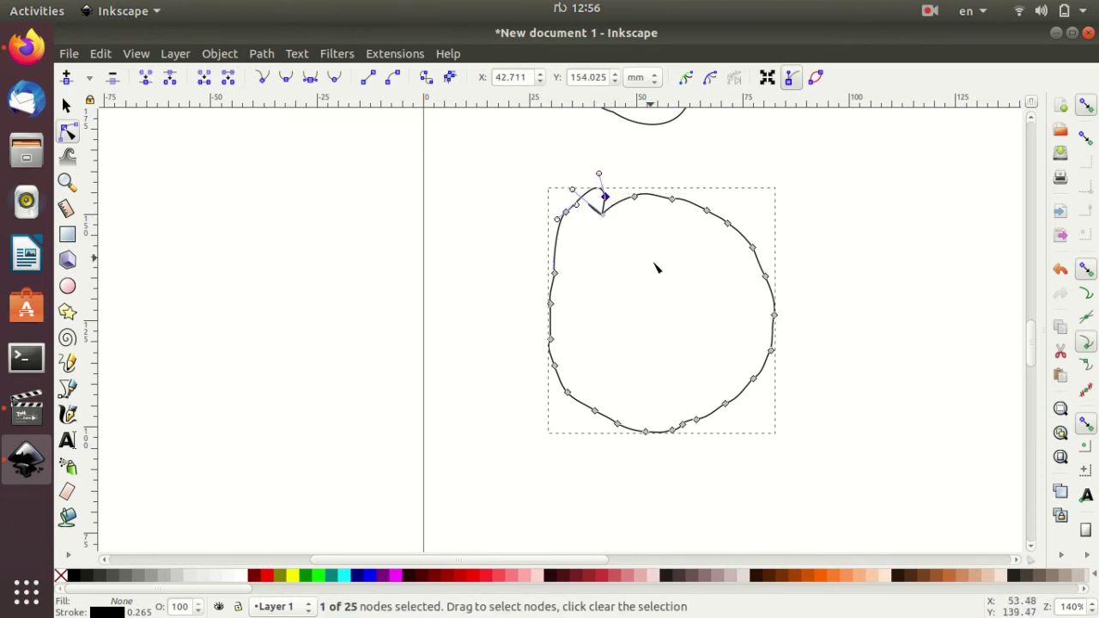
left_click(67, 287)
Step: Draw a red circle left of the freehand outline and adjust its height
mouse_move(202, 244)
left_mouse_down()
mouse_move(301, 281)
mouse_move(357, 389)
left_mouse_up()
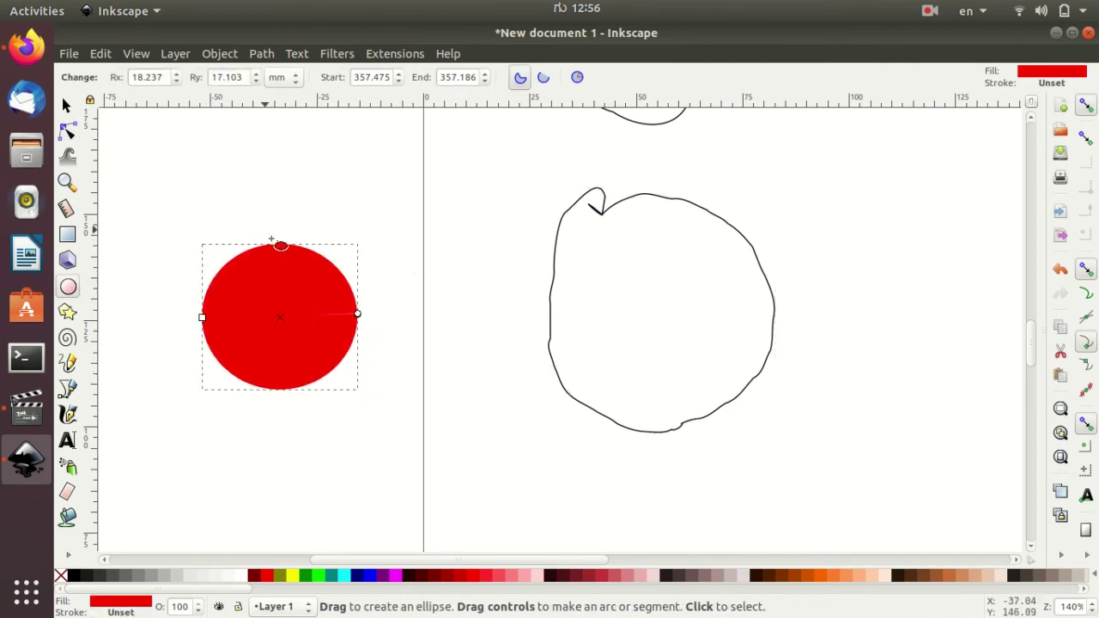
mouse_move(280, 246)
left_mouse_down()
mouse_move(282, 303)
mouse_move(280, 232)
left_mouse_up()
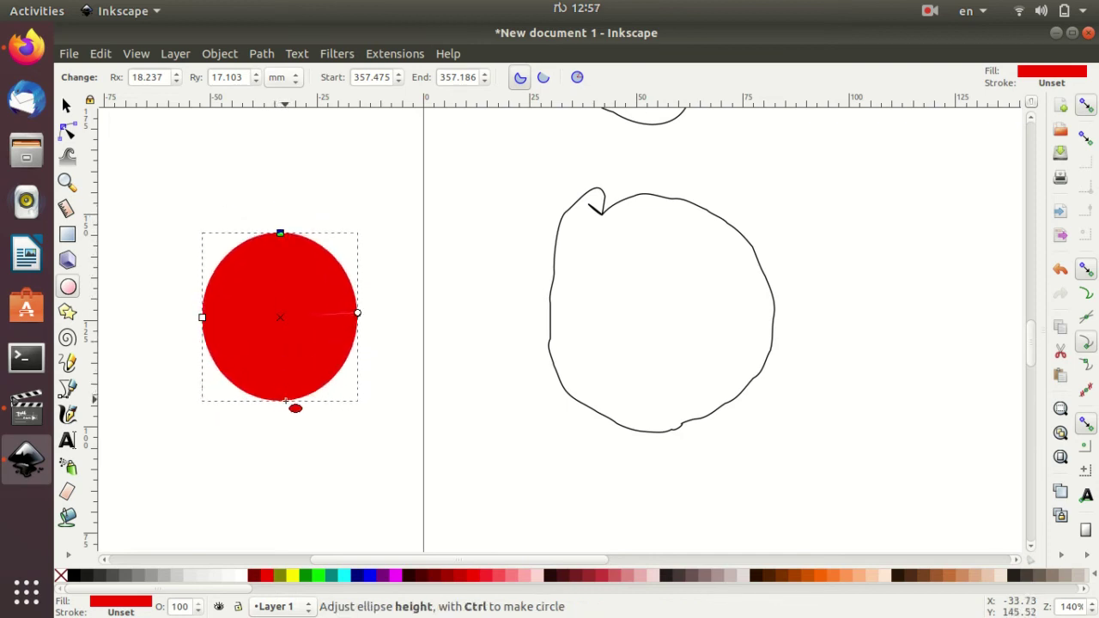
key("Escape")
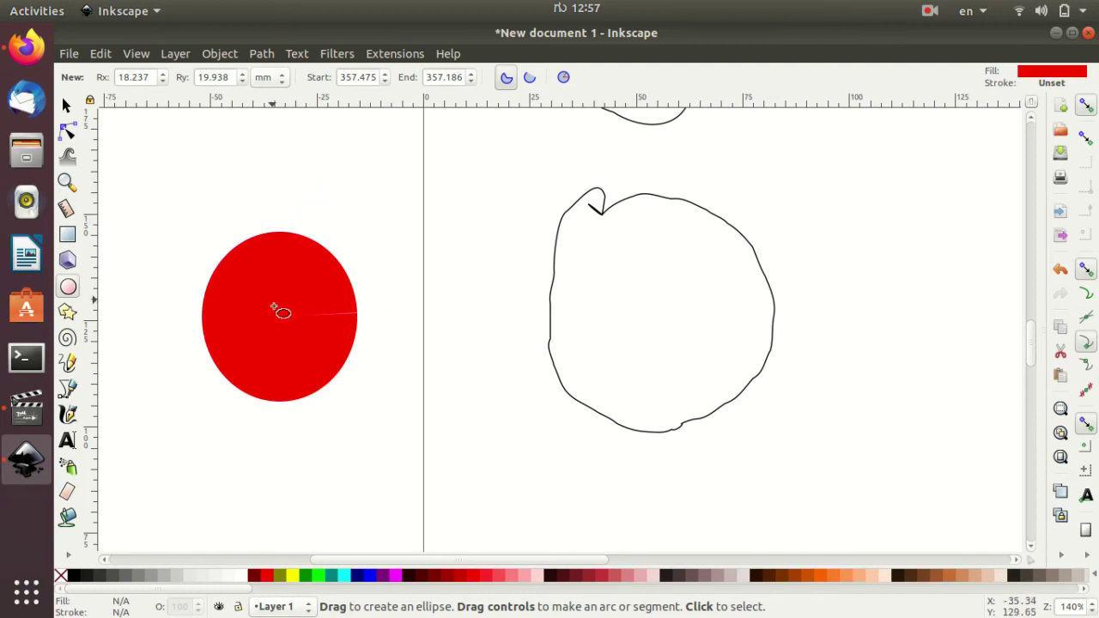
Step: Convert the red circle into a 6-node path and open it for node editing
left_click(274, 307)
left_click(67, 105)
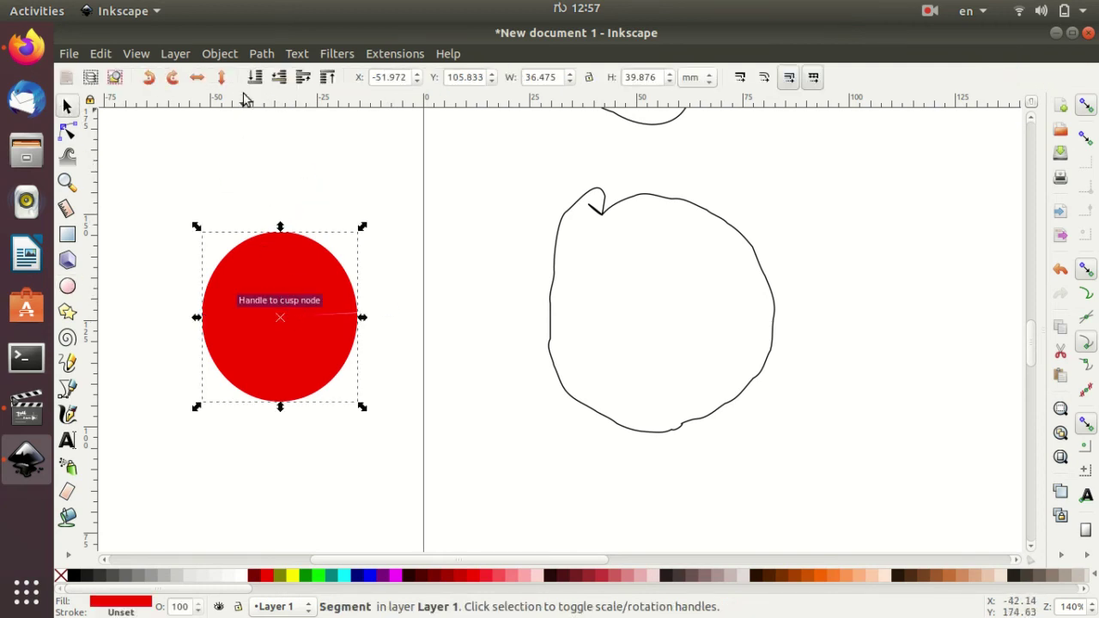
left_click(261, 53)
left_click(293, 74)
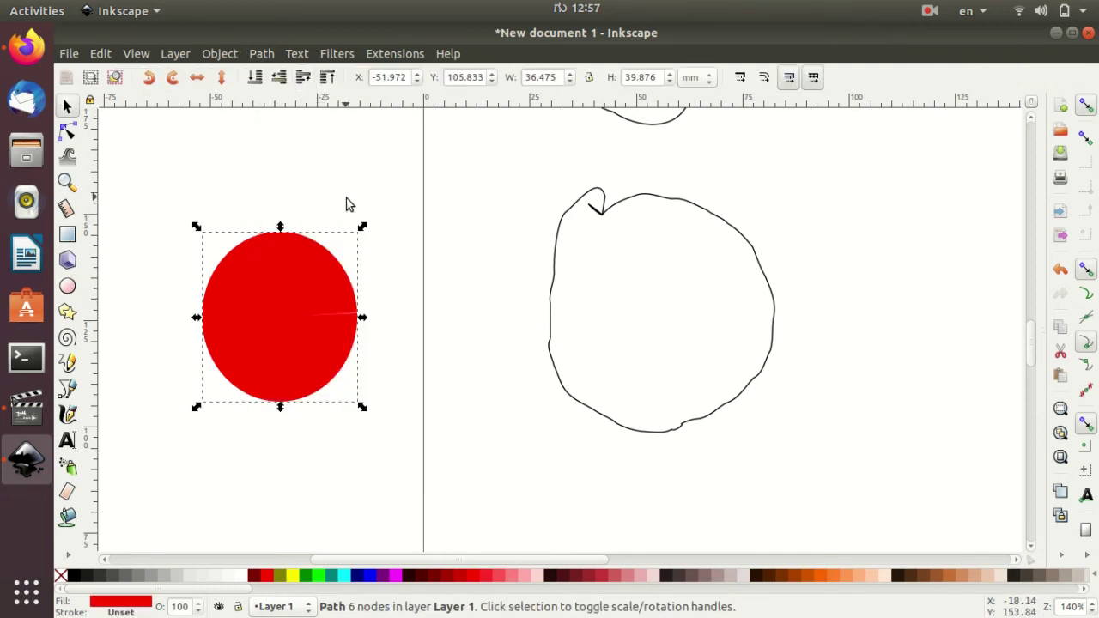
double_click(324, 270)
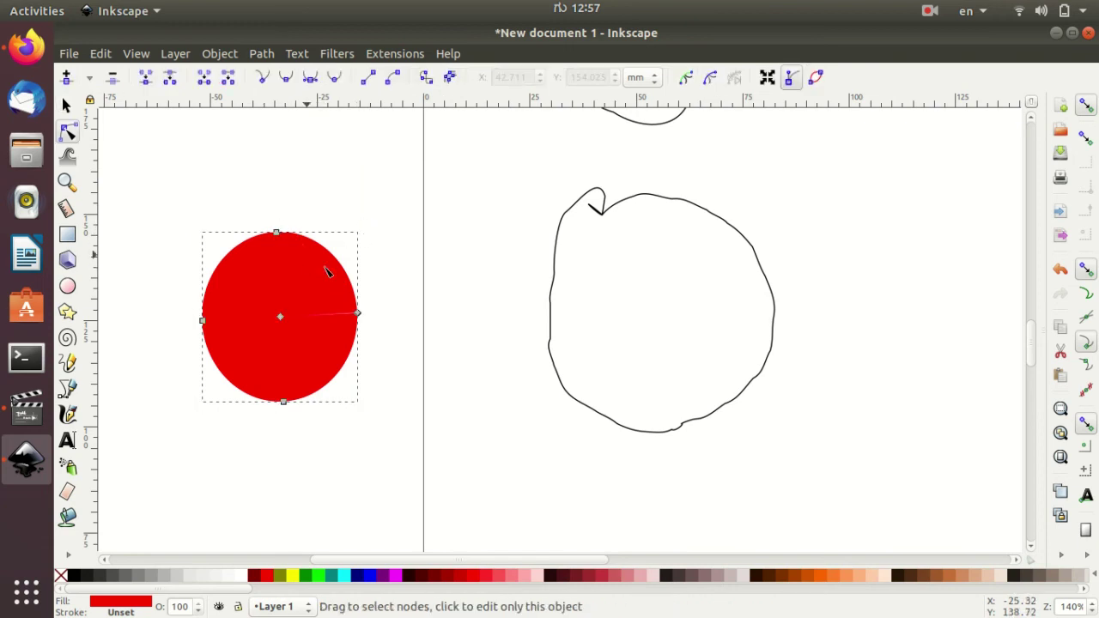
Step: Drag the red path's nodes to cut a right-side wedge, stretch top and bottom, and form a left spike
mouse_move(358, 314)
left_mouse_down()
mouse_move(386, 262)
mouse_move(400, 273)
left_mouse_up()
left_click_drag(359, 315, 410, 346)
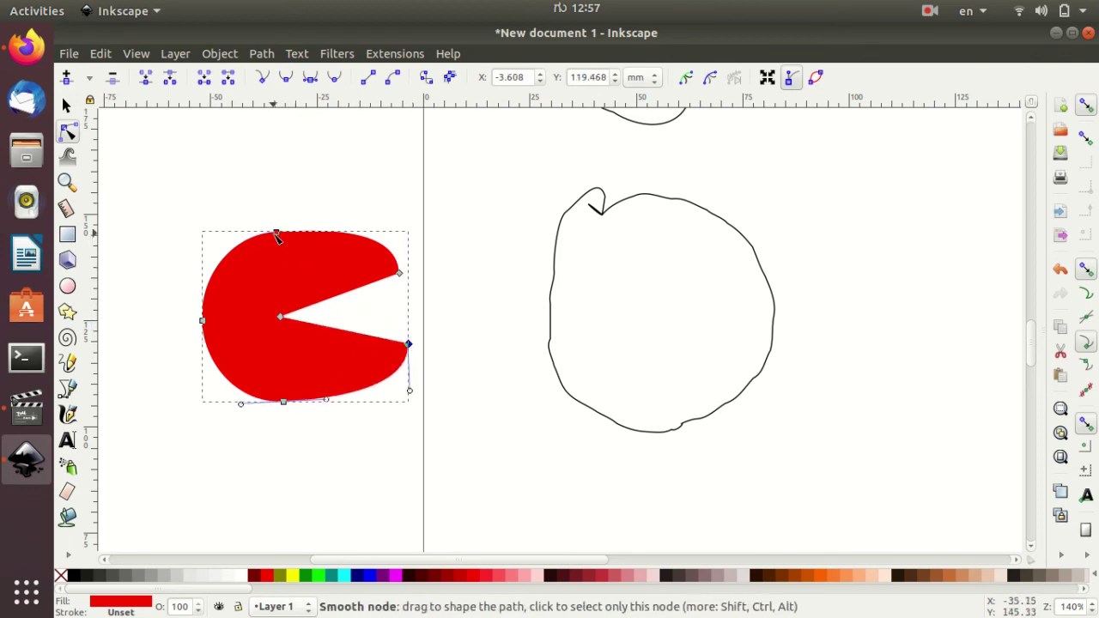
left_click_drag(276, 234, 305, 184)
left_click_drag(201, 320, 153, 302)
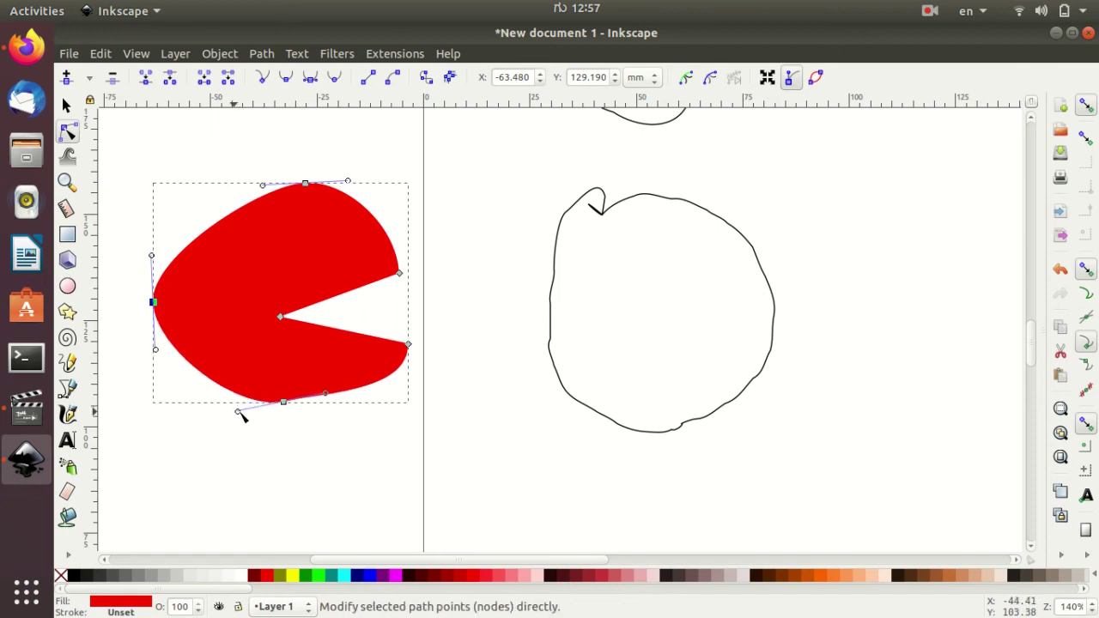
mouse_move(287, 405)
left_mouse_down()
mouse_move(298, 446)
mouse_move(257, 461)
left_mouse_up()
left_click_drag(309, 184, 269, 155)
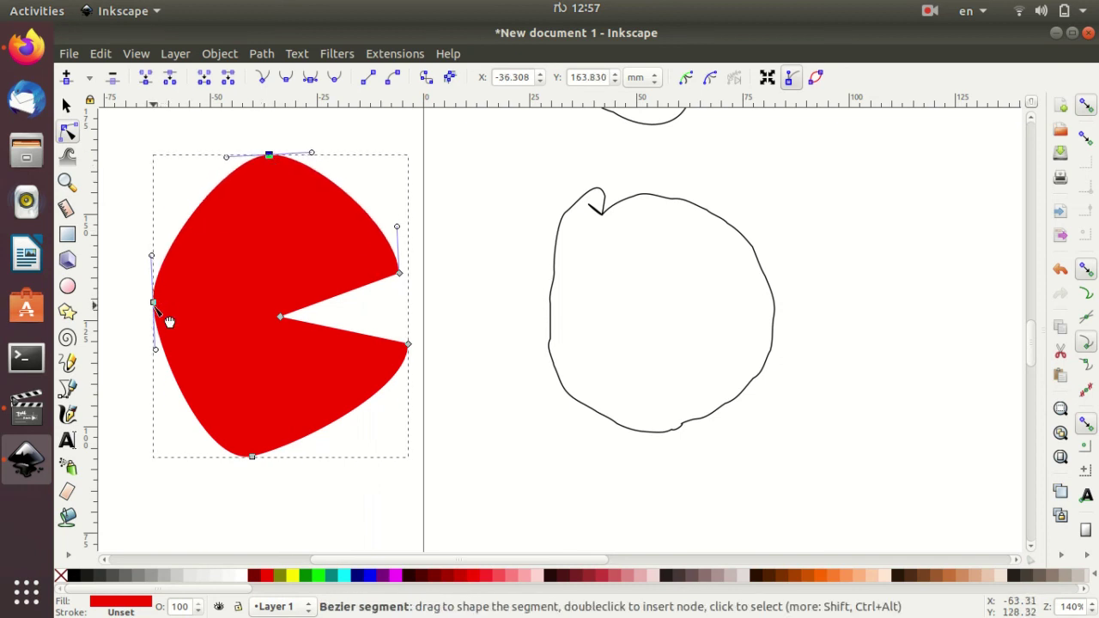
mouse_move(167, 319)
left_mouse_down()
mouse_move(174, 298)
mouse_move(168, 310)
left_mouse_up()
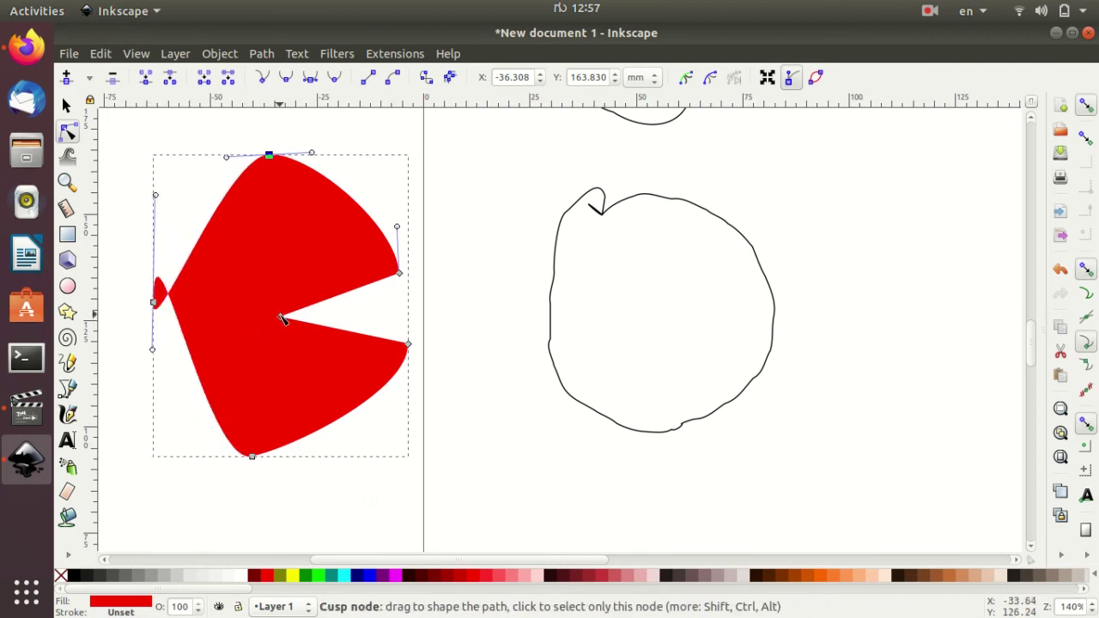
mouse_move(283, 319)
left_mouse_down()
mouse_move(293, 310)
mouse_move(283, 297)
left_mouse_up()
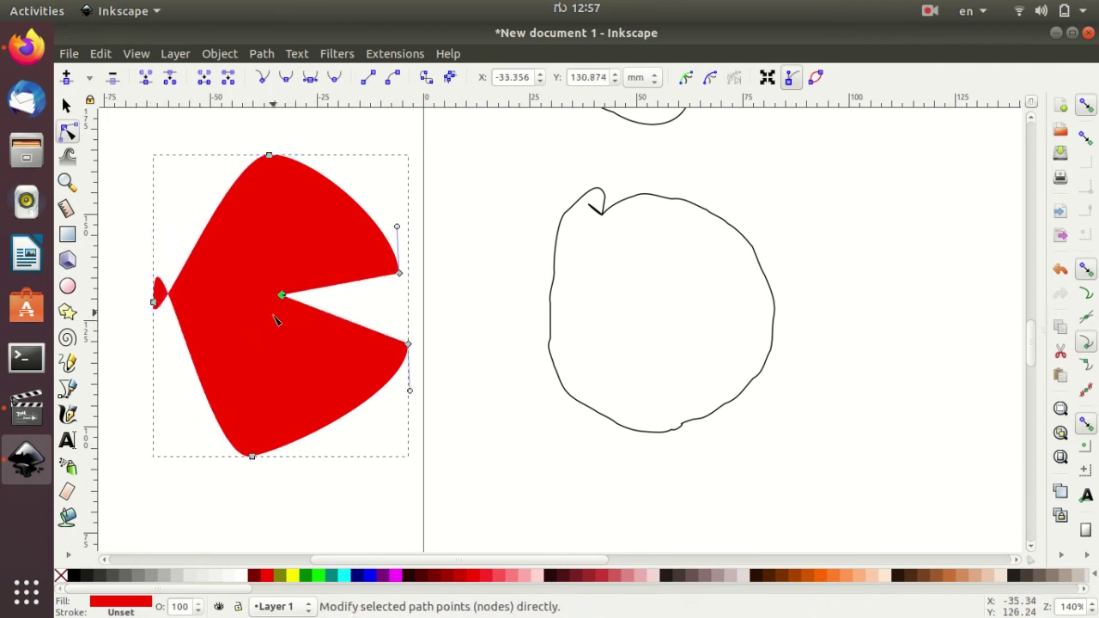
left_click_drag(252, 455, 240, 422)
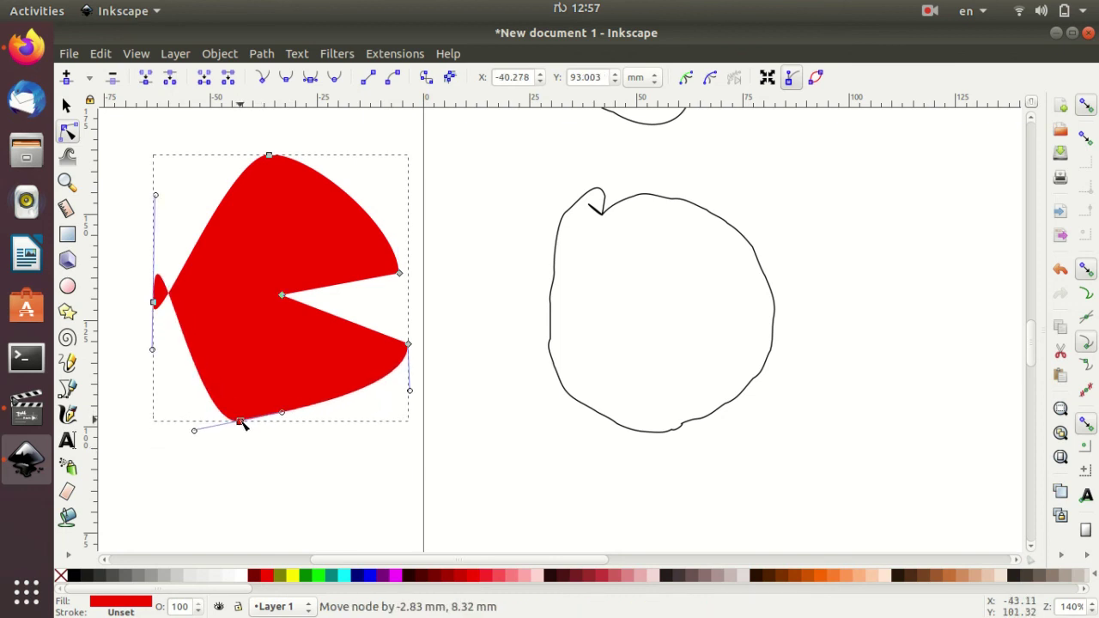
left_click(599, 471)
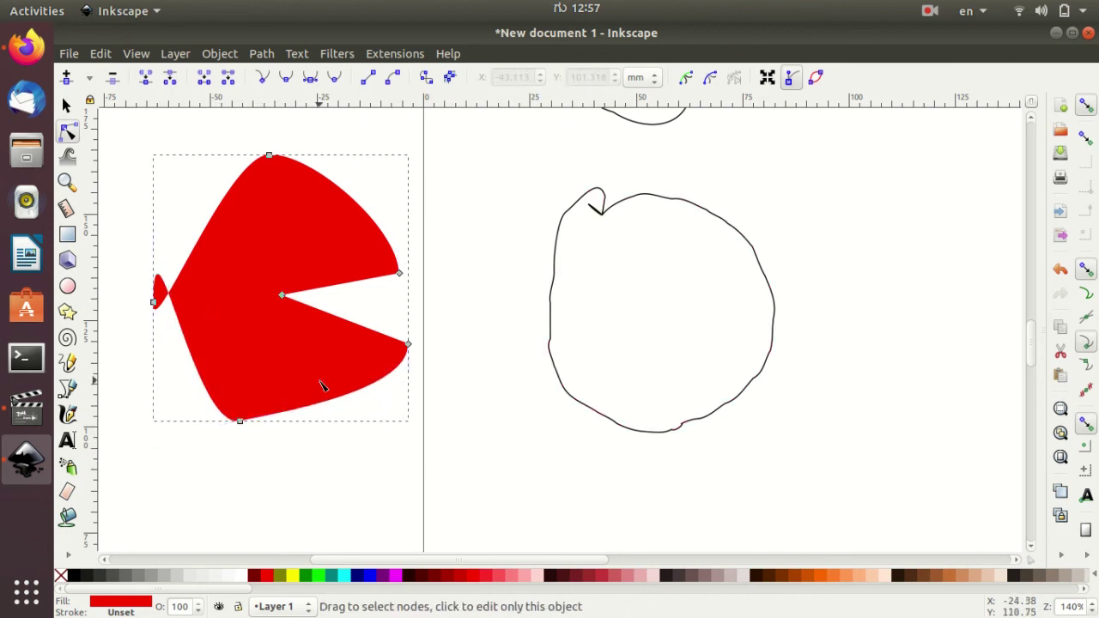
Step: Type a capital 'A' beside the red shape and scale it up to about 54.5 × 60.6 mm
scroll(325, 378, "up", 7)
scroll(329, 368, "down", 3)
scroll(328, 365, "down", 7)
scroll(329, 362, "up", 2)
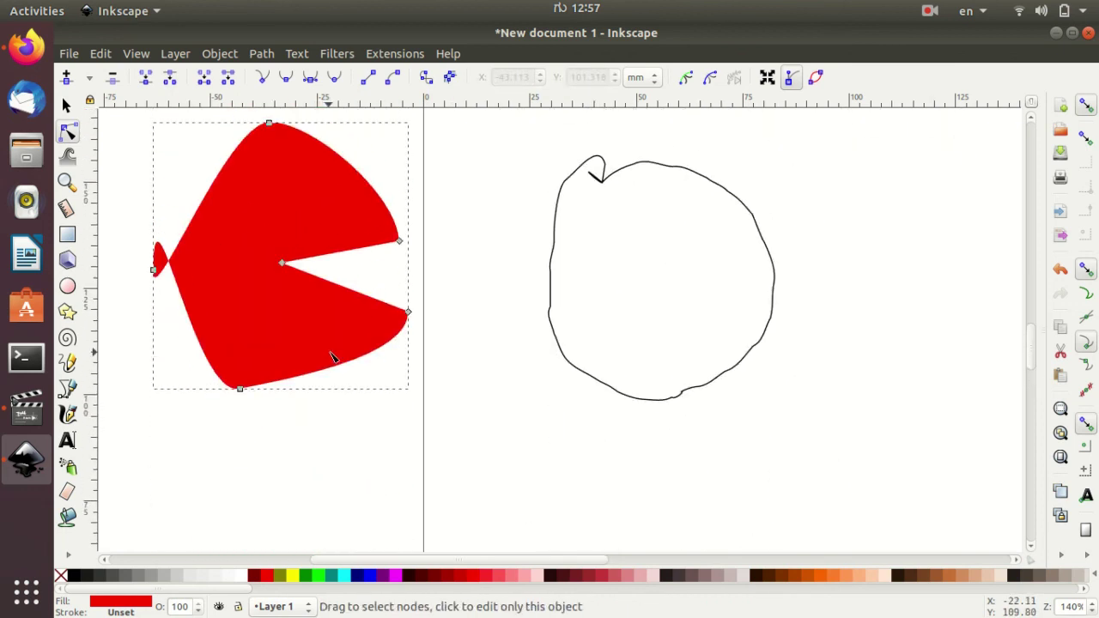
scroll(331, 355, "down", 10)
scroll(724, 364, "up", 5)
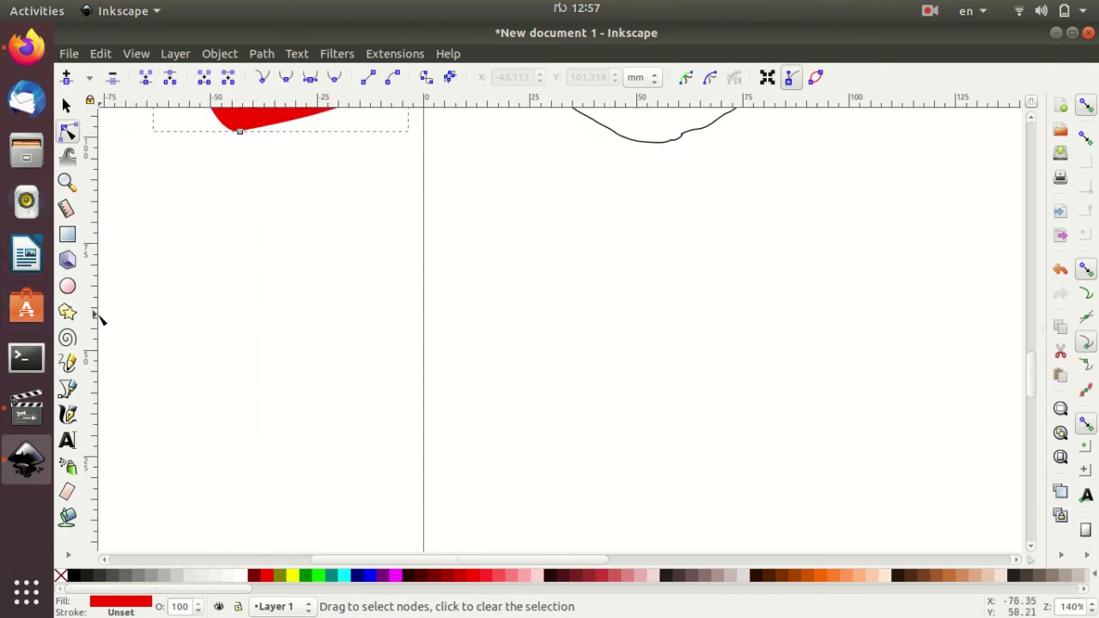
left_click(67, 443)
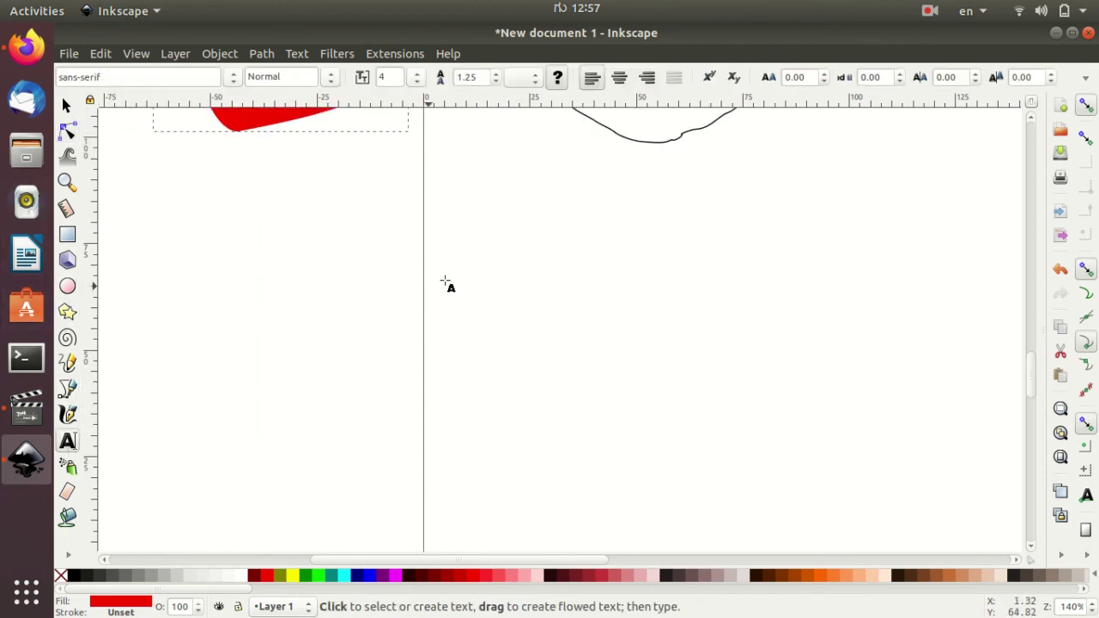
left_click(507, 248)
type("A")
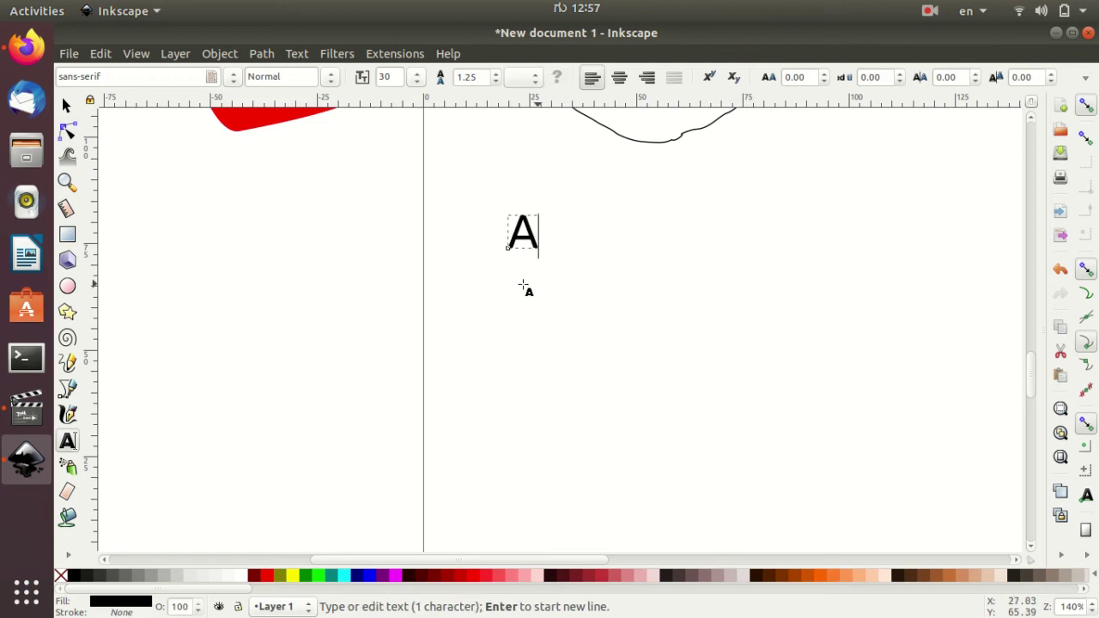
left_click(67, 106)
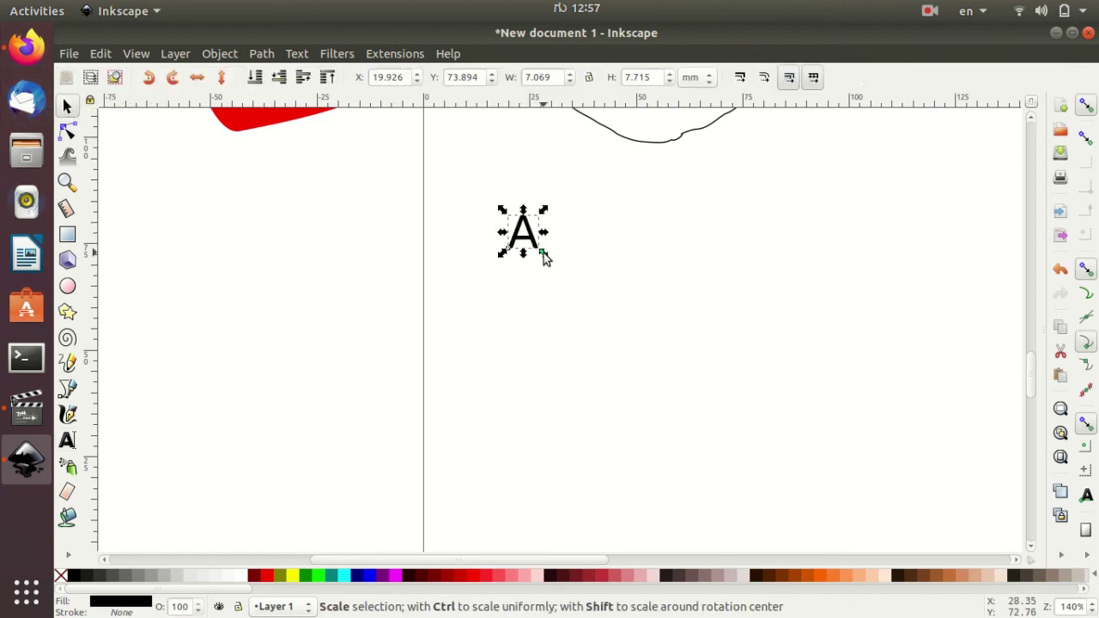
mouse_move(542, 254)
left_mouse_down()
mouse_move(653, 348)
mouse_move(677, 412)
mouse_move(710, 426)
mouse_move(746, 478)
left_mouse_up()
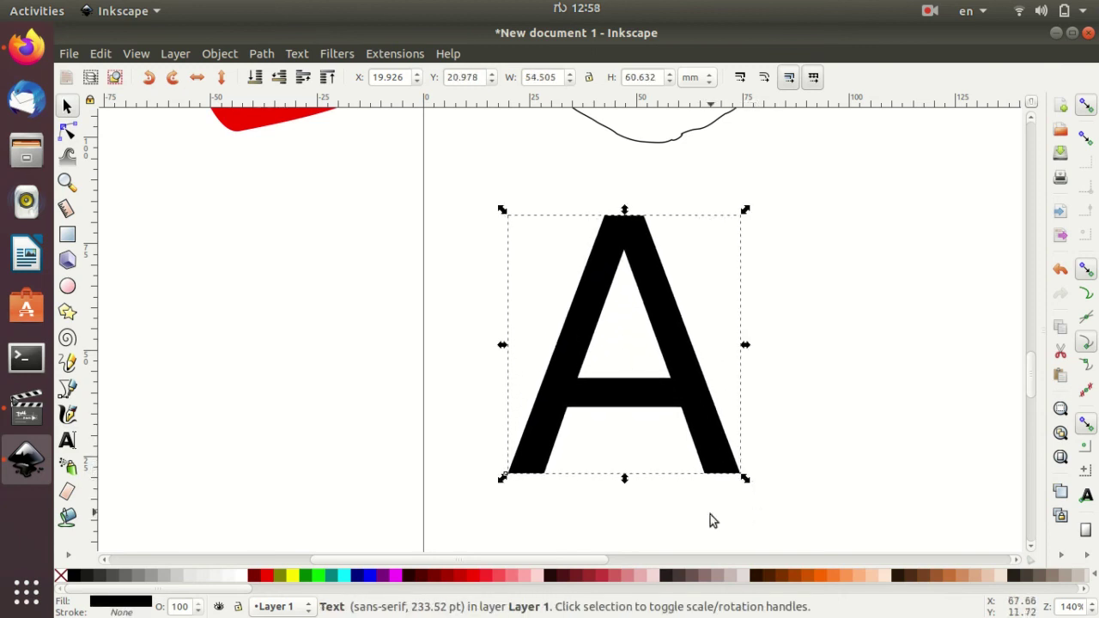
Step: Fill the letter A with aqua and convert it to an editable path
left_click(464, 575)
left_click(343, 575)
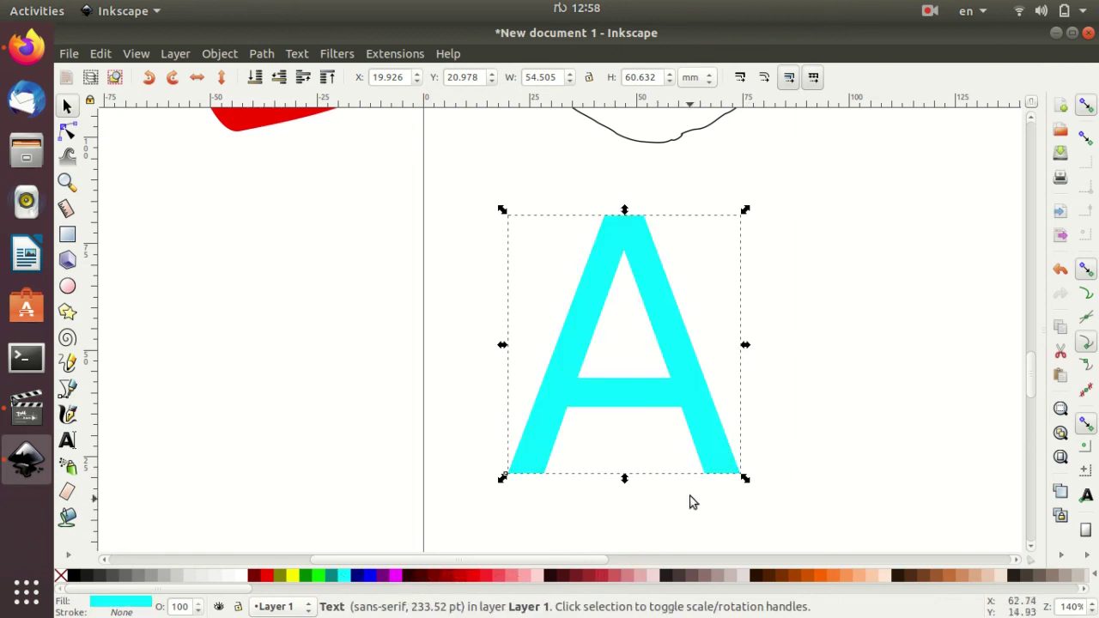
left_click(261, 53)
left_click(274, 72)
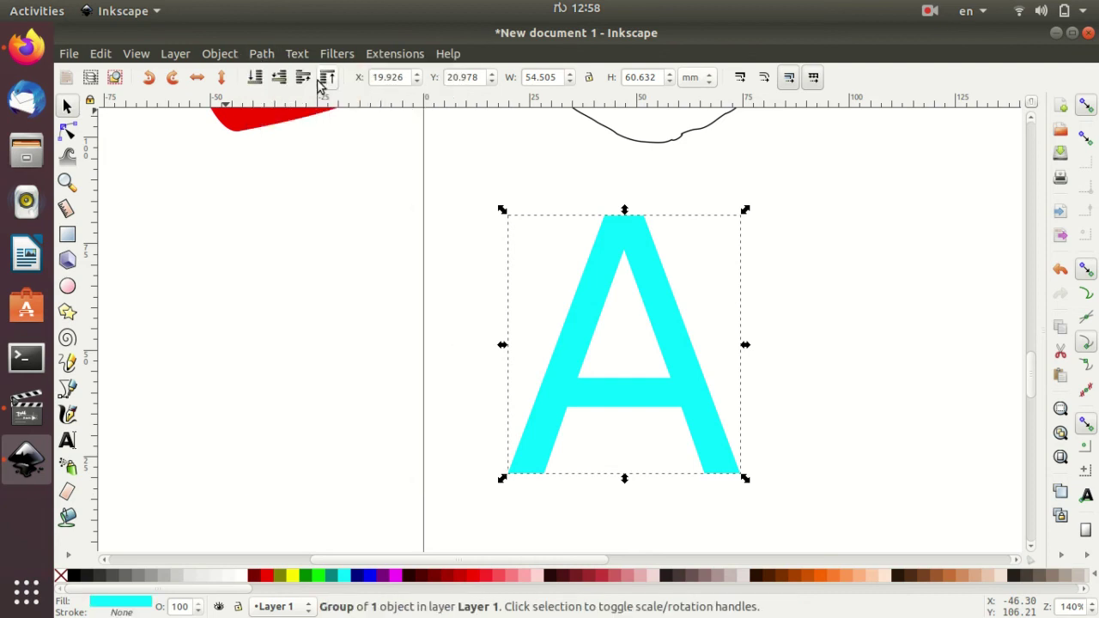
double_click(604, 276)
left_click(614, 232)
double_click(616, 230)
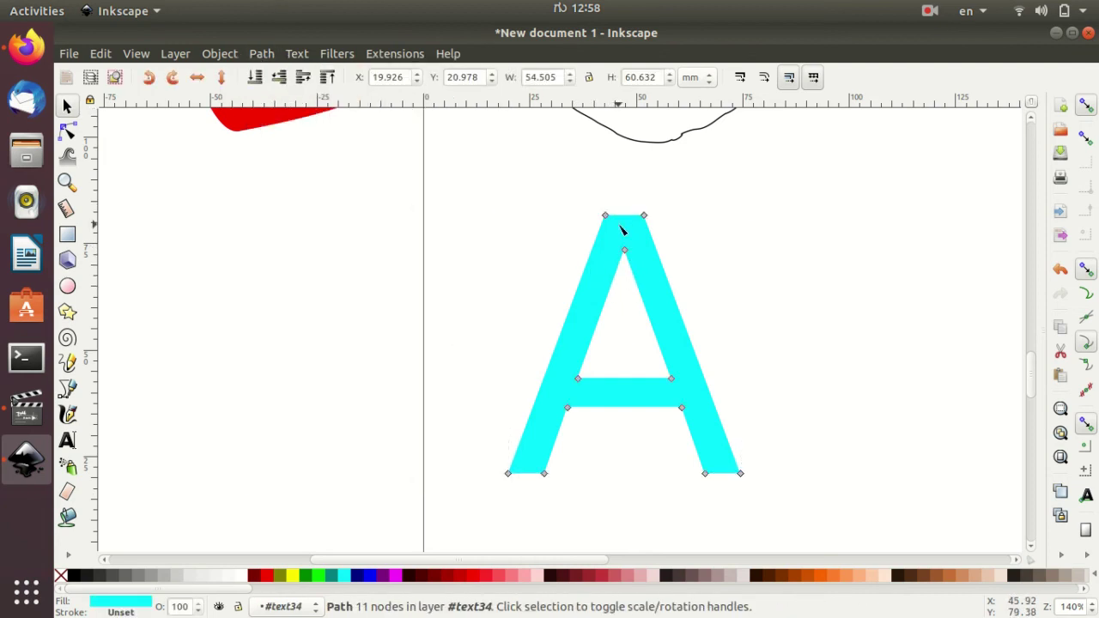
Step: Drag the A's nodes to widen the top, raise the counter, splay the feet and lower the crossbar
left_click_drag(604, 215, 600, 159)
left_click_drag(645, 217, 669, 160)
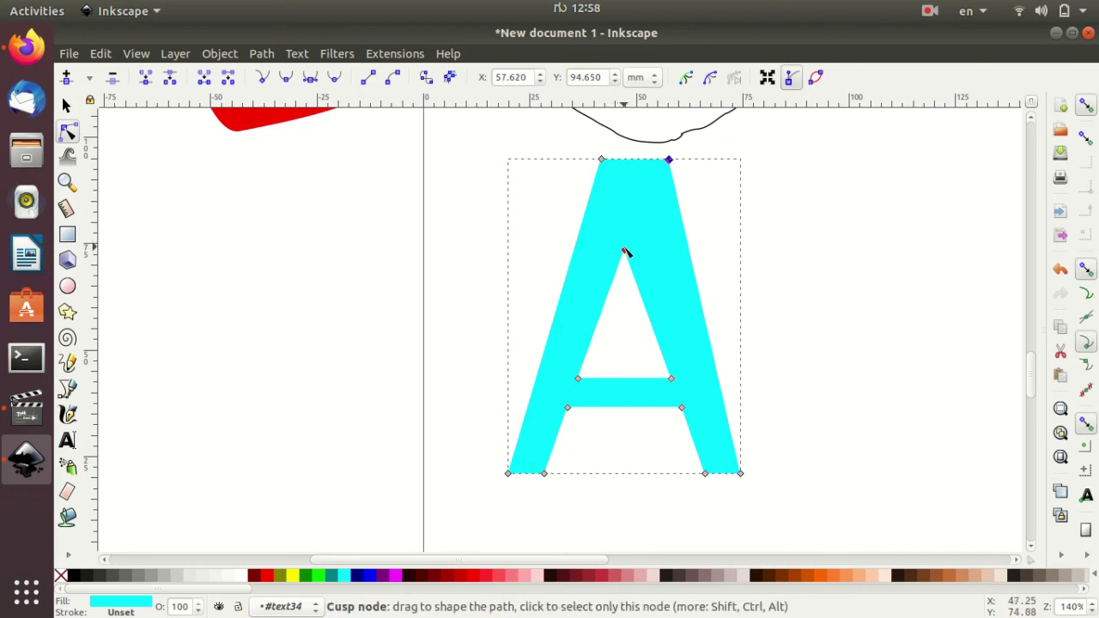
left_click_drag(623, 247, 635, 212)
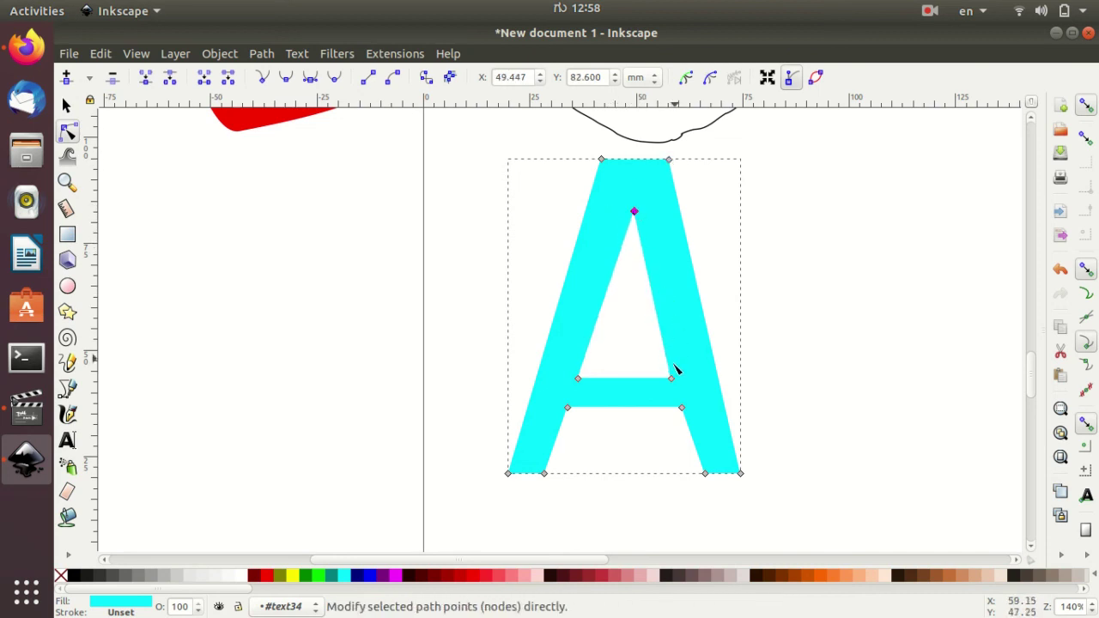
left_click_drag(739, 475, 776, 522)
left_click_drag(509, 475, 471, 544)
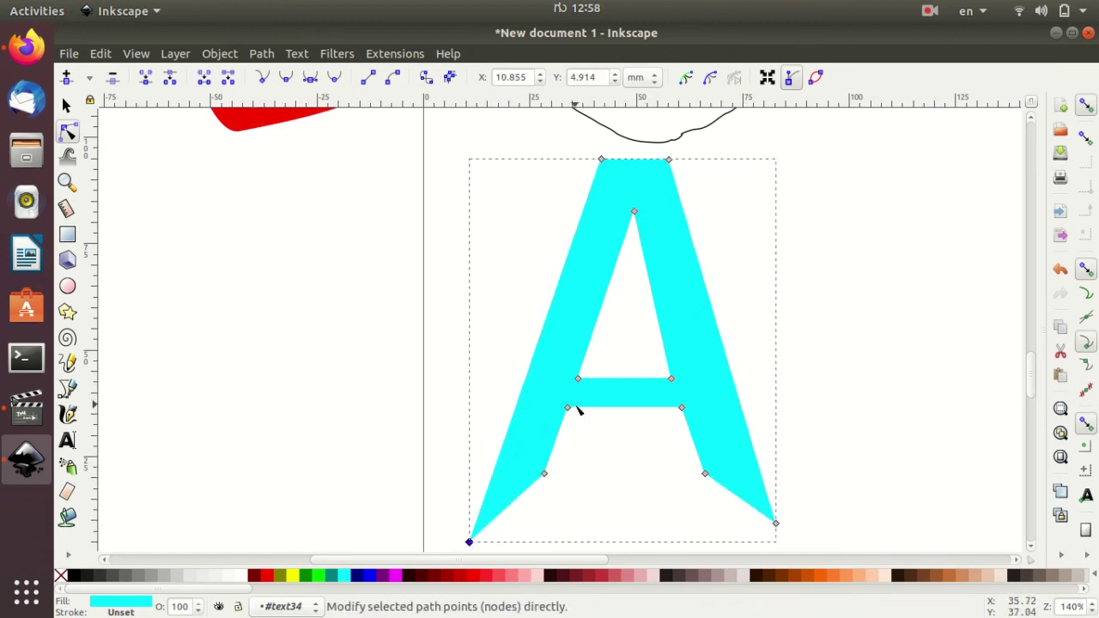
left_click_drag(568, 409, 593, 427)
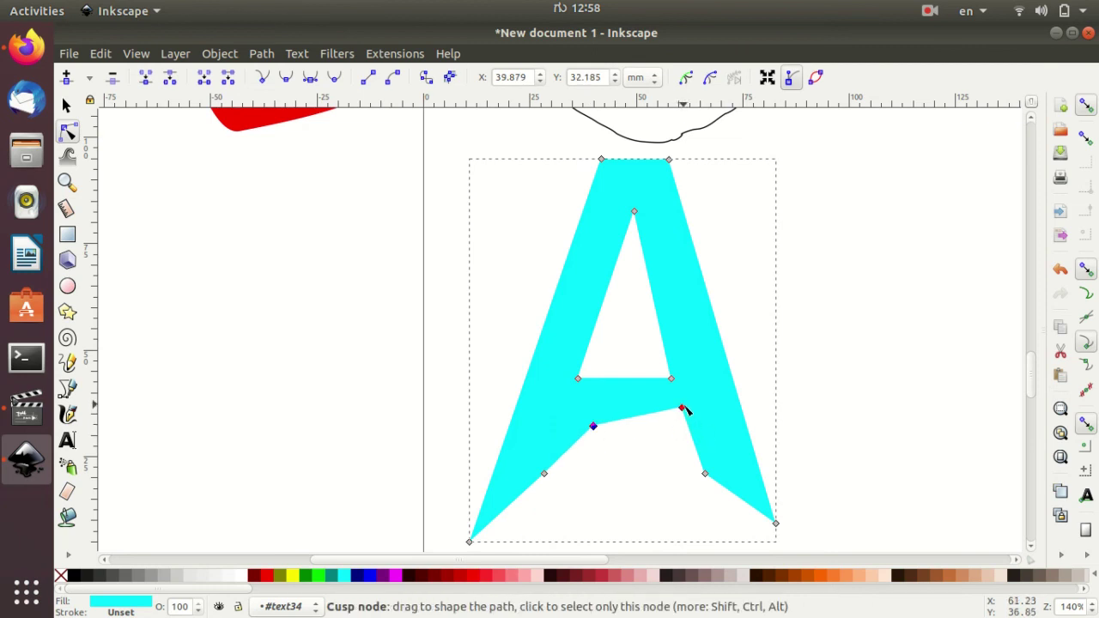
left_click_drag(683, 412, 656, 428)
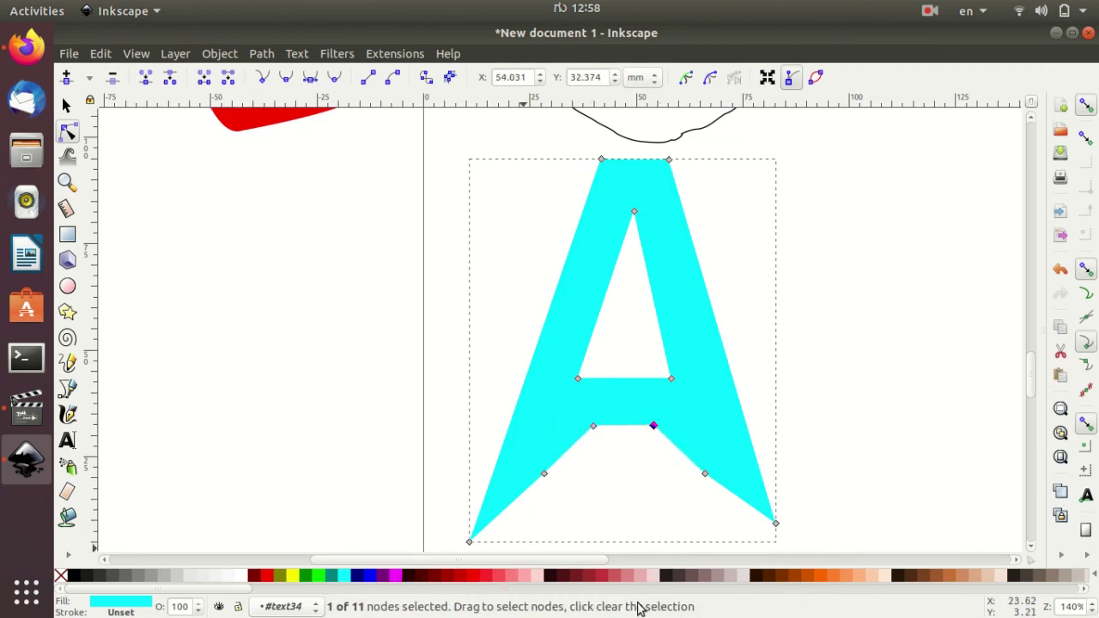
Step: Fill the A orange and nudge its bottom-right and inner foot corners to slim the lower legs
left_click(831, 577)
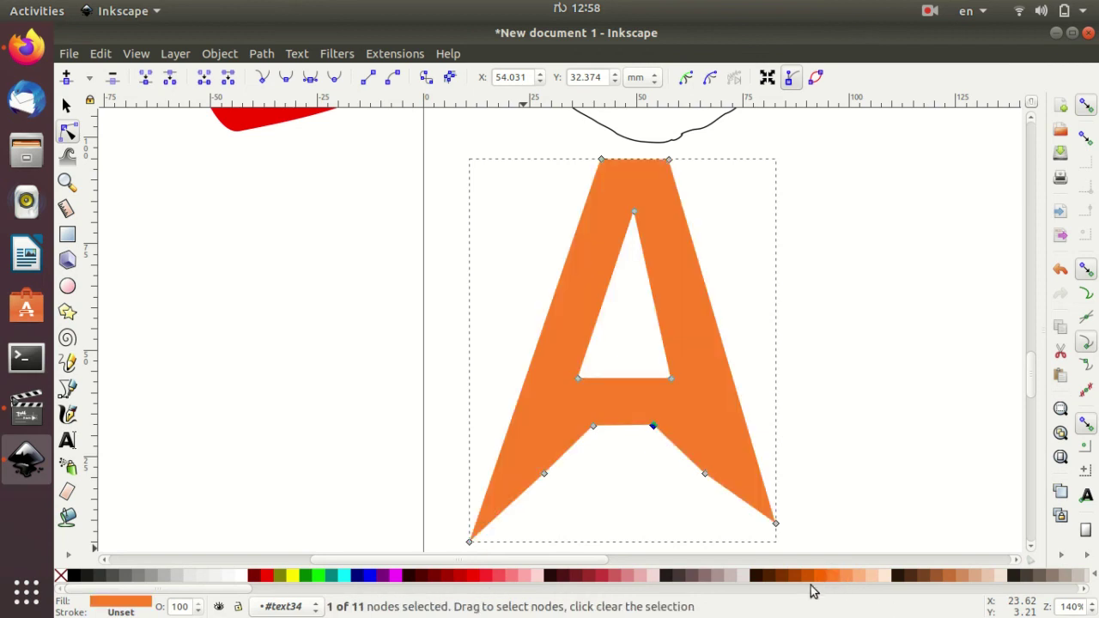
left_click_drag(776, 524, 780, 544)
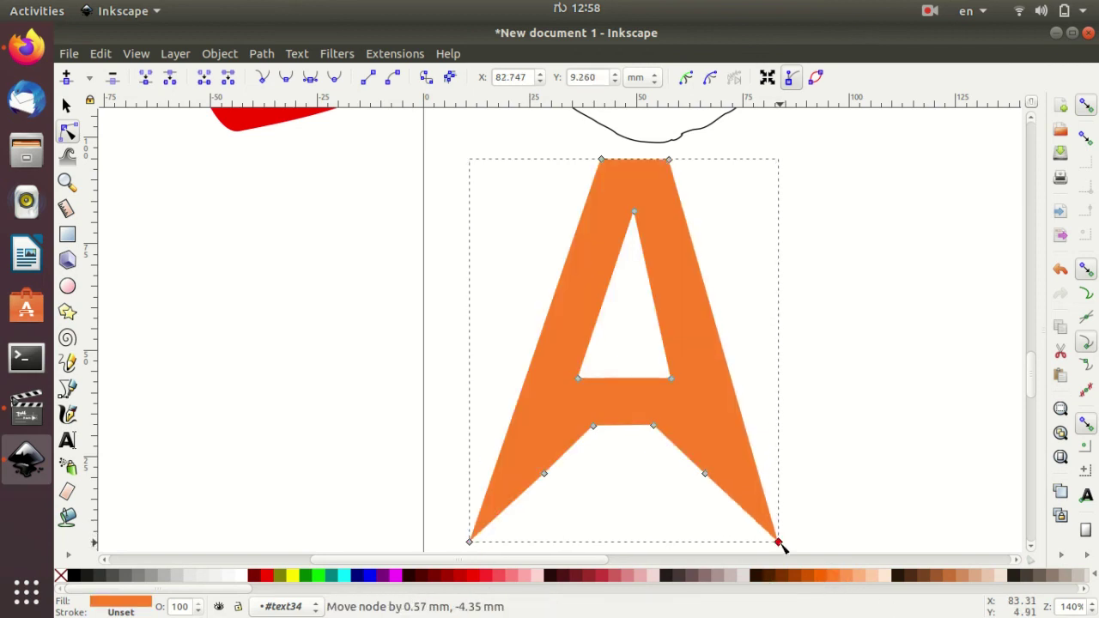
left_click_drag(545, 475, 574, 492)
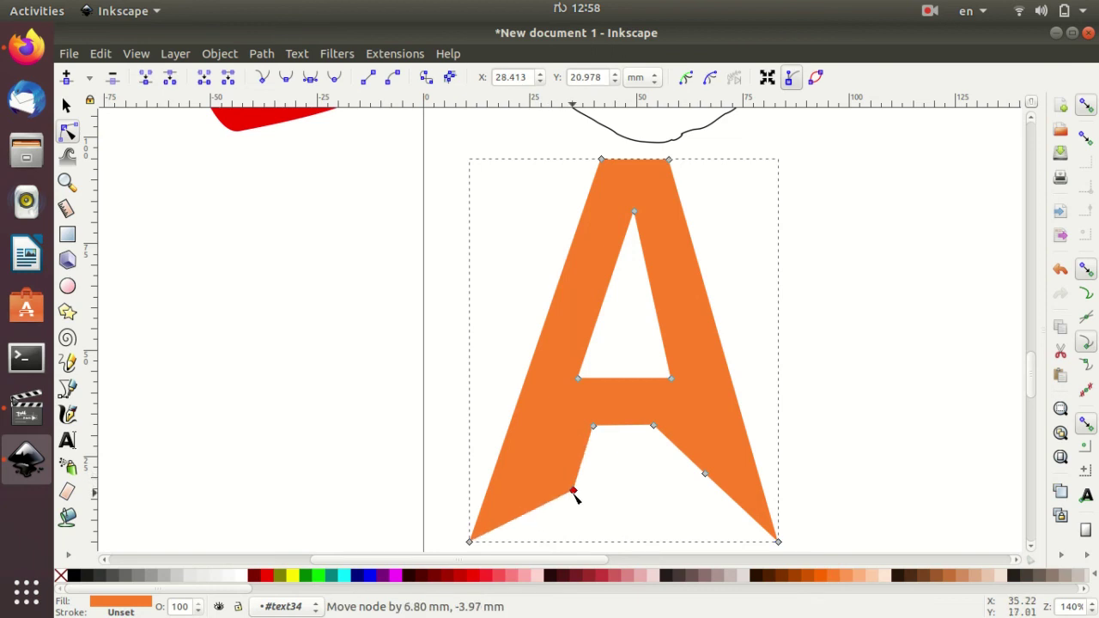
left_click_drag(705, 474, 673, 490)
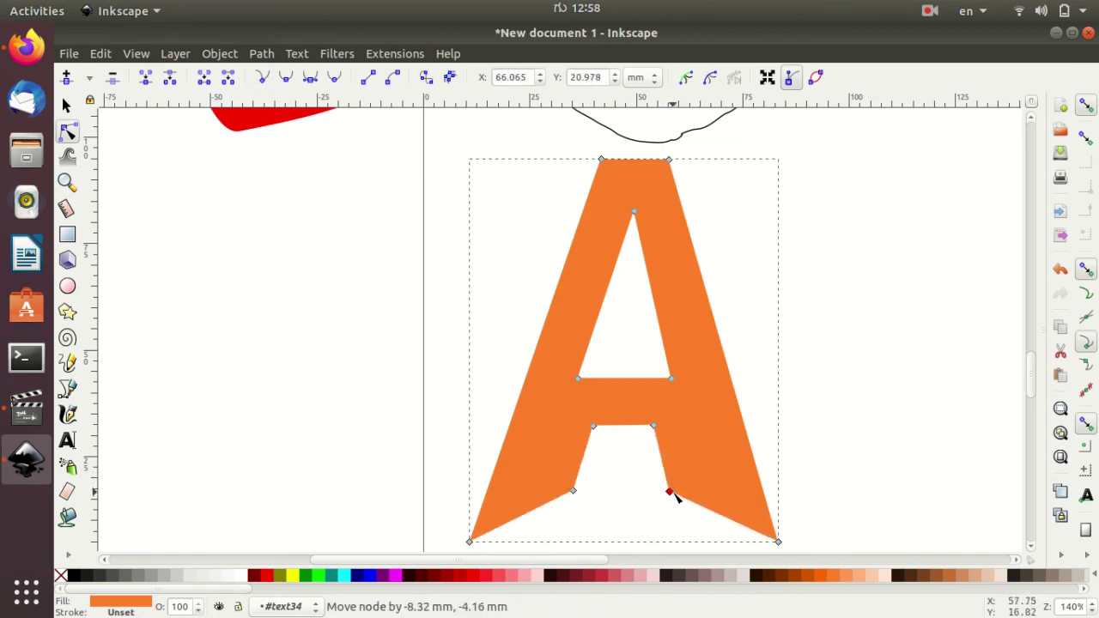
left_click_drag(574, 494, 568, 491)
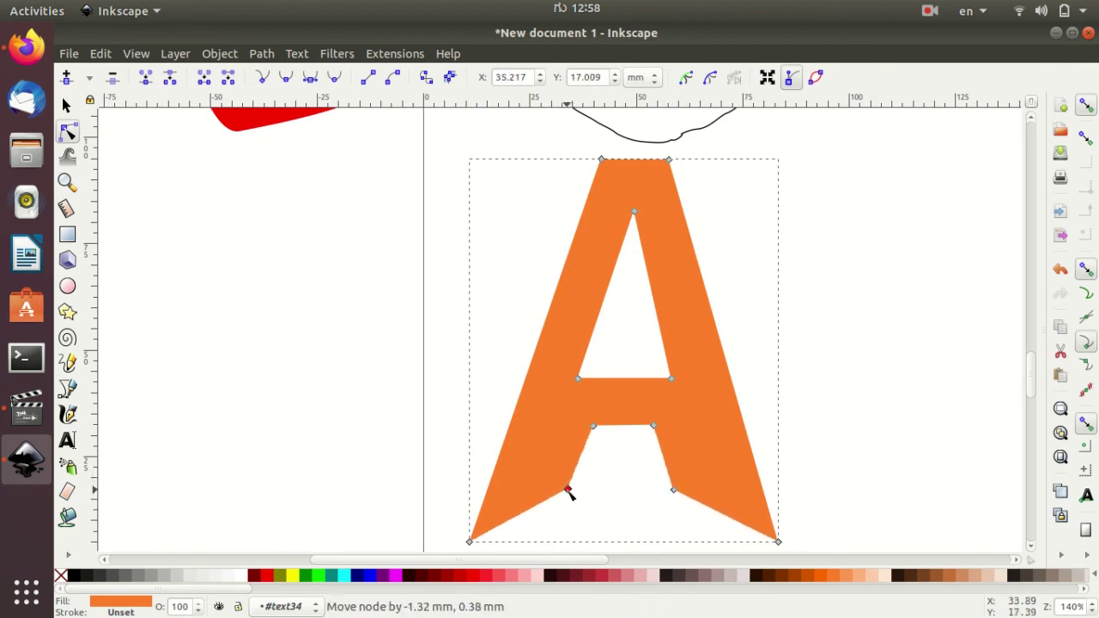
left_click_drag(676, 493, 683, 490)
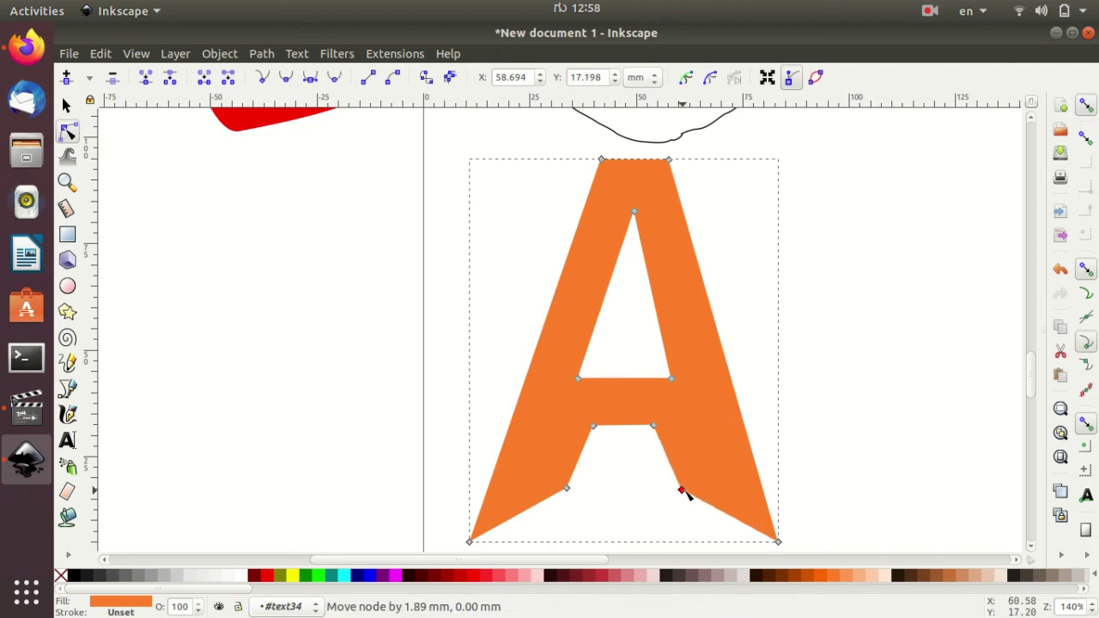
left_click(873, 433)
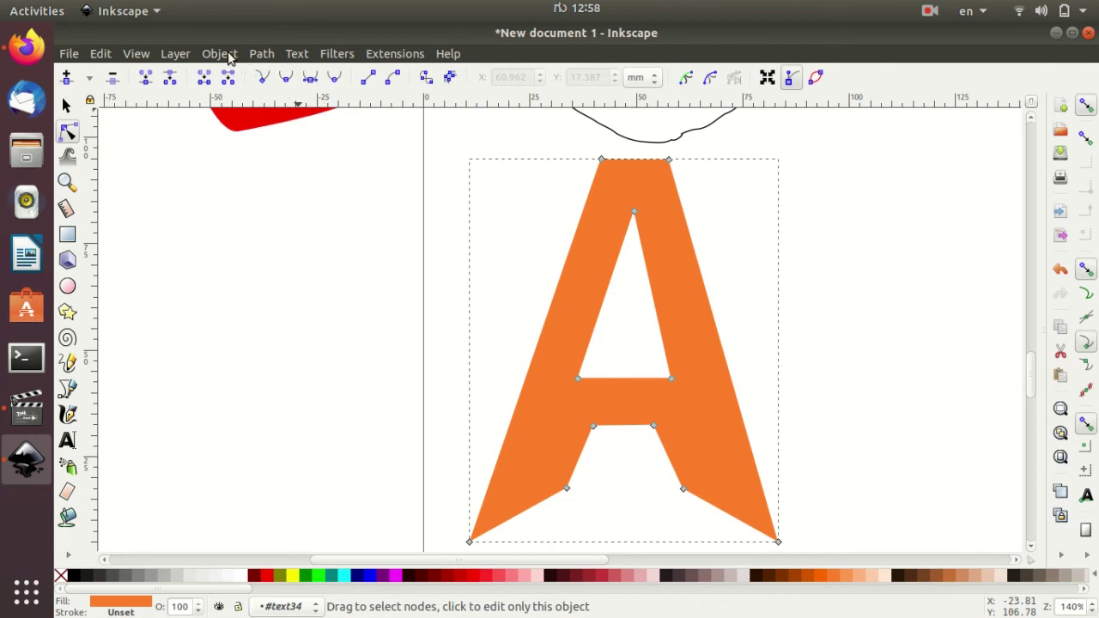
scroll(621, 314, "up", 10)
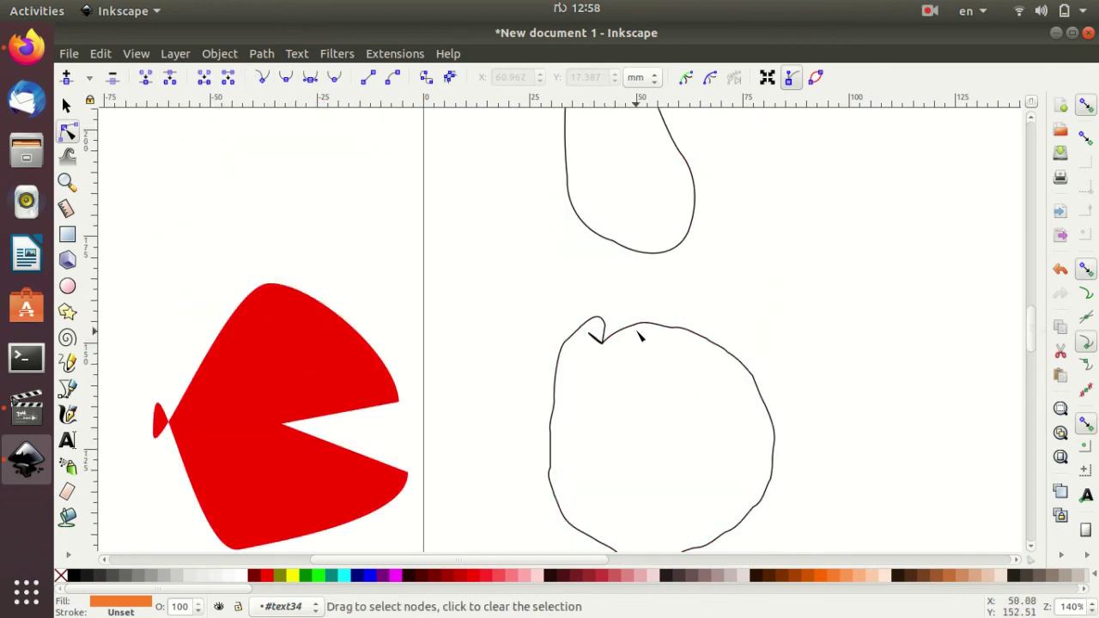
scroll(643, 336, "up", 10)
scroll(643, 326, "up", 2)
scroll(643, 319, "down", 7)
scroll(644, 314, "down", 1)
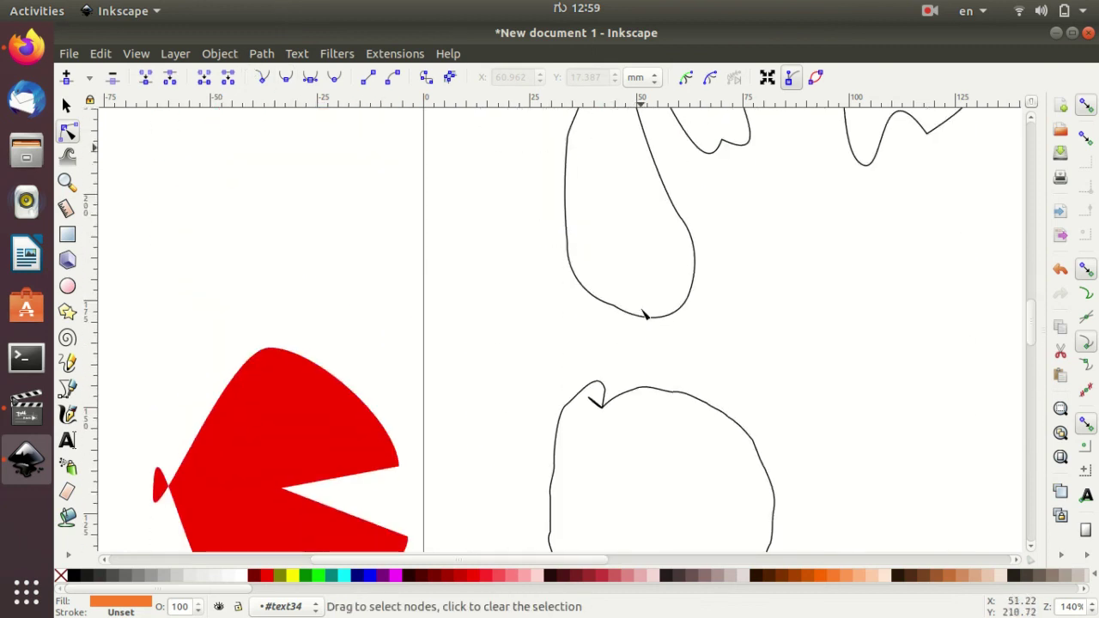
scroll(644, 313, "down", 2)
scroll(643, 312, "down", 6)
scroll(643, 313, "up", 4)
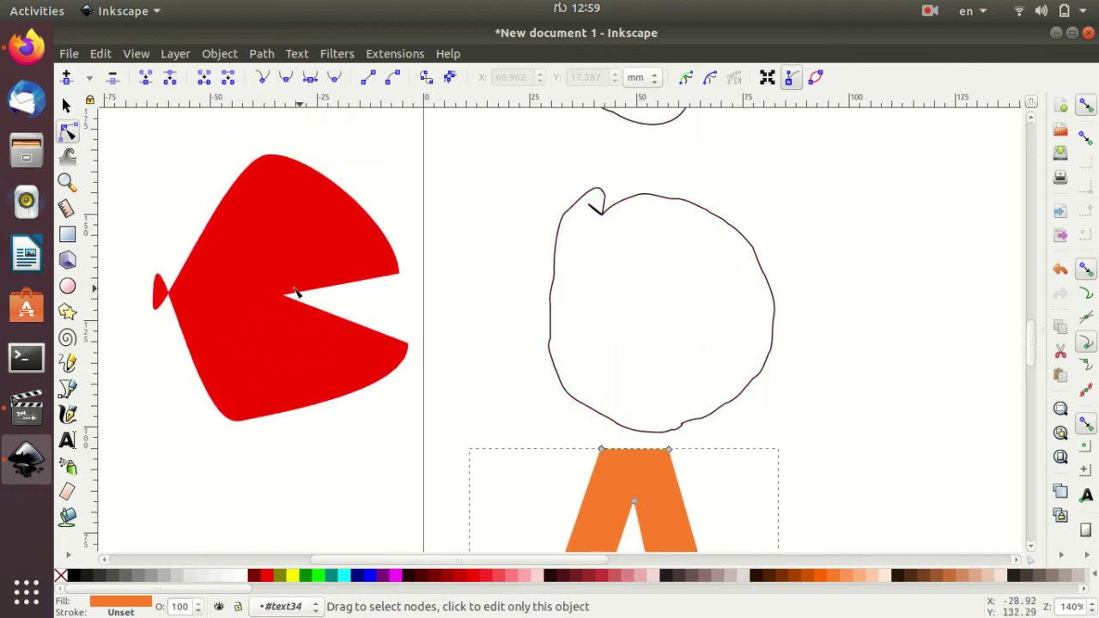
left_click(275, 287)
left_click(650, 297)
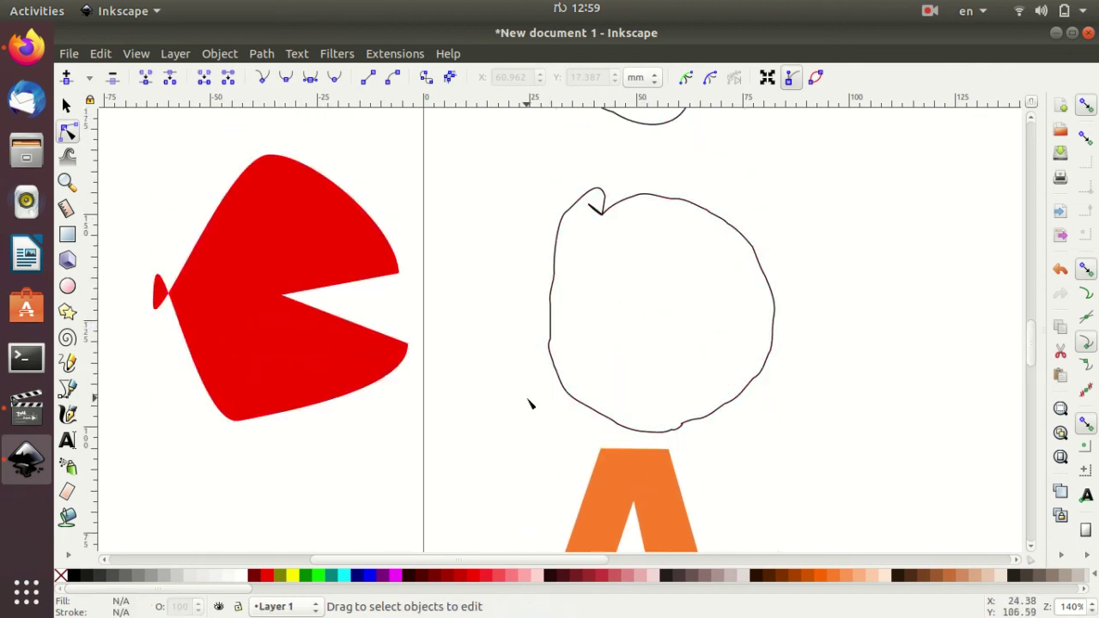
scroll(532, 386, "down", 7)
scroll(538, 367, "down", 4)
scroll(545, 357, "up", 5)
left_click(581, 368)
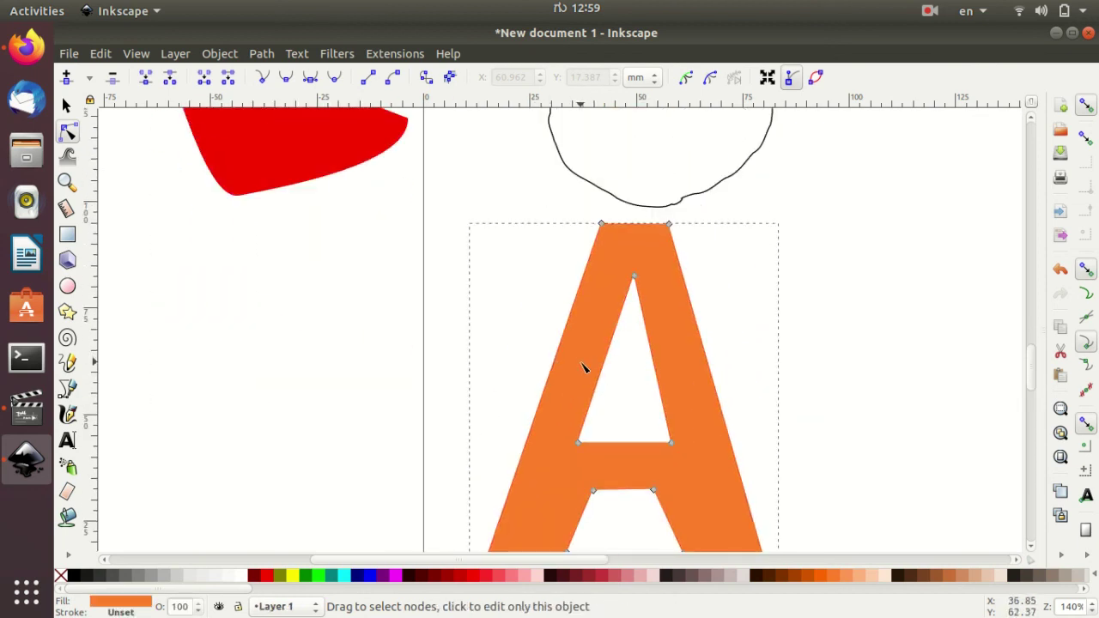
scroll(592, 366, "down", 7)
scroll(596, 366, "up", 4)
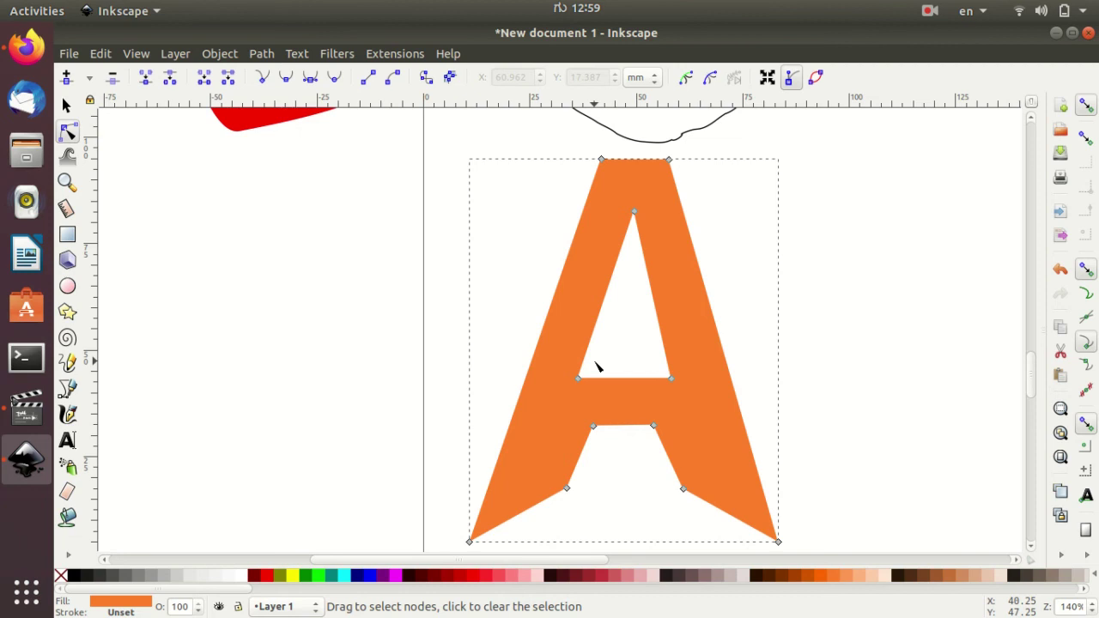
scroll(598, 367, "up", 3)
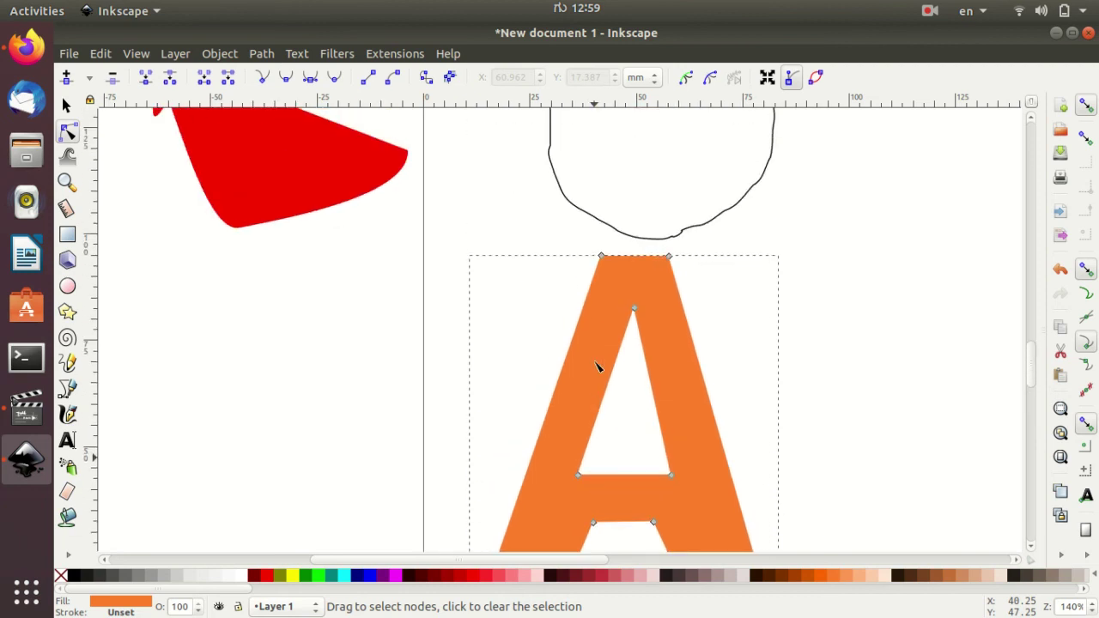
scroll(597, 366, "up", 2)
scroll(597, 367, "down", 2)
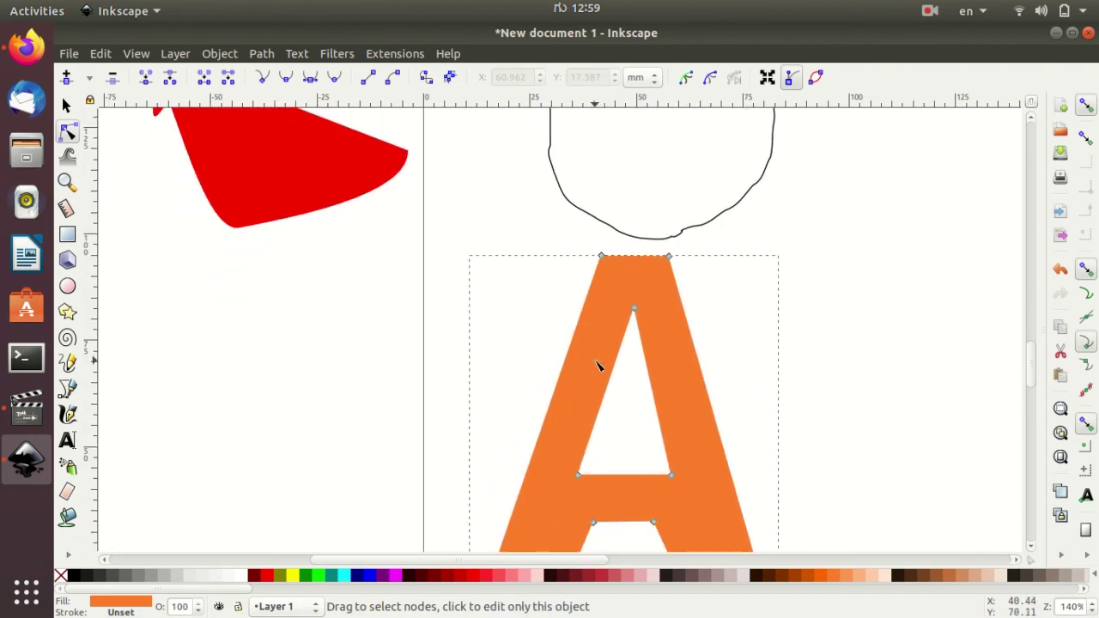
scroll(597, 366, "up", 6)
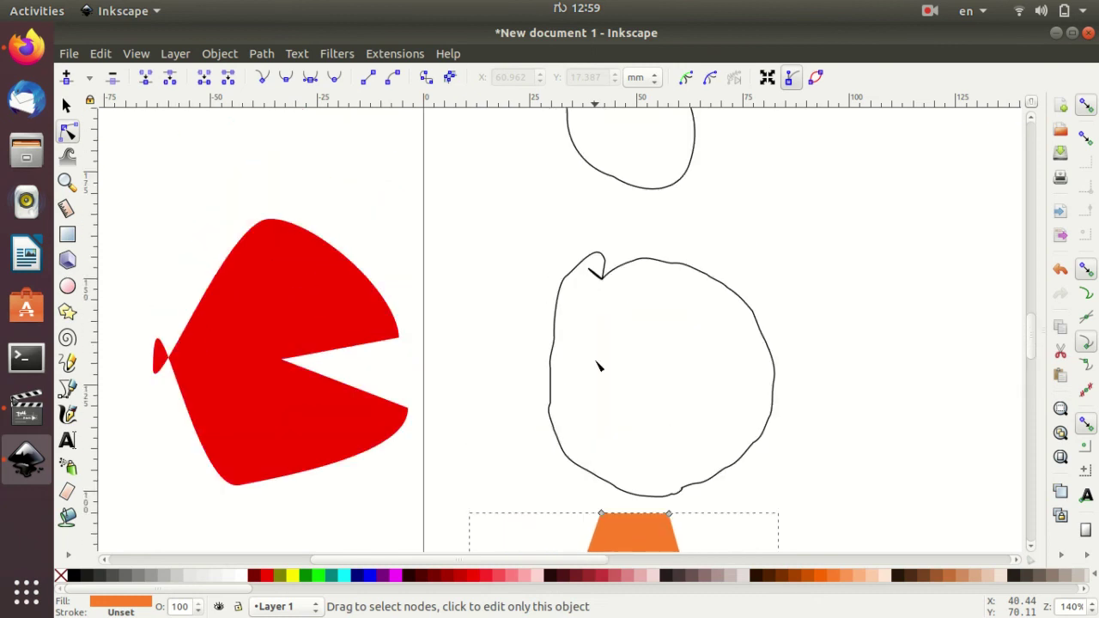
scroll(597, 366, "up", 3)
scroll(597, 366, "up", 6)
scroll(597, 367, "up", 6)
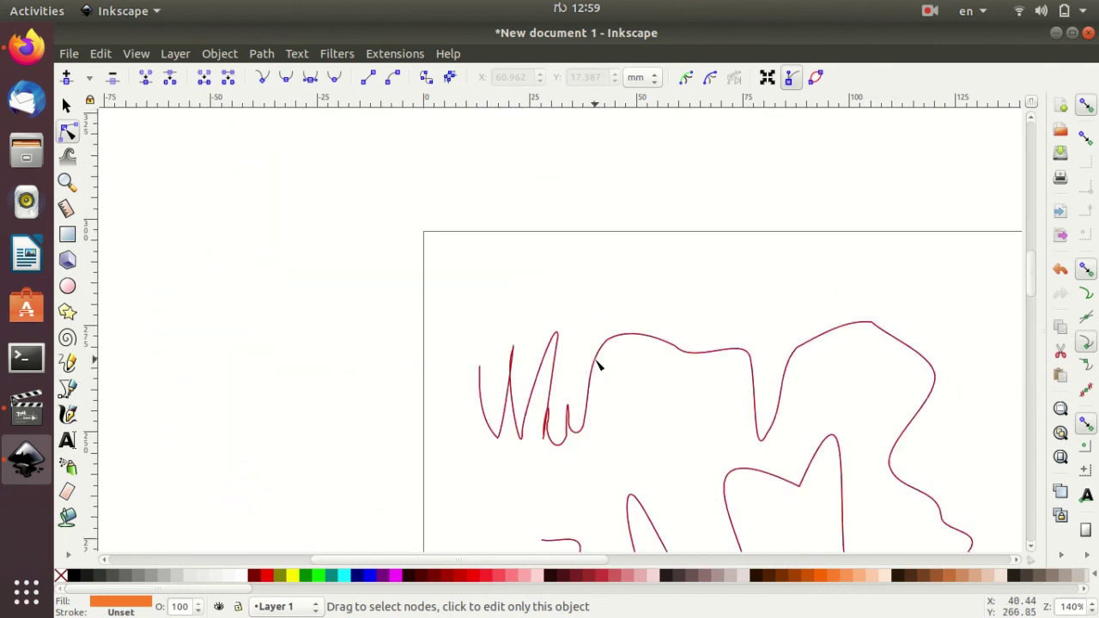
scroll(598, 366, "down", 6)
scroll(598, 367, "down", 10)
scroll(598, 367, "down", 5)
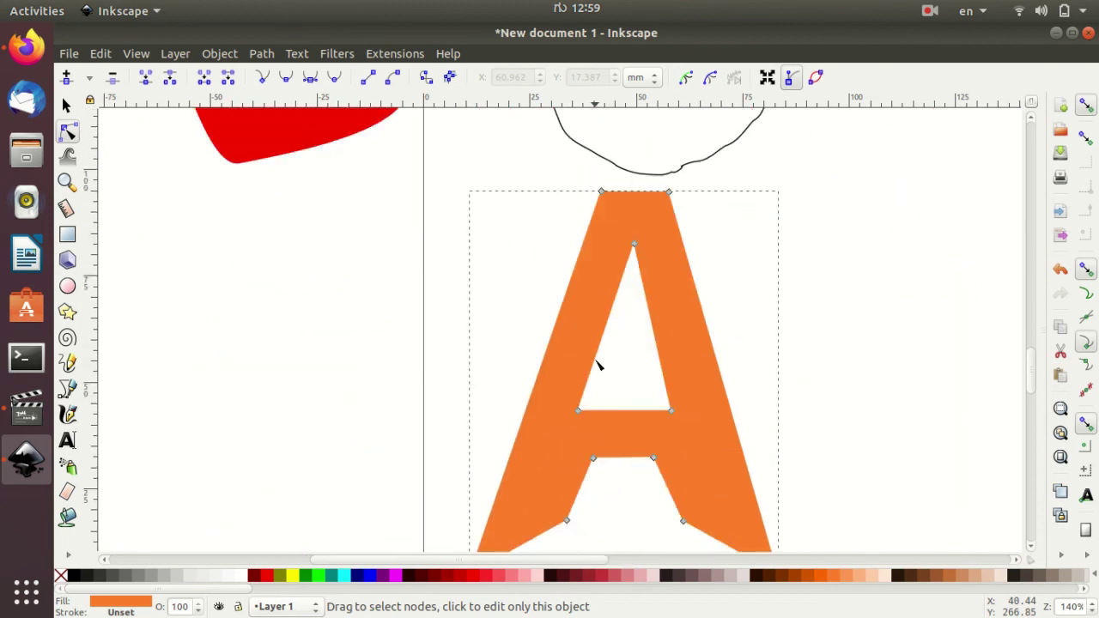
scroll(597, 367, "down", 2)
scroll(598, 367, "down", 2)
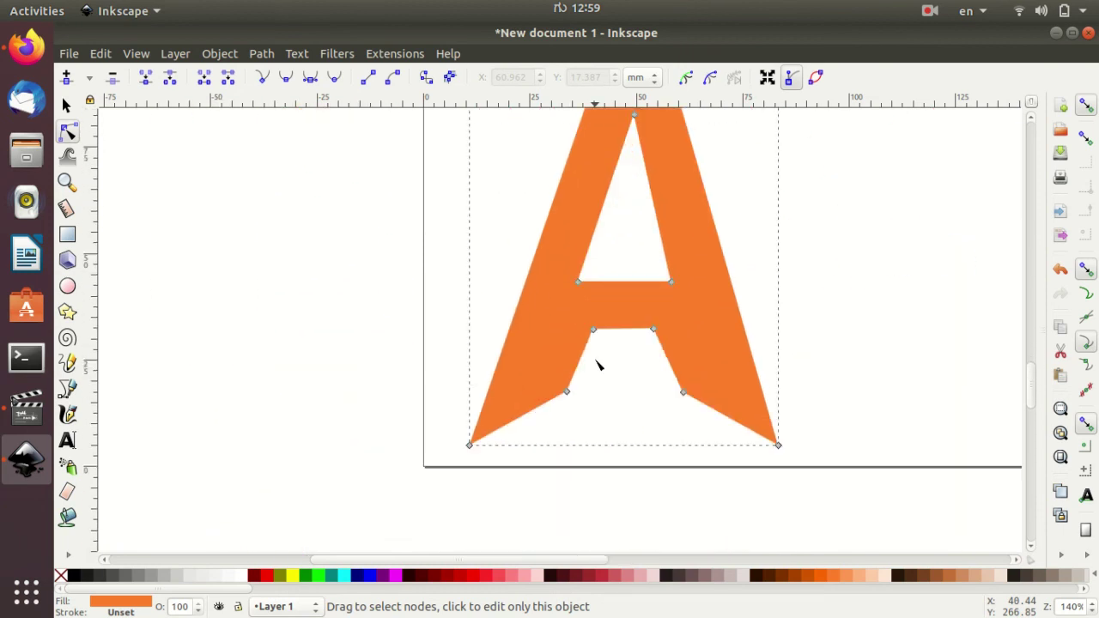